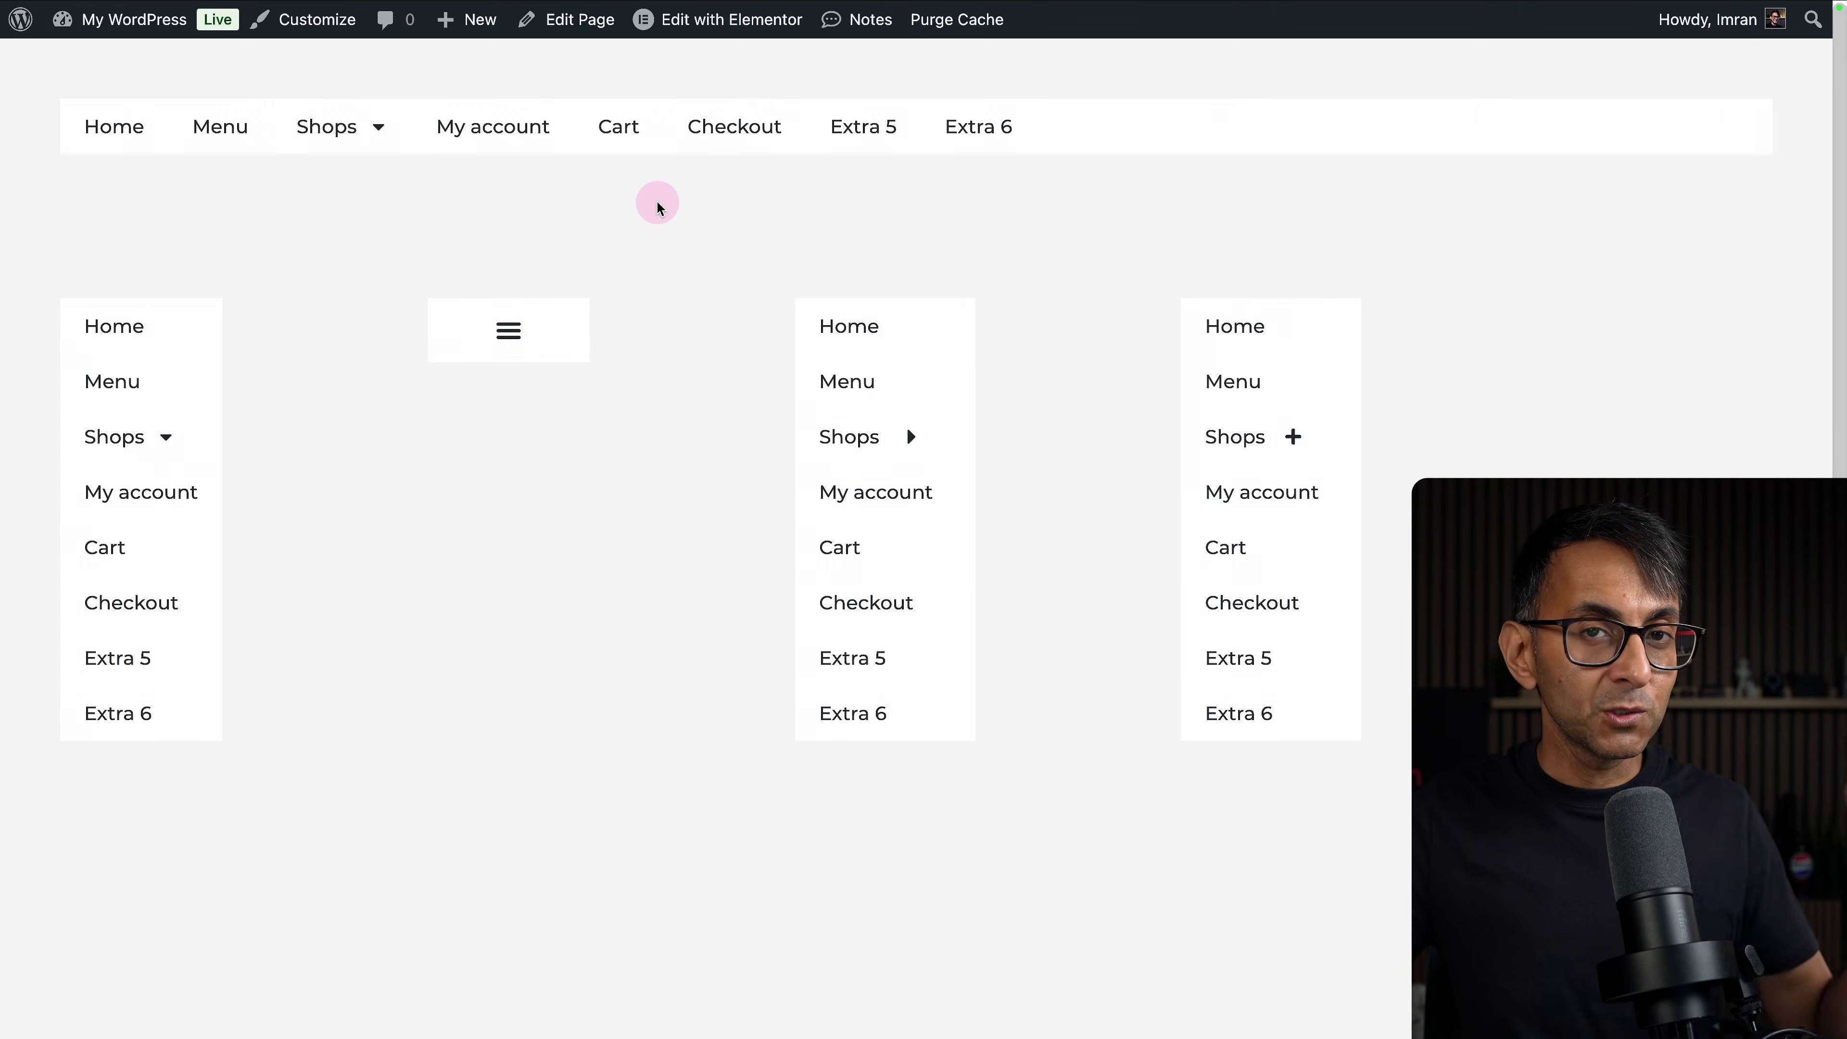
- Fly out the first vertical menu's Shops submenu to Extra 3, then Extra 3's Extra 4
mouse_move(371, 138)
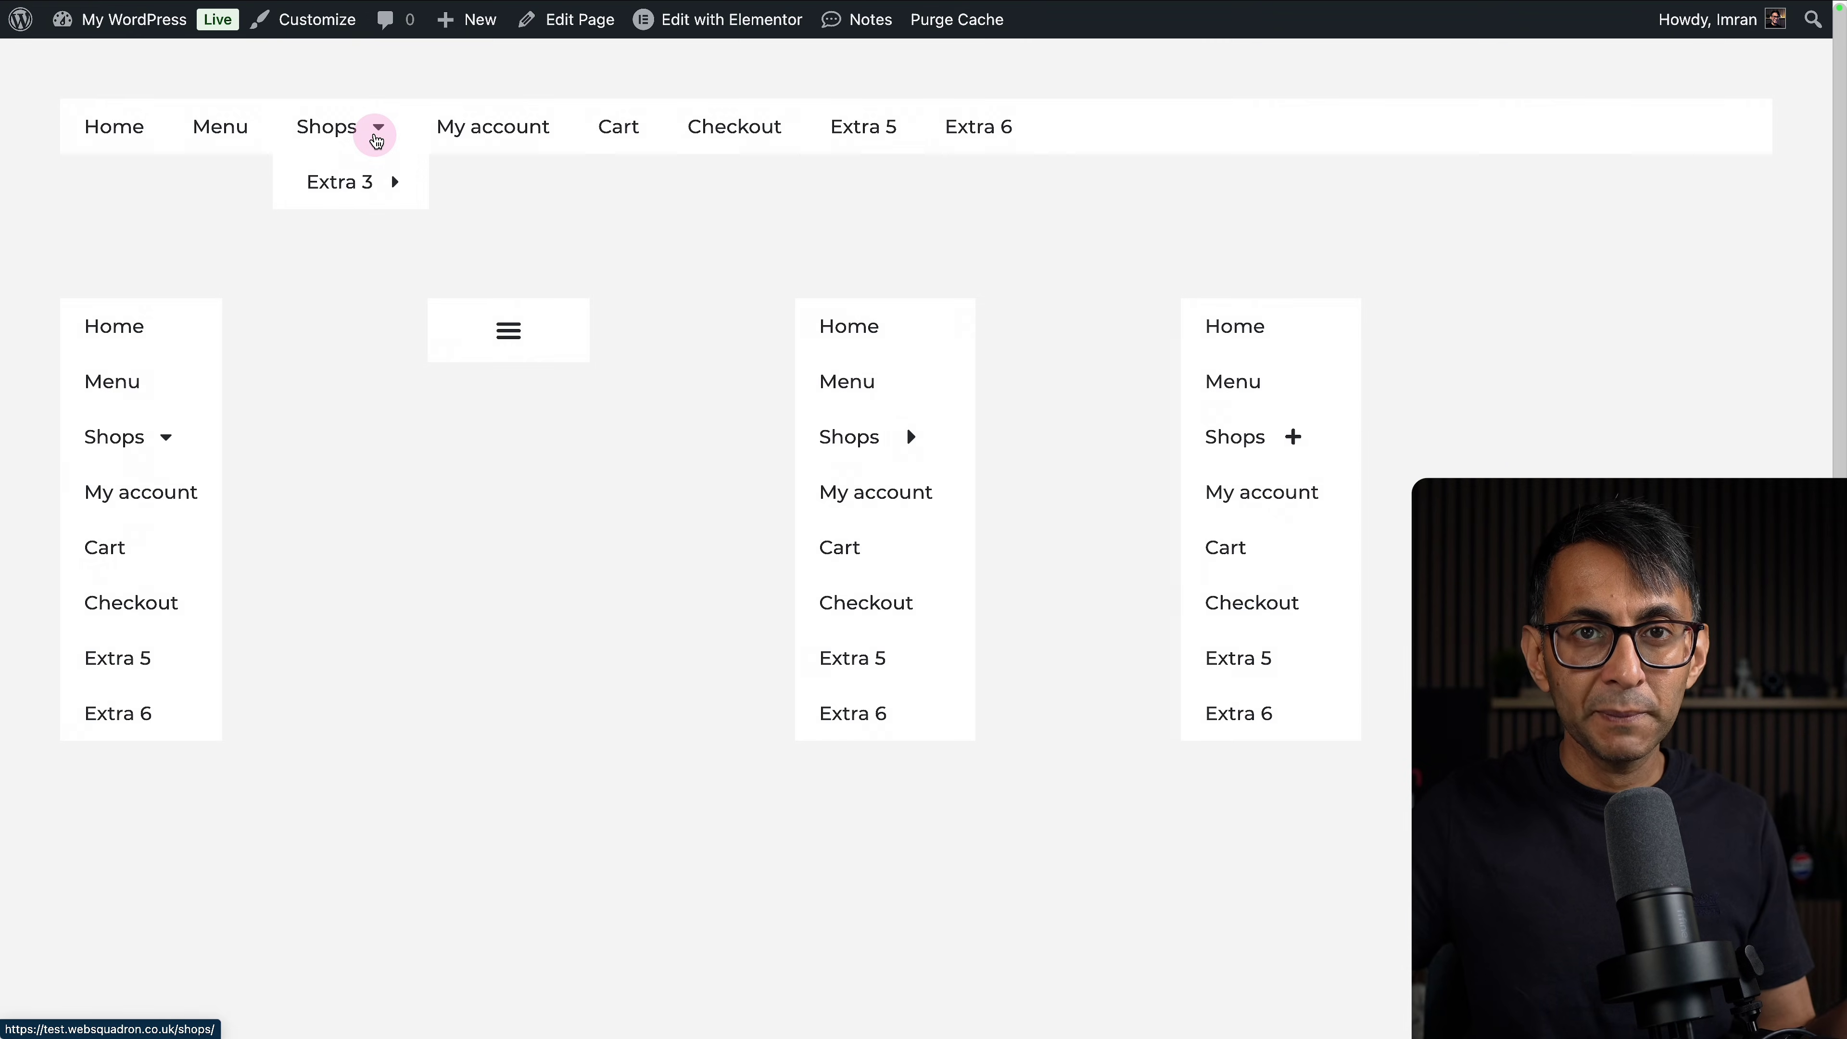
mouse_move(388, 180)
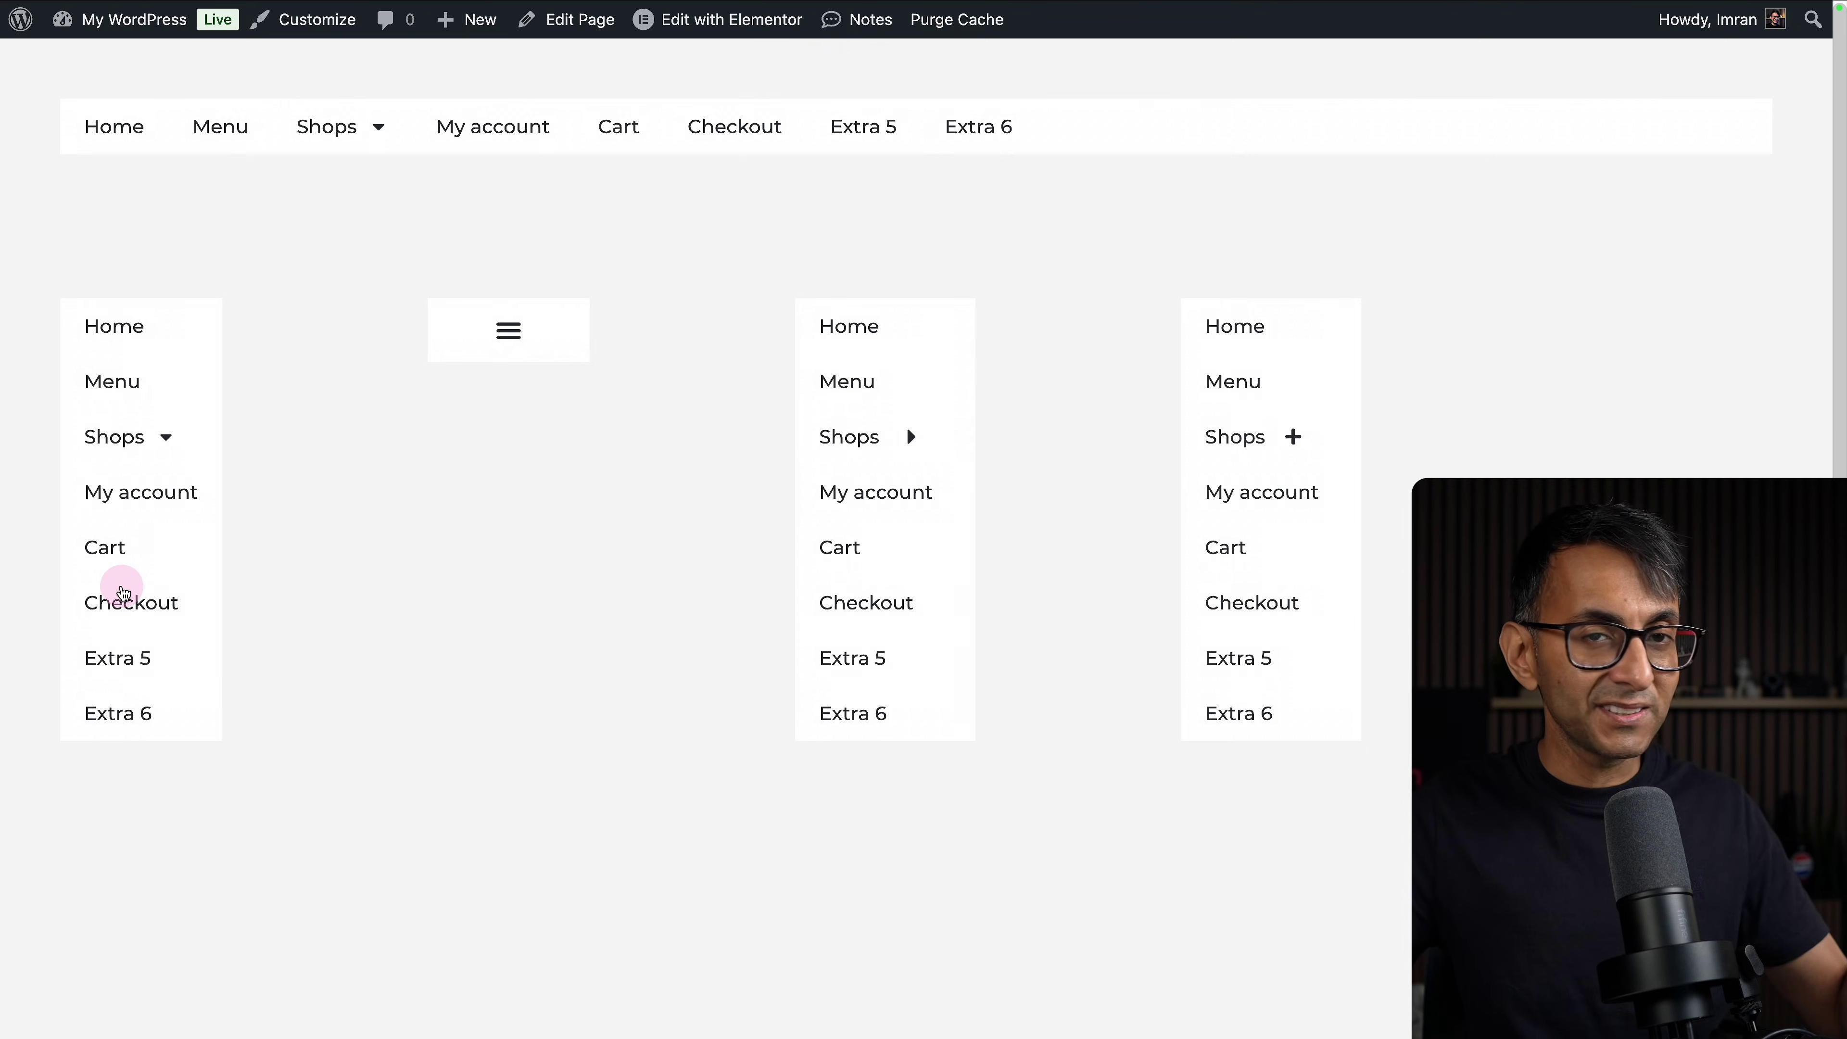
mouse_move(149, 435)
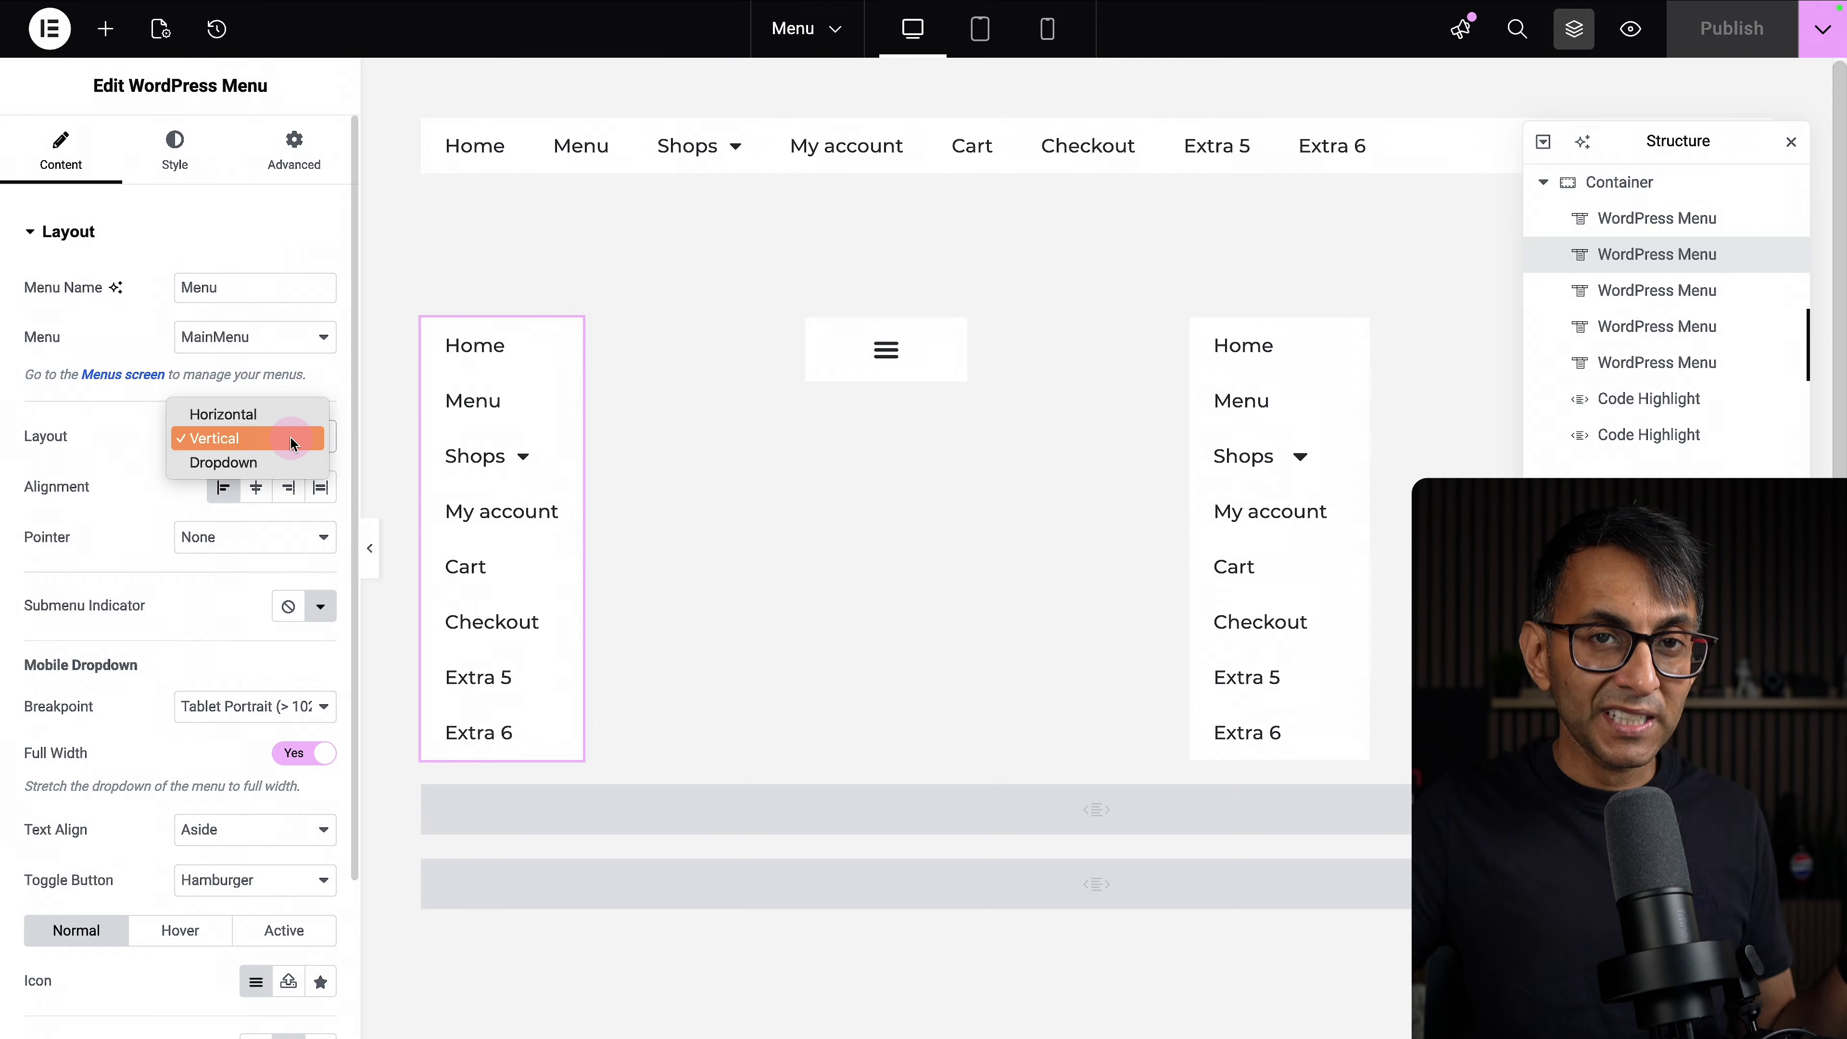
click(291, 439)
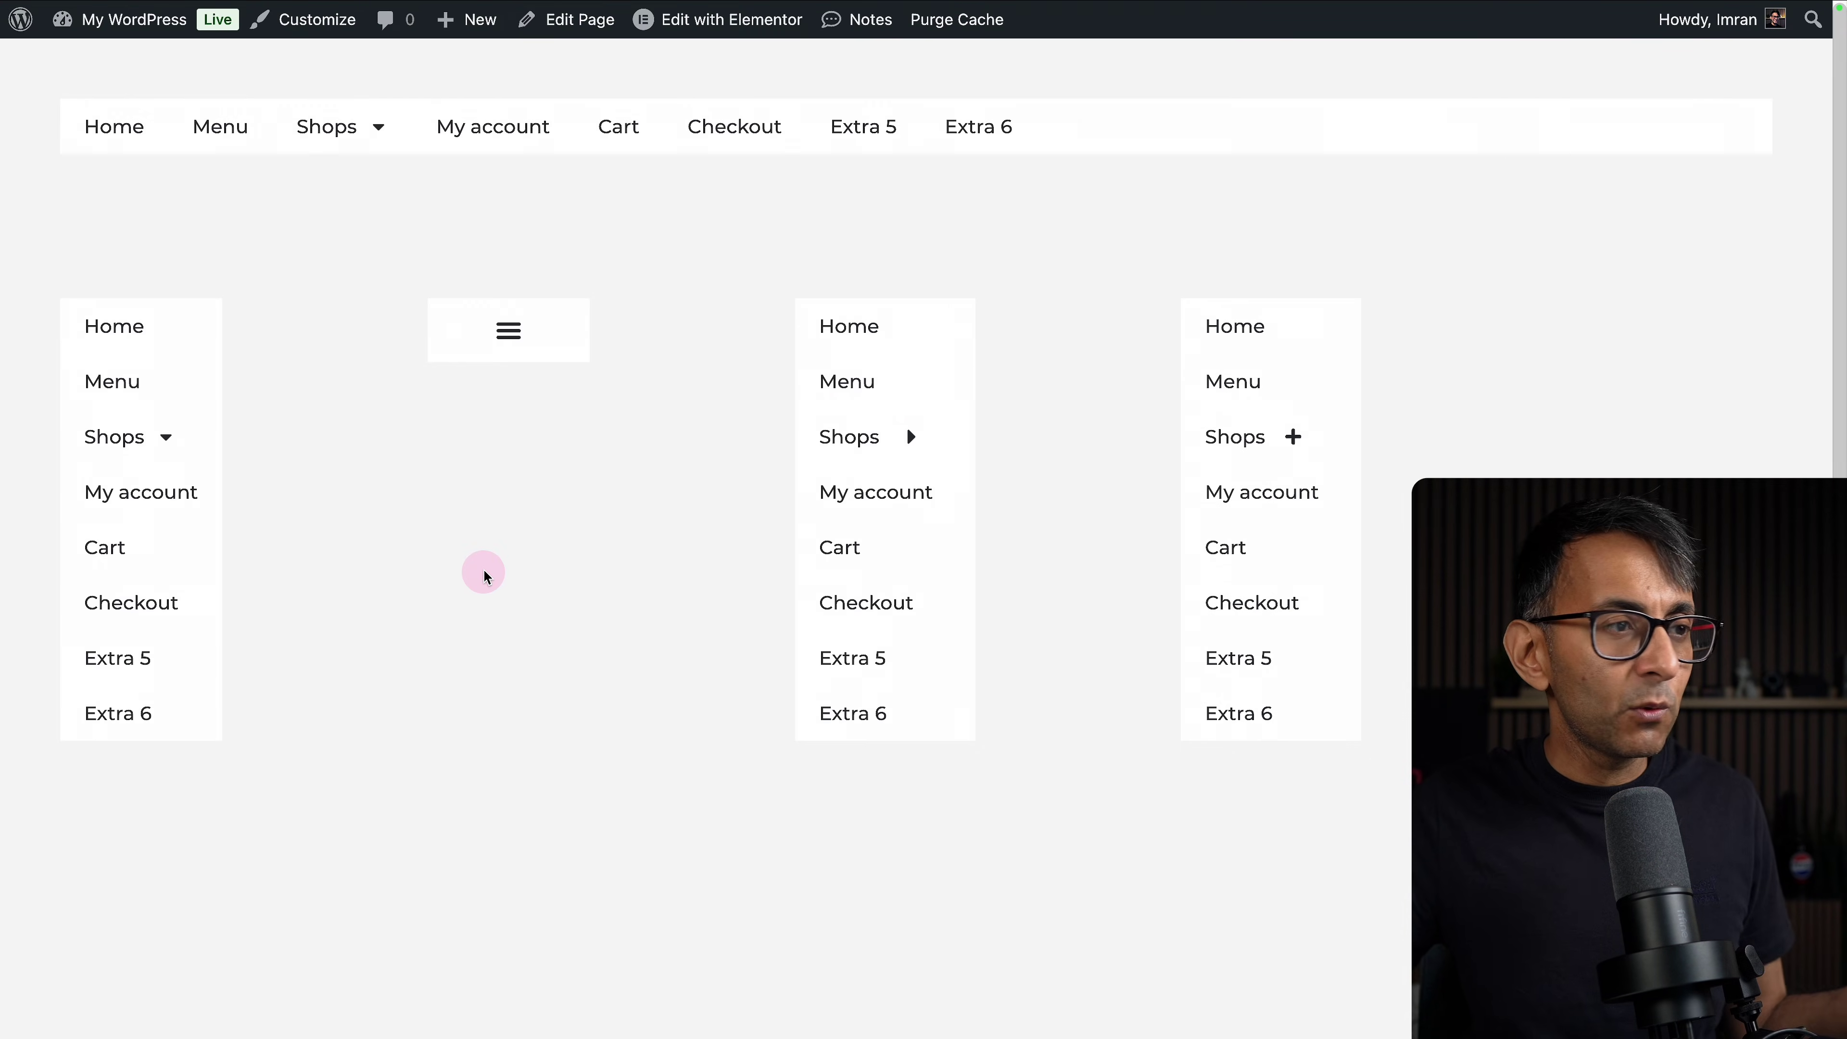
mouse_move(150, 455)
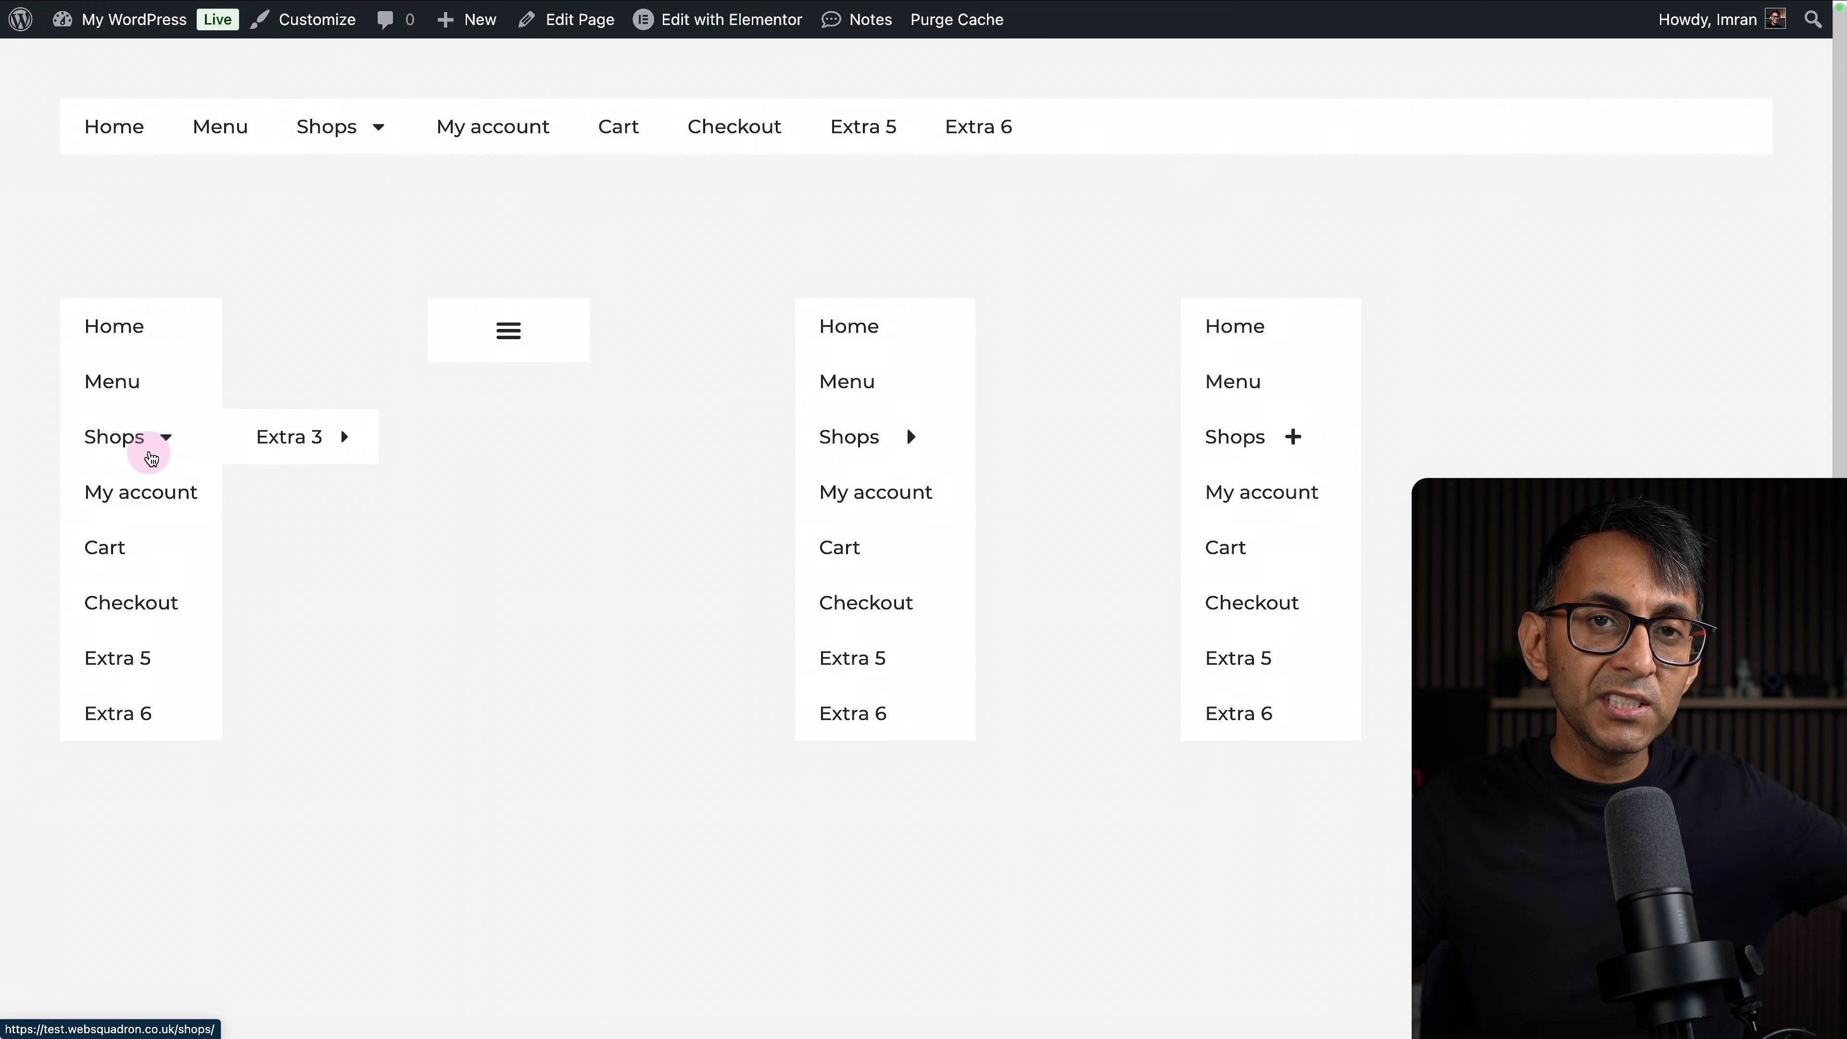
mouse_move(324, 454)
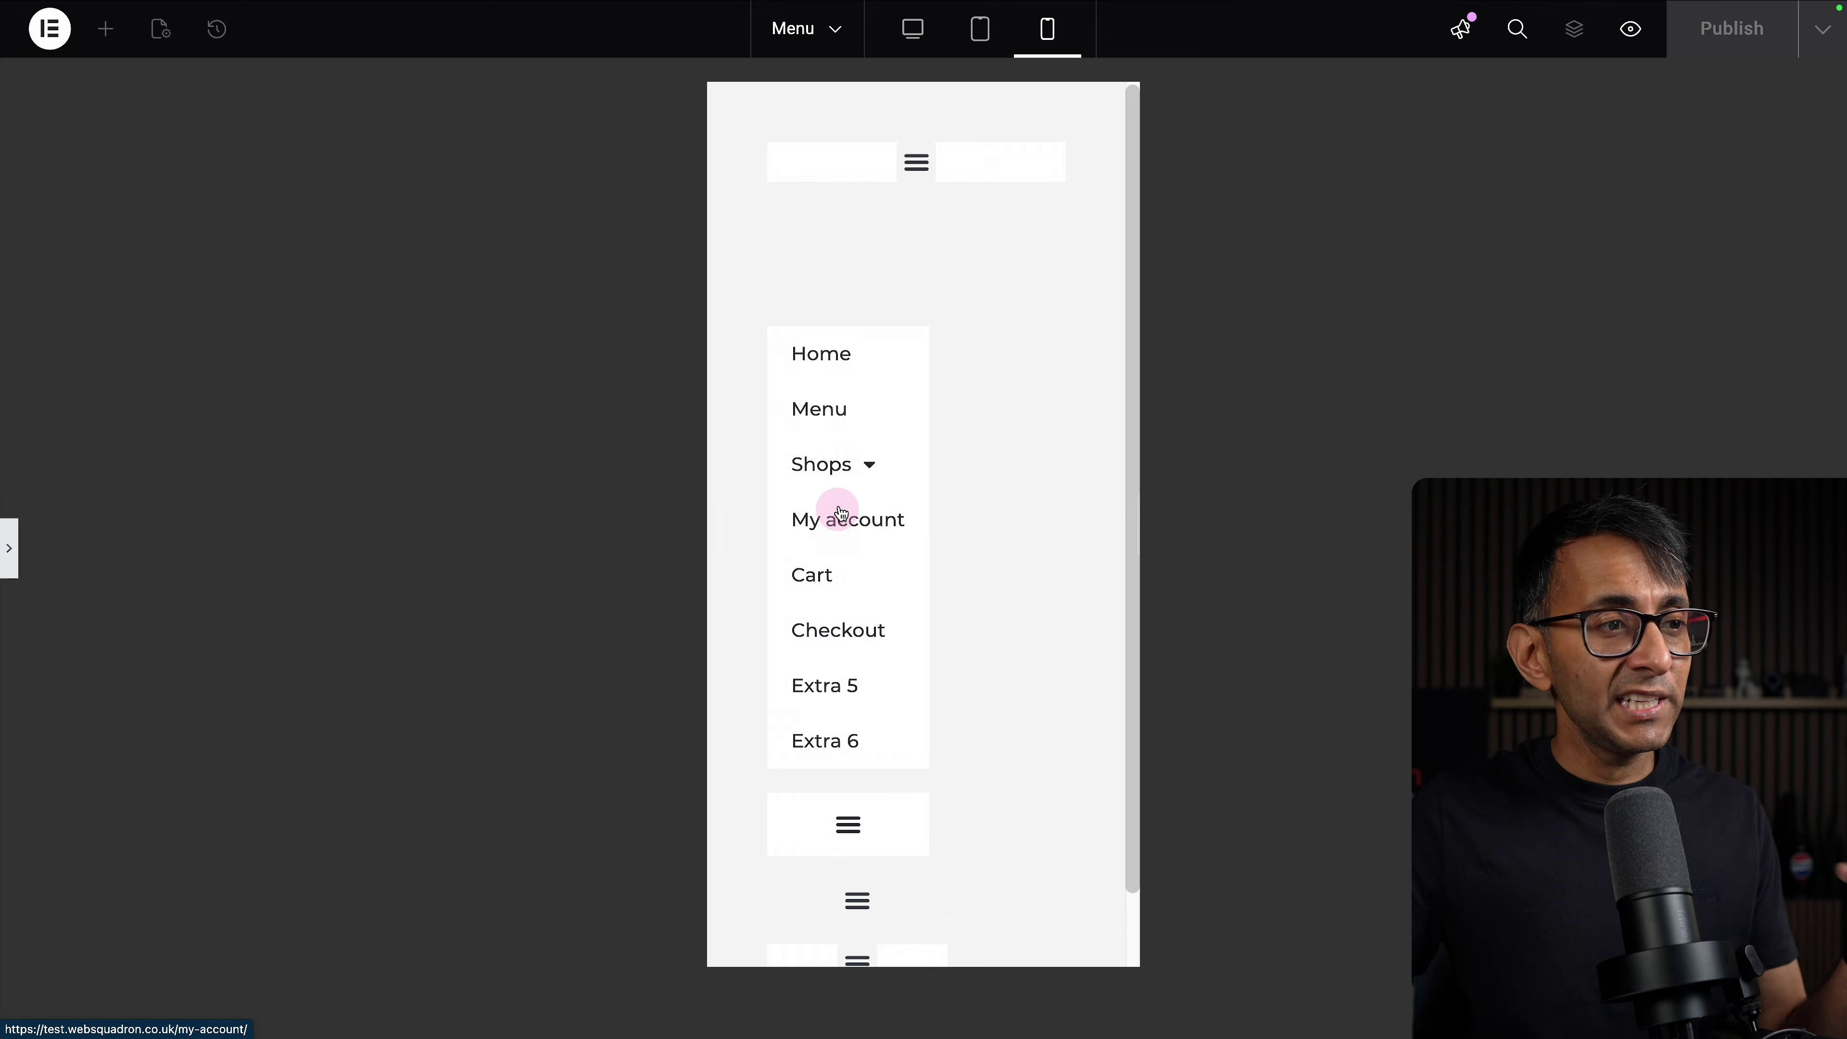
- At mobile width, show the Shops and Extra 3 flyouts covering the vertical menu
mouse_move(873, 469)
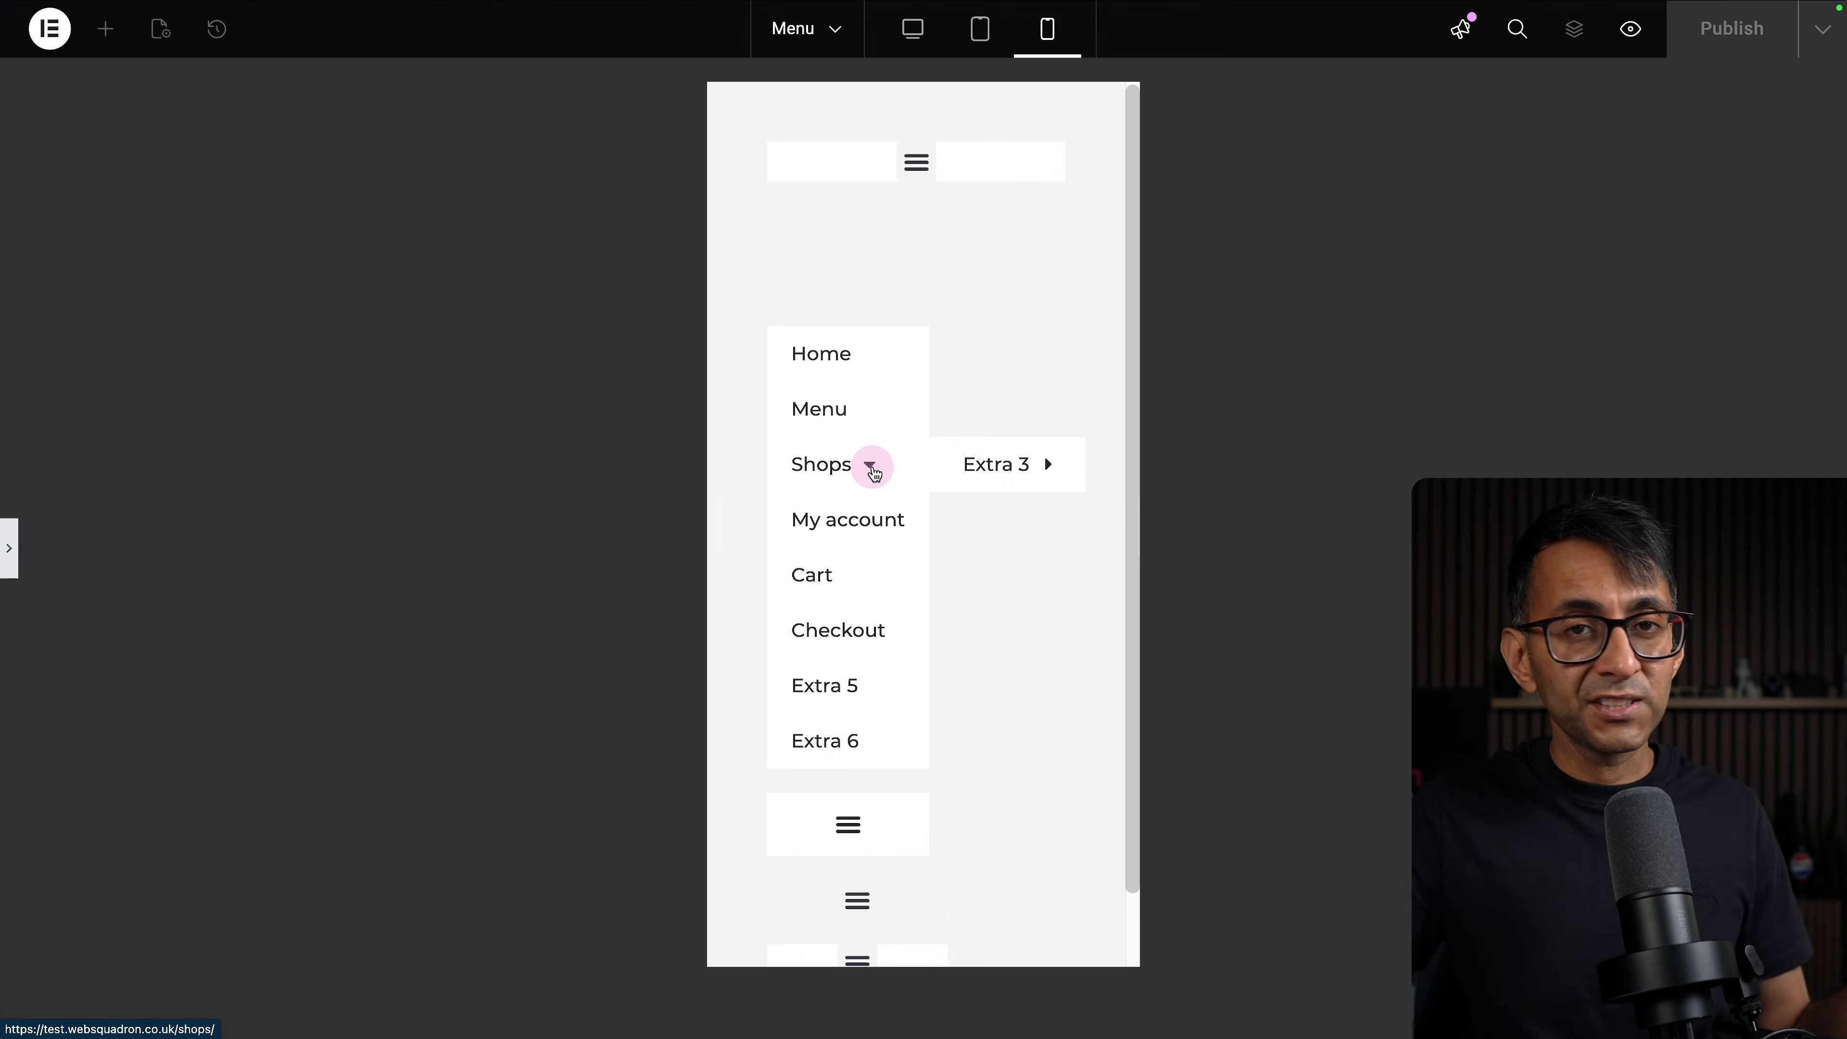
mouse_move(1040, 473)
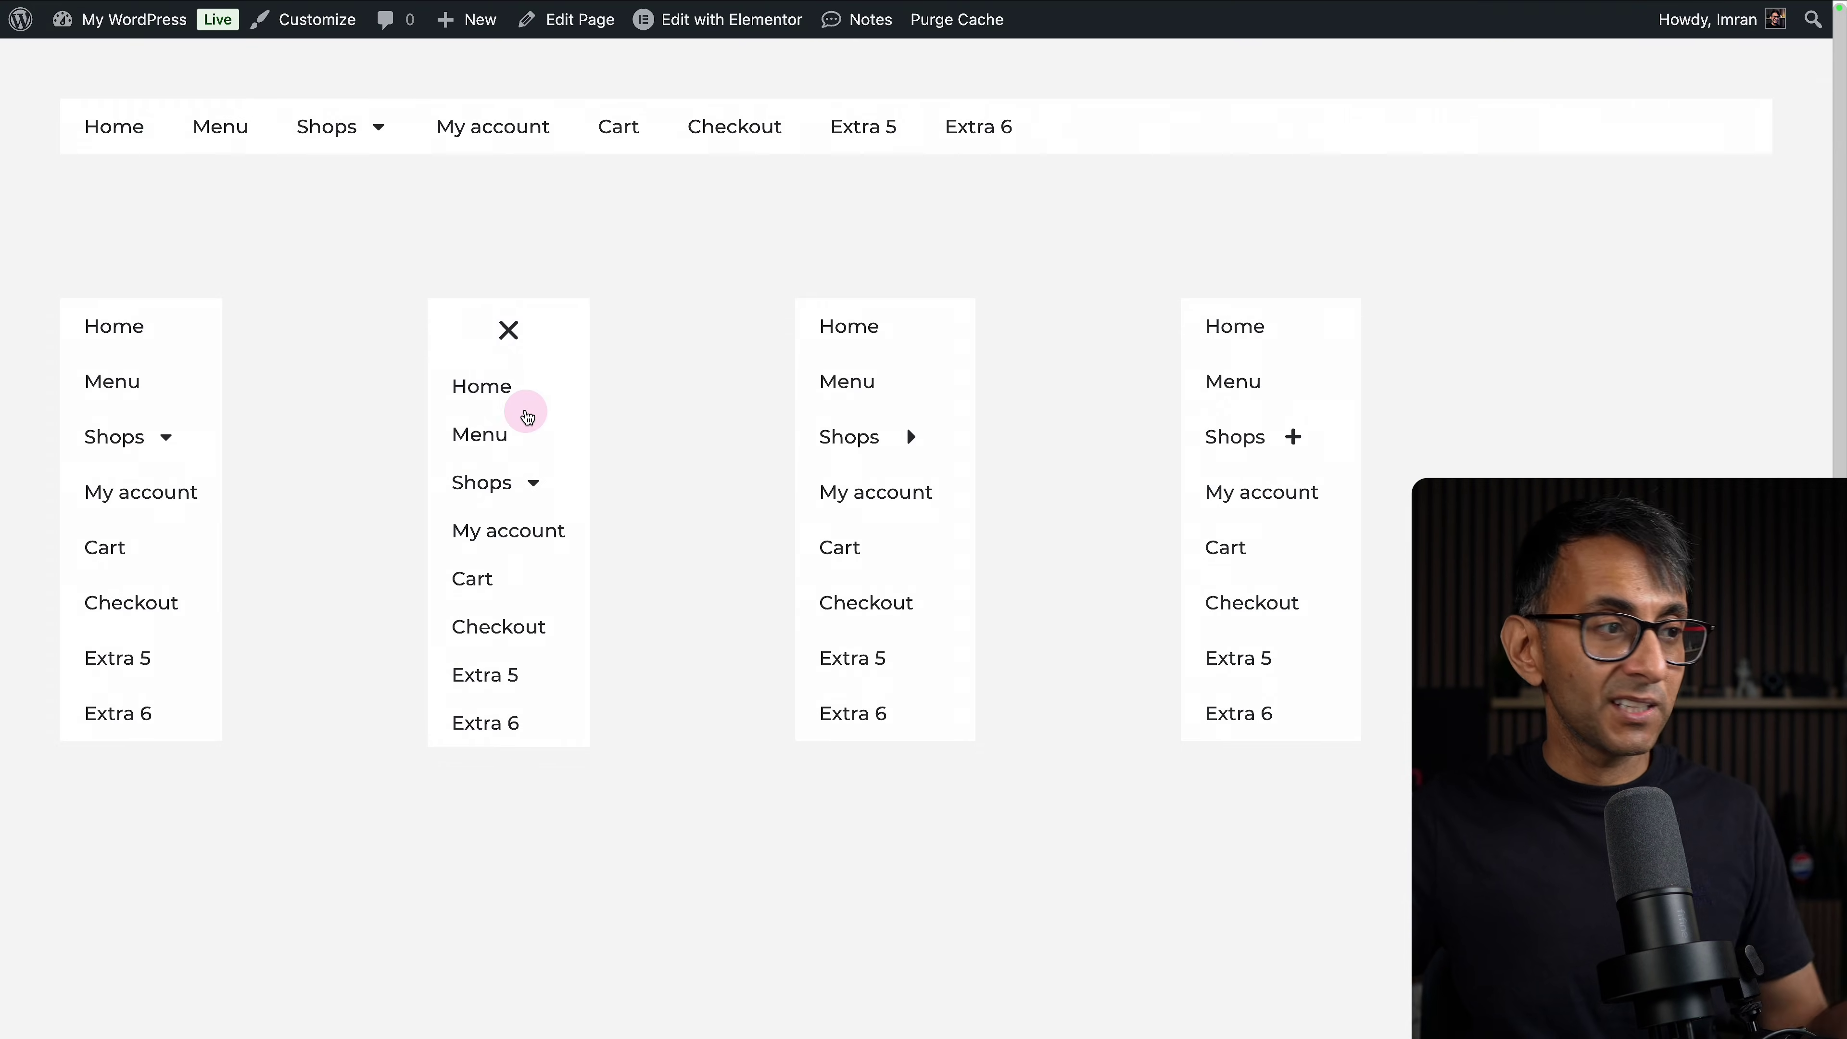
- Expand Shops and Extra 3 inline in the hamburger menu, then collapse the menu
click(533, 487)
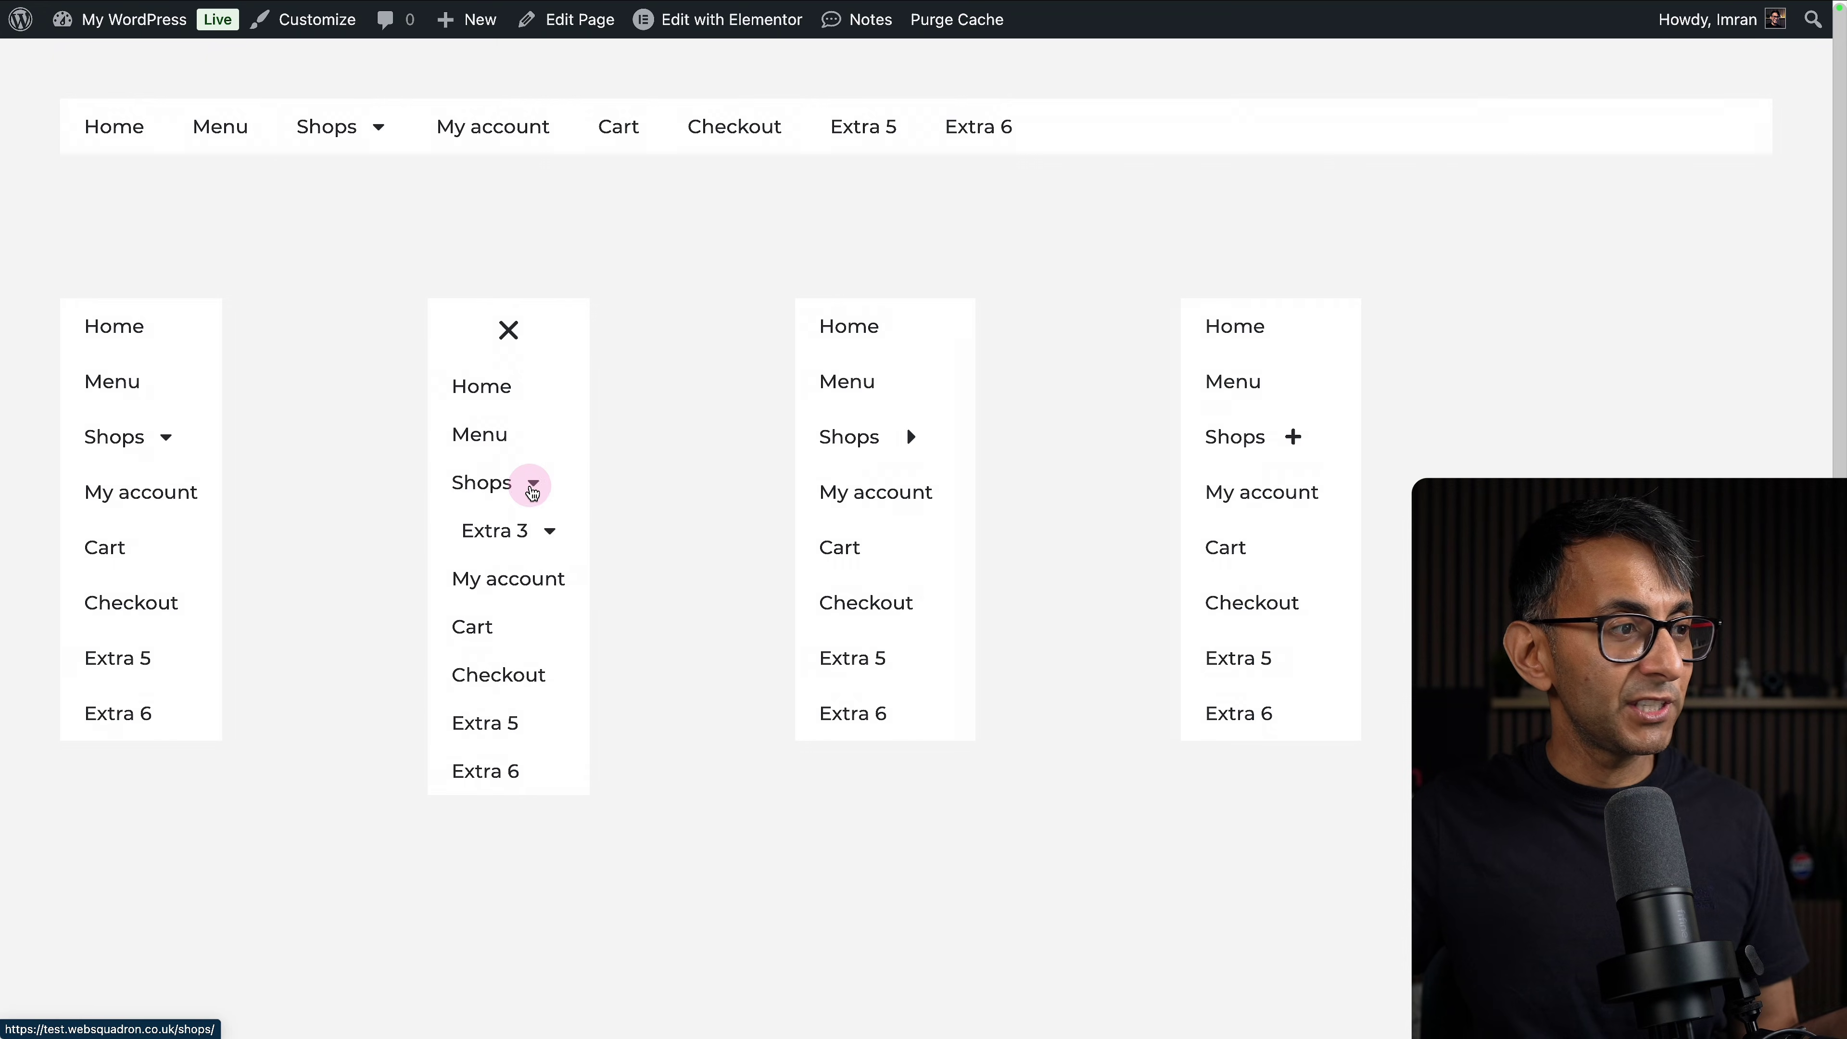
click(548, 535)
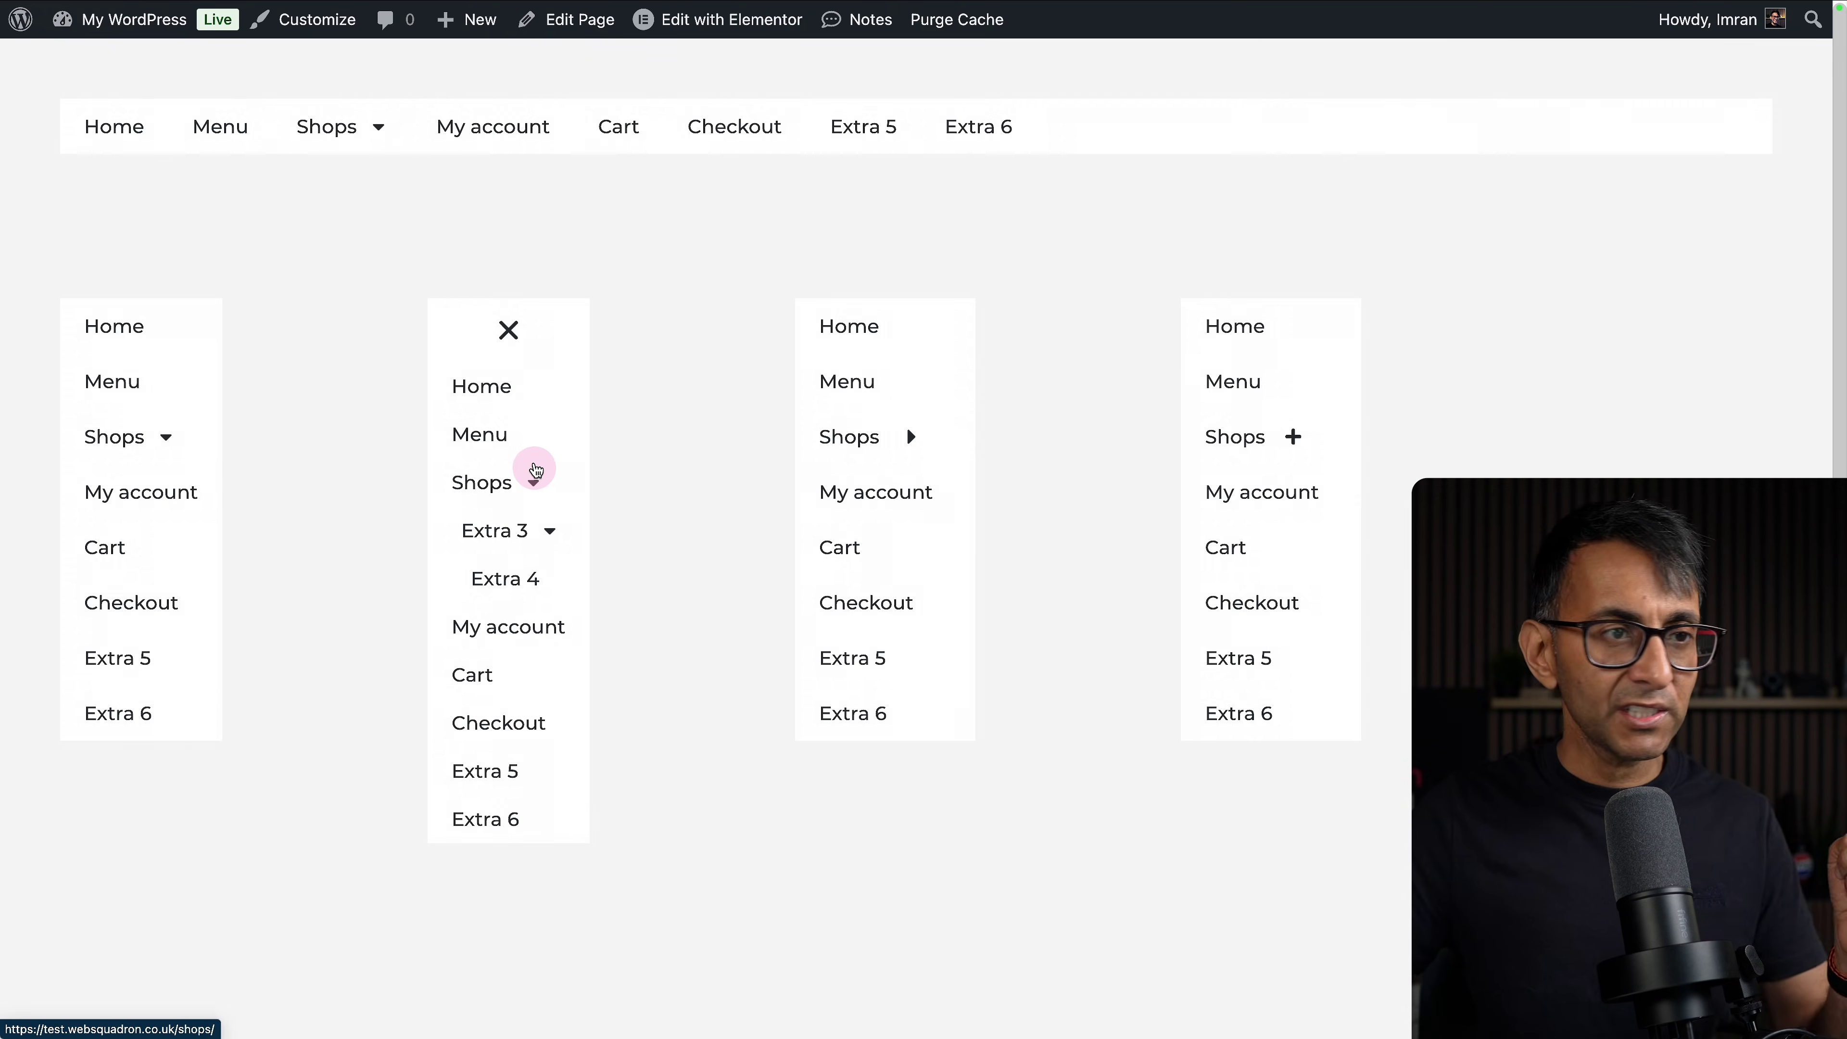
click(507, 331)
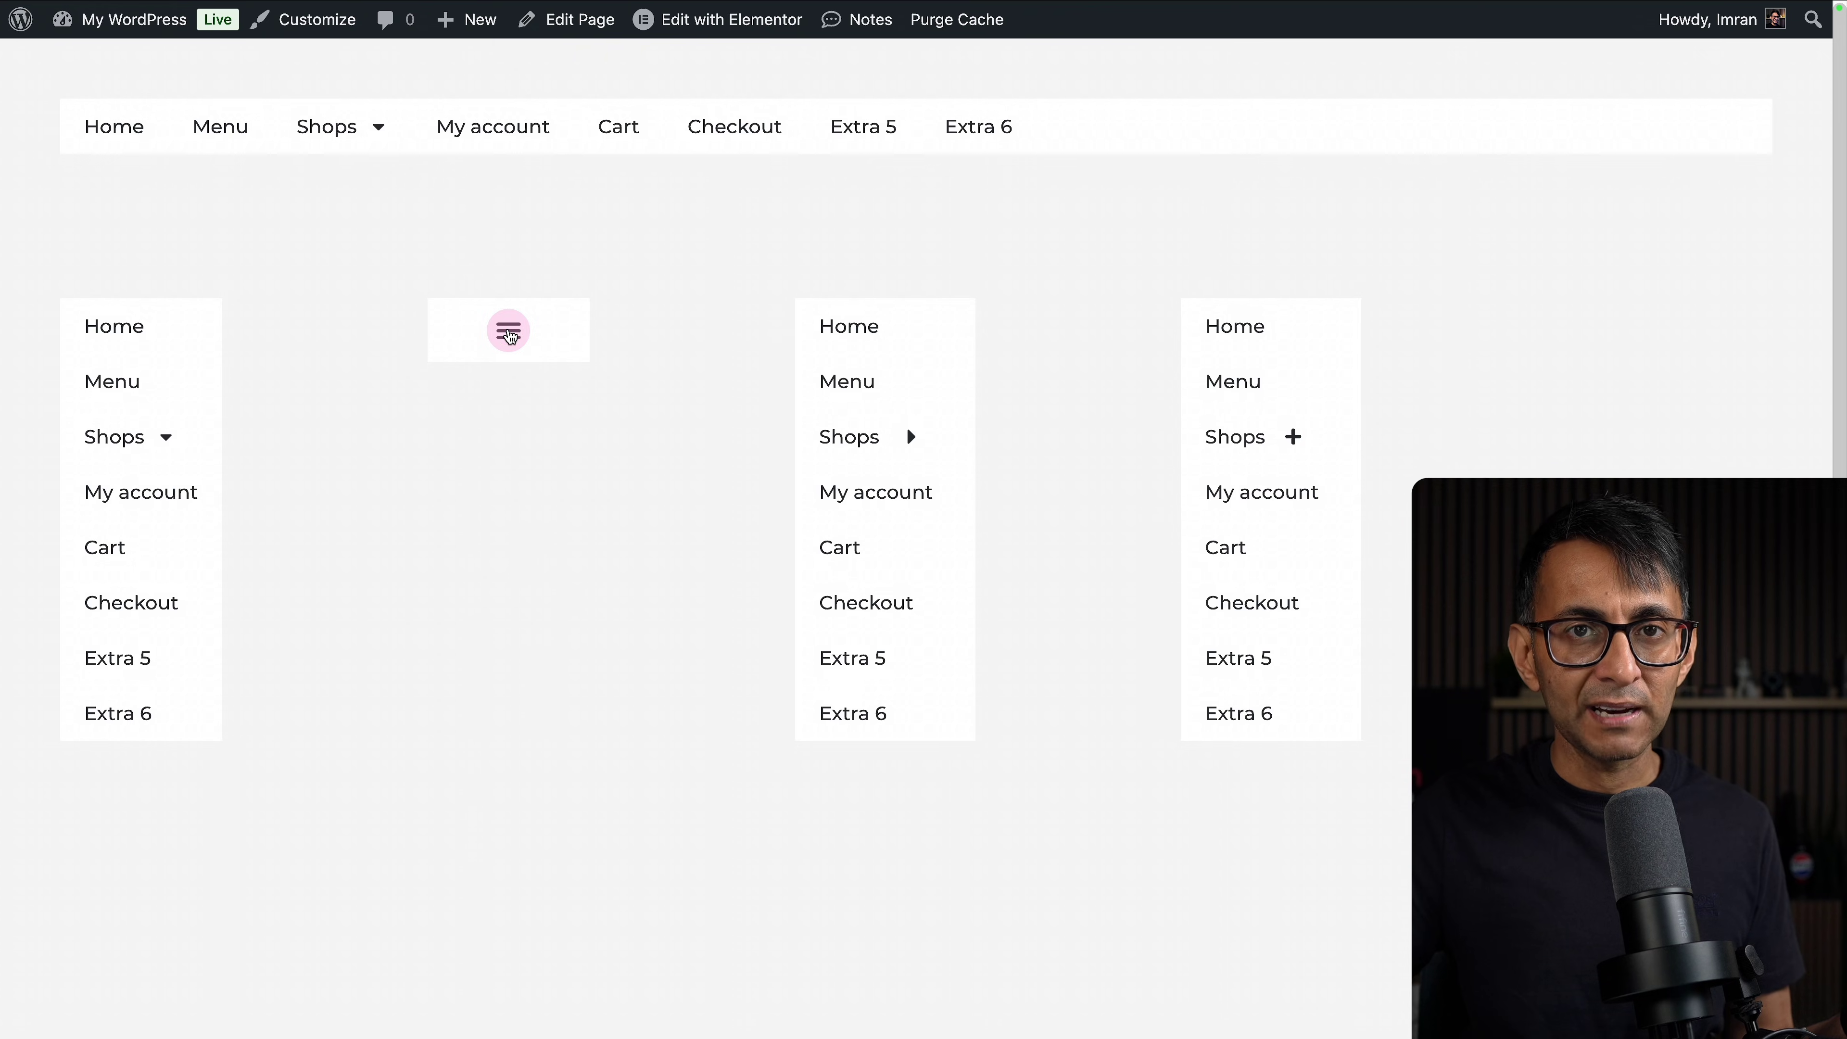
- Reopen the hamburger menu, show the first menu's Shops-Extra 3-Extra 4 flyout, and toggle hamburger Shops
click(509, 332)
click(173, 437)
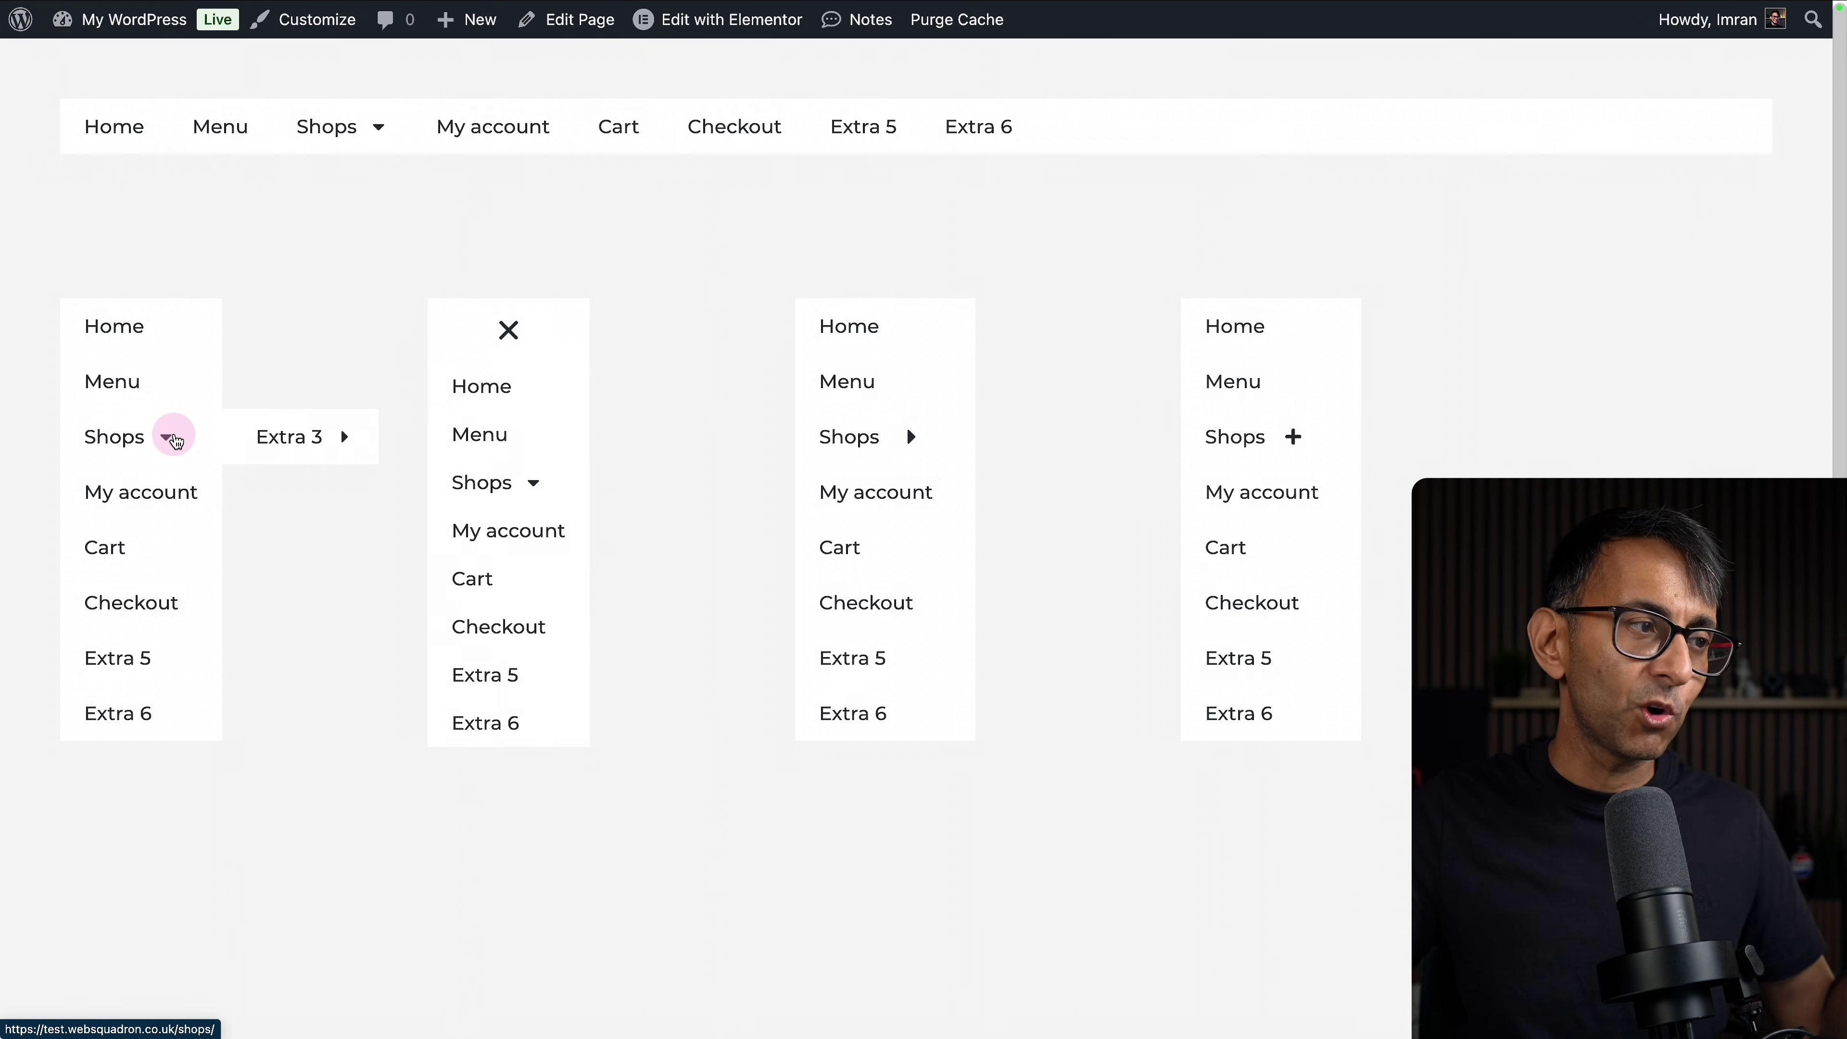
click(290, 440)
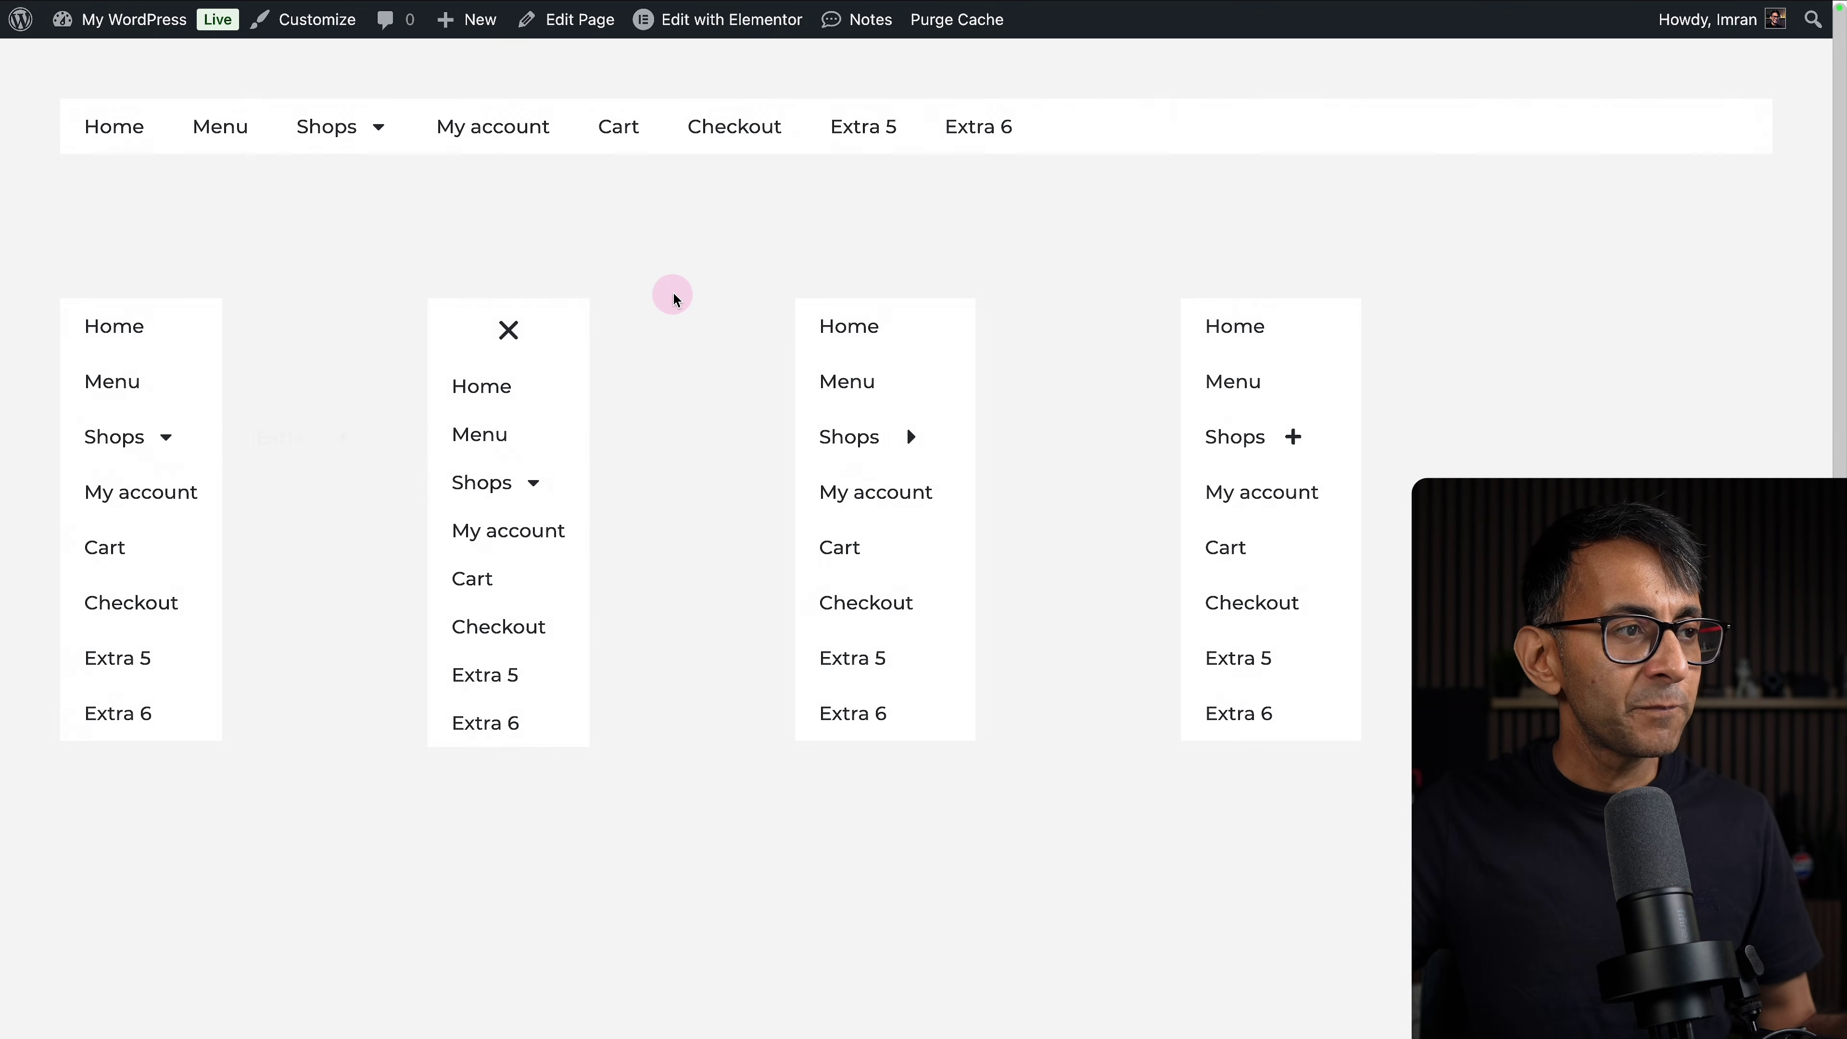
click(535, 485)
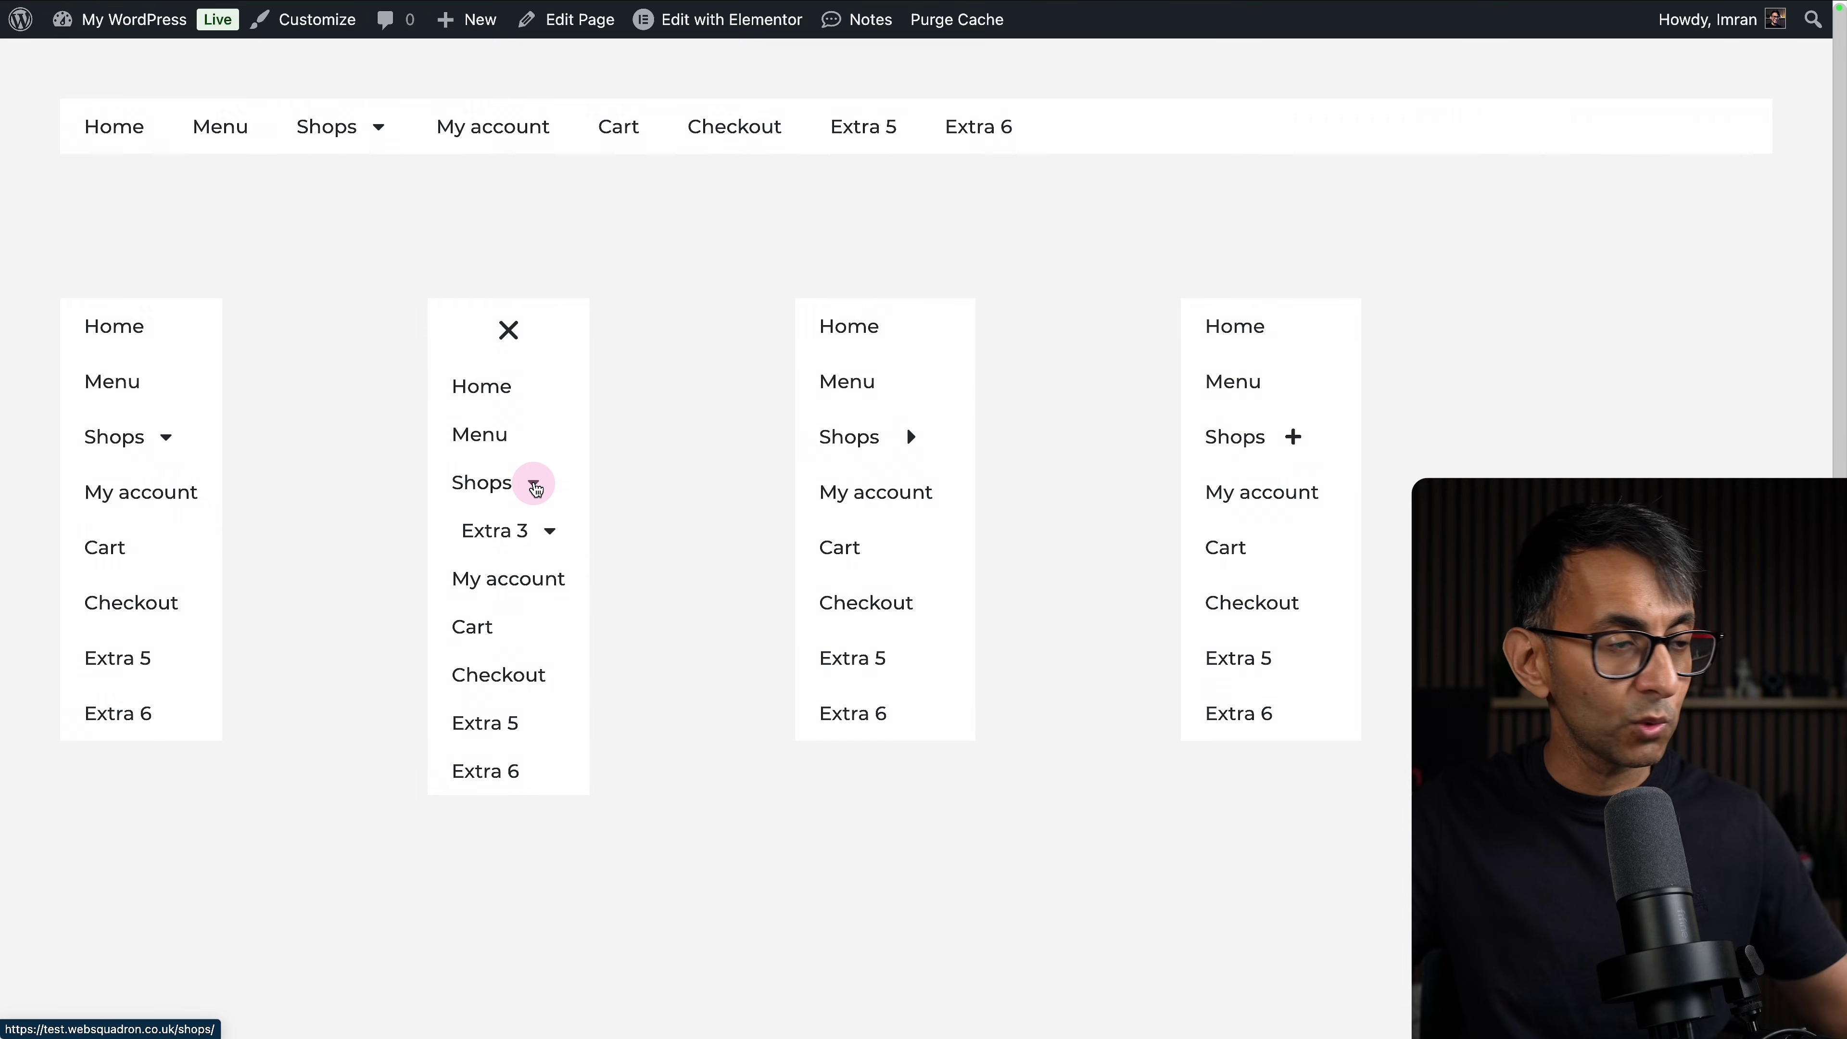
click(534, 485)
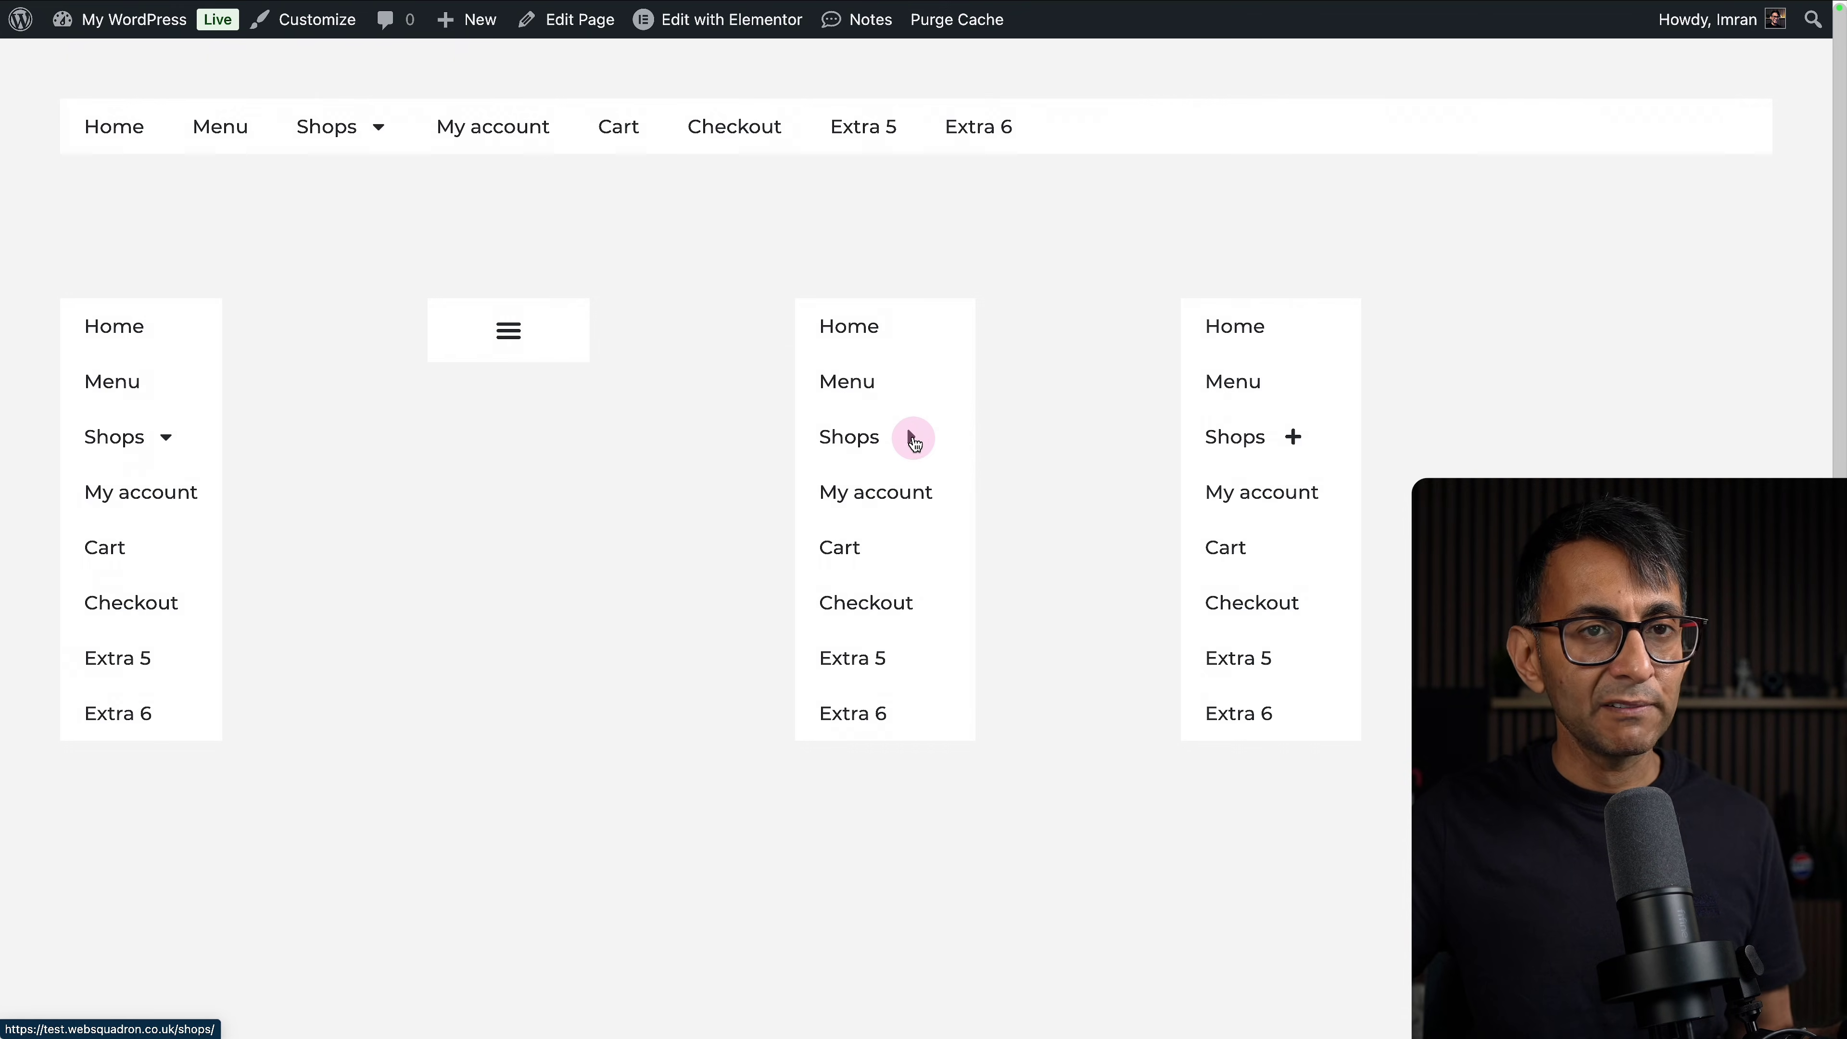
click(912, 439)
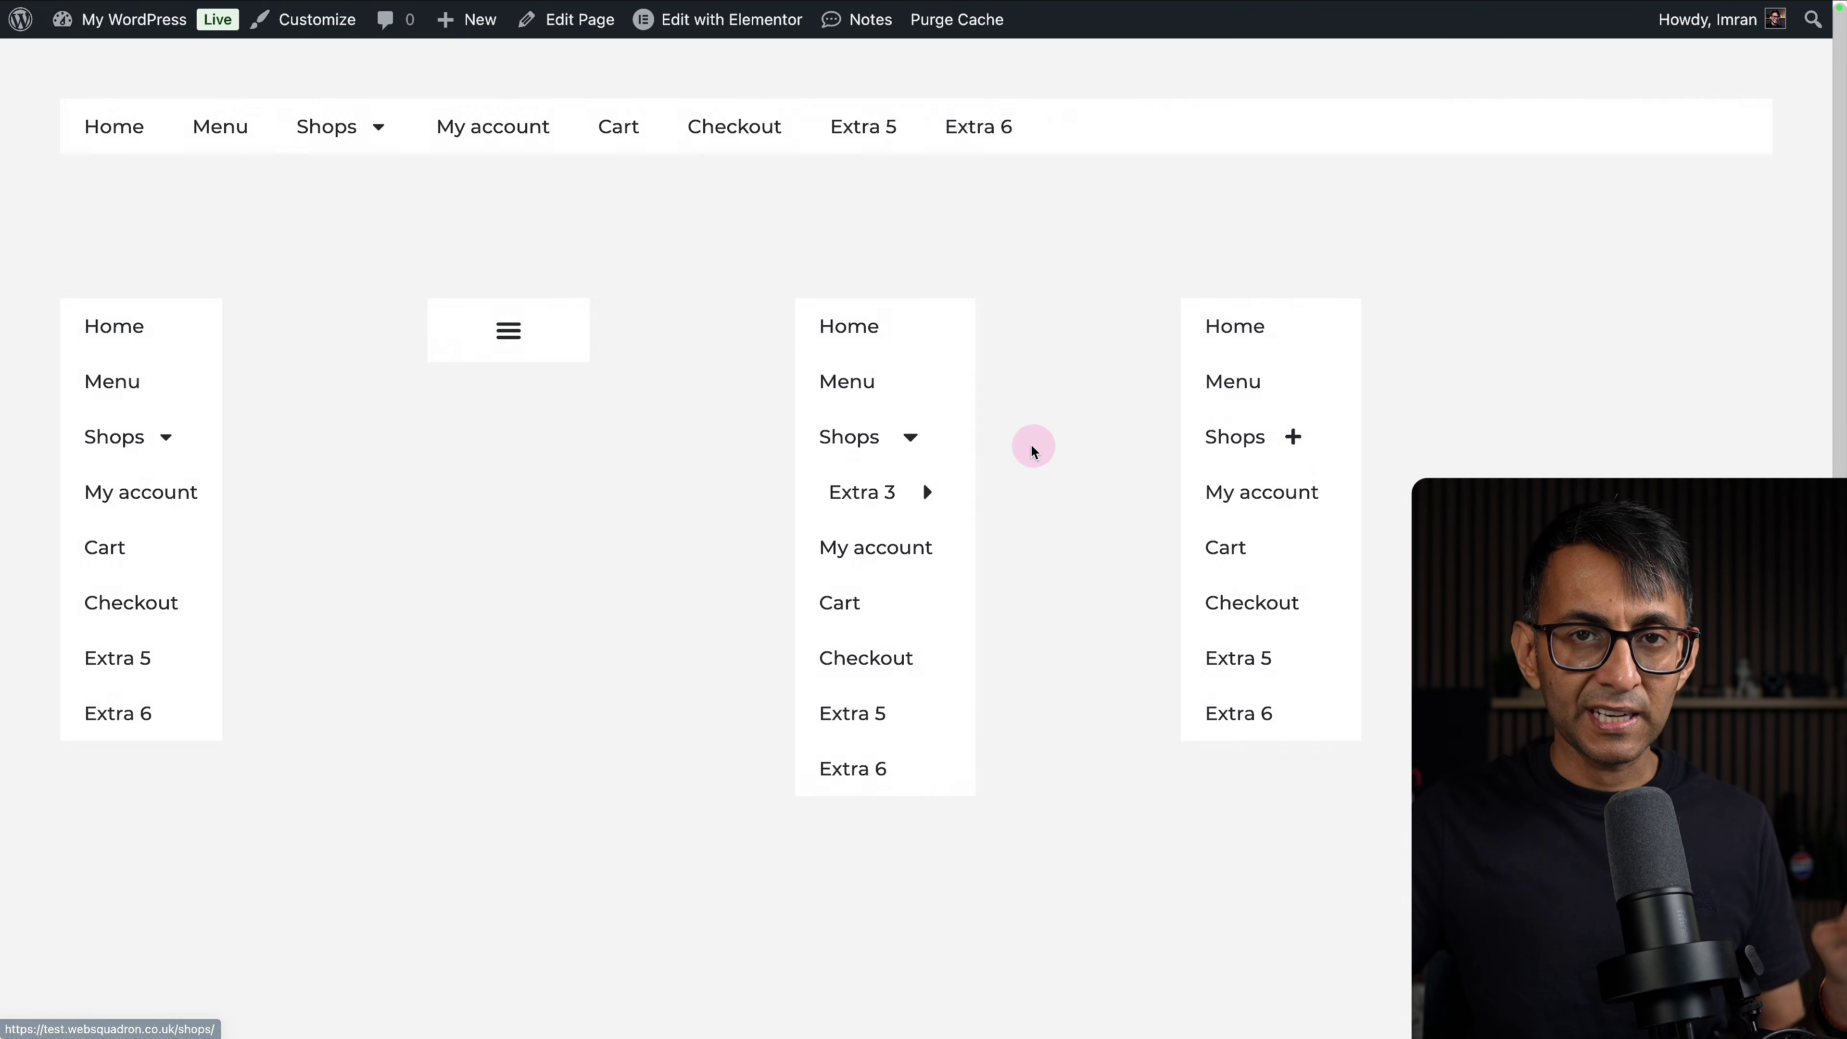
click(912, 438)
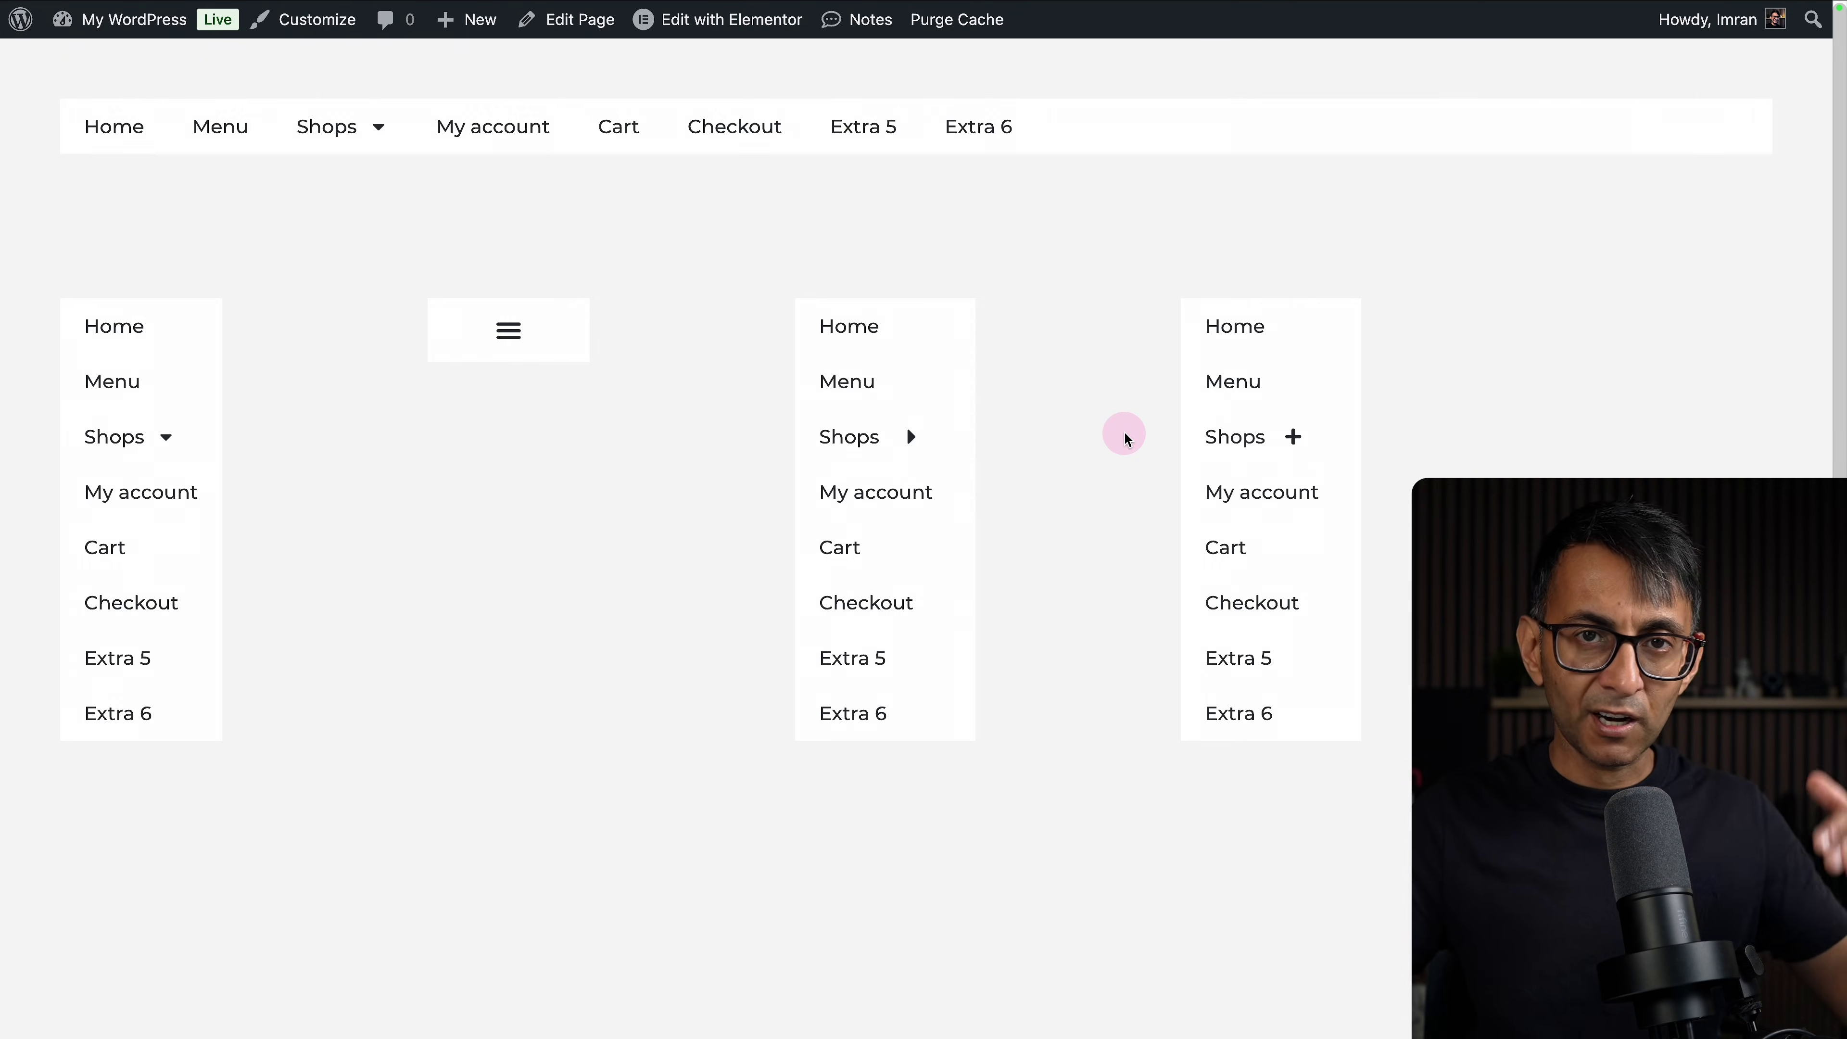
click(915, 439)
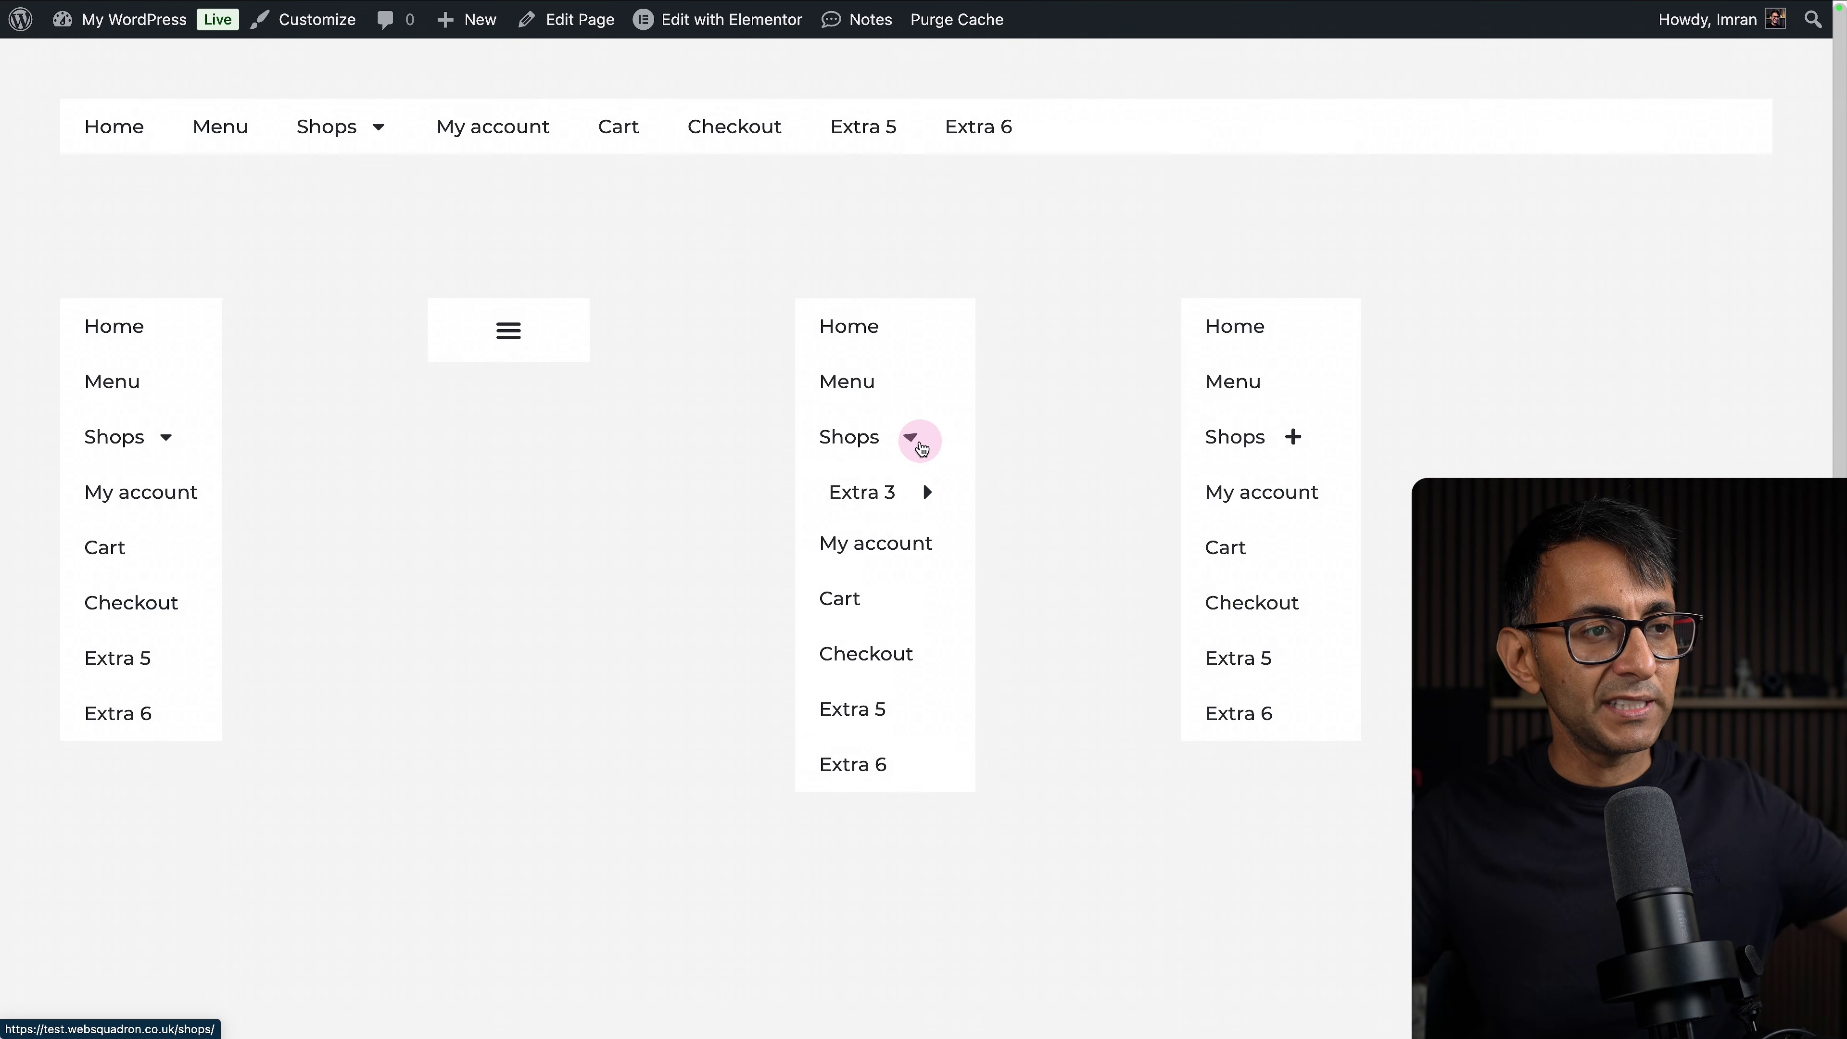
click(931, 493)
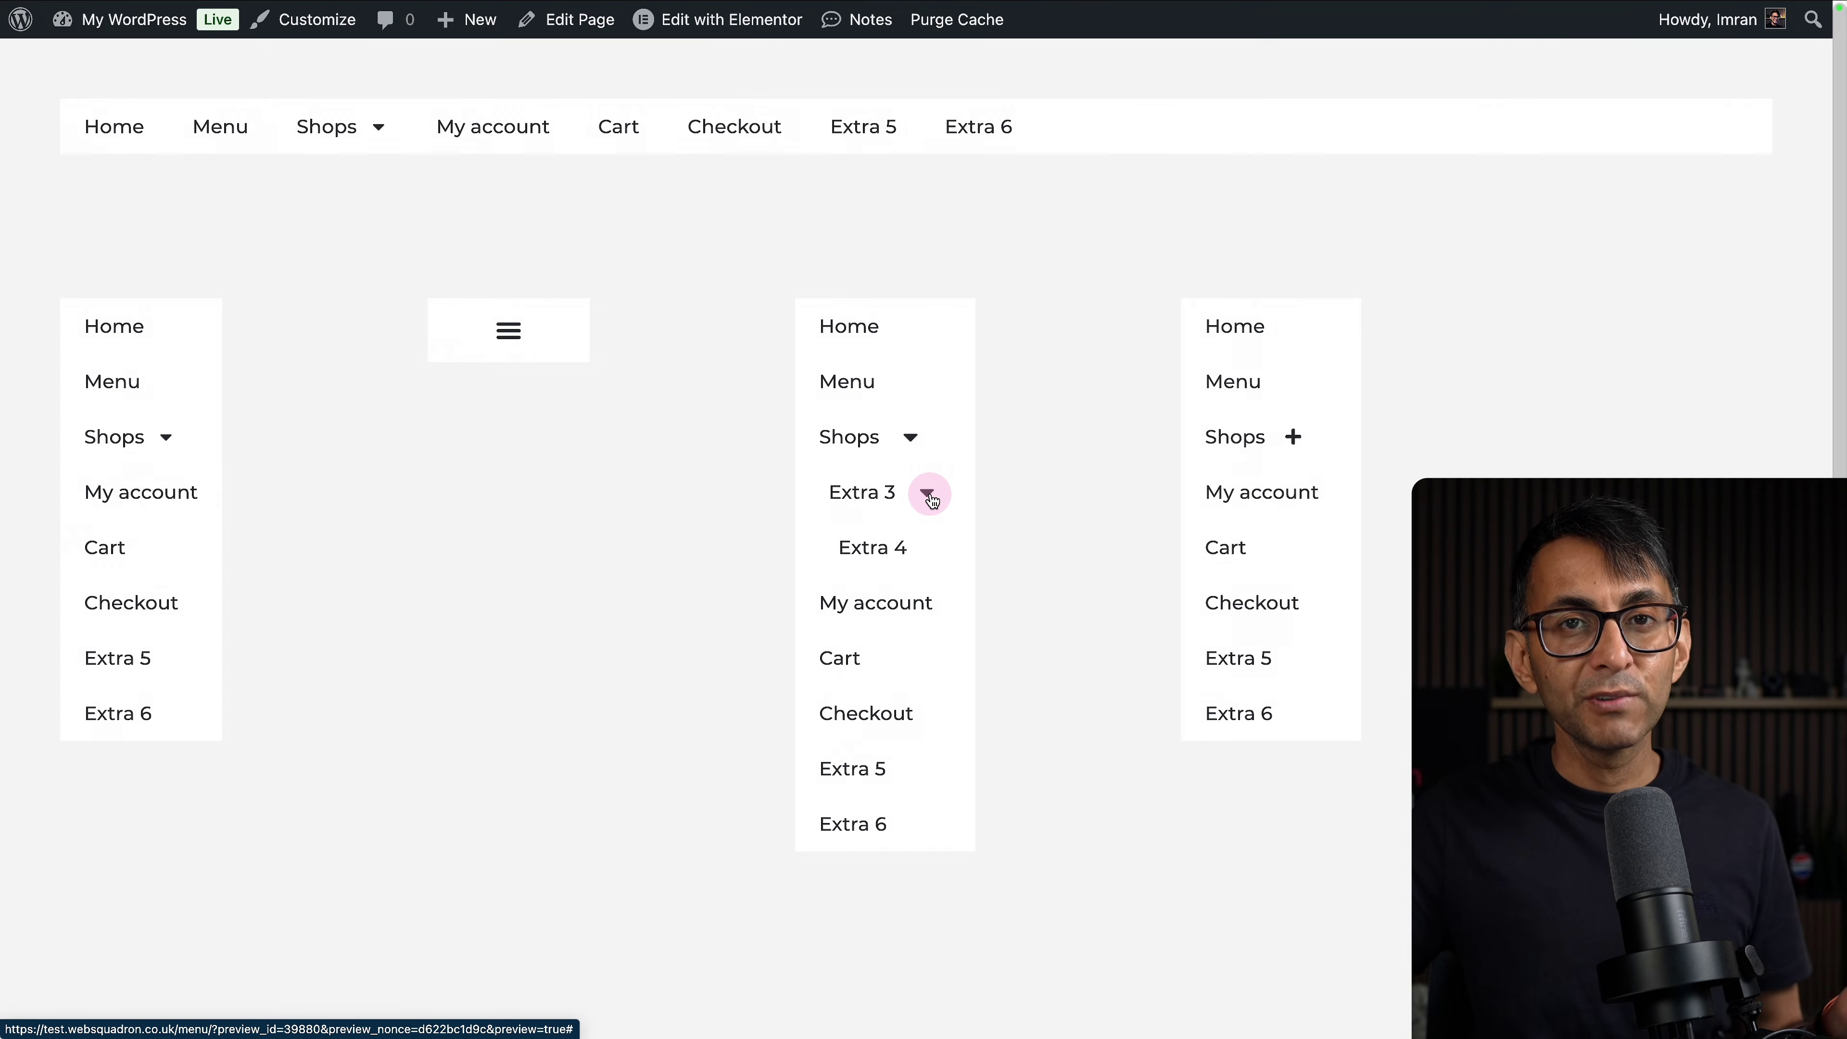
click(925, 494)
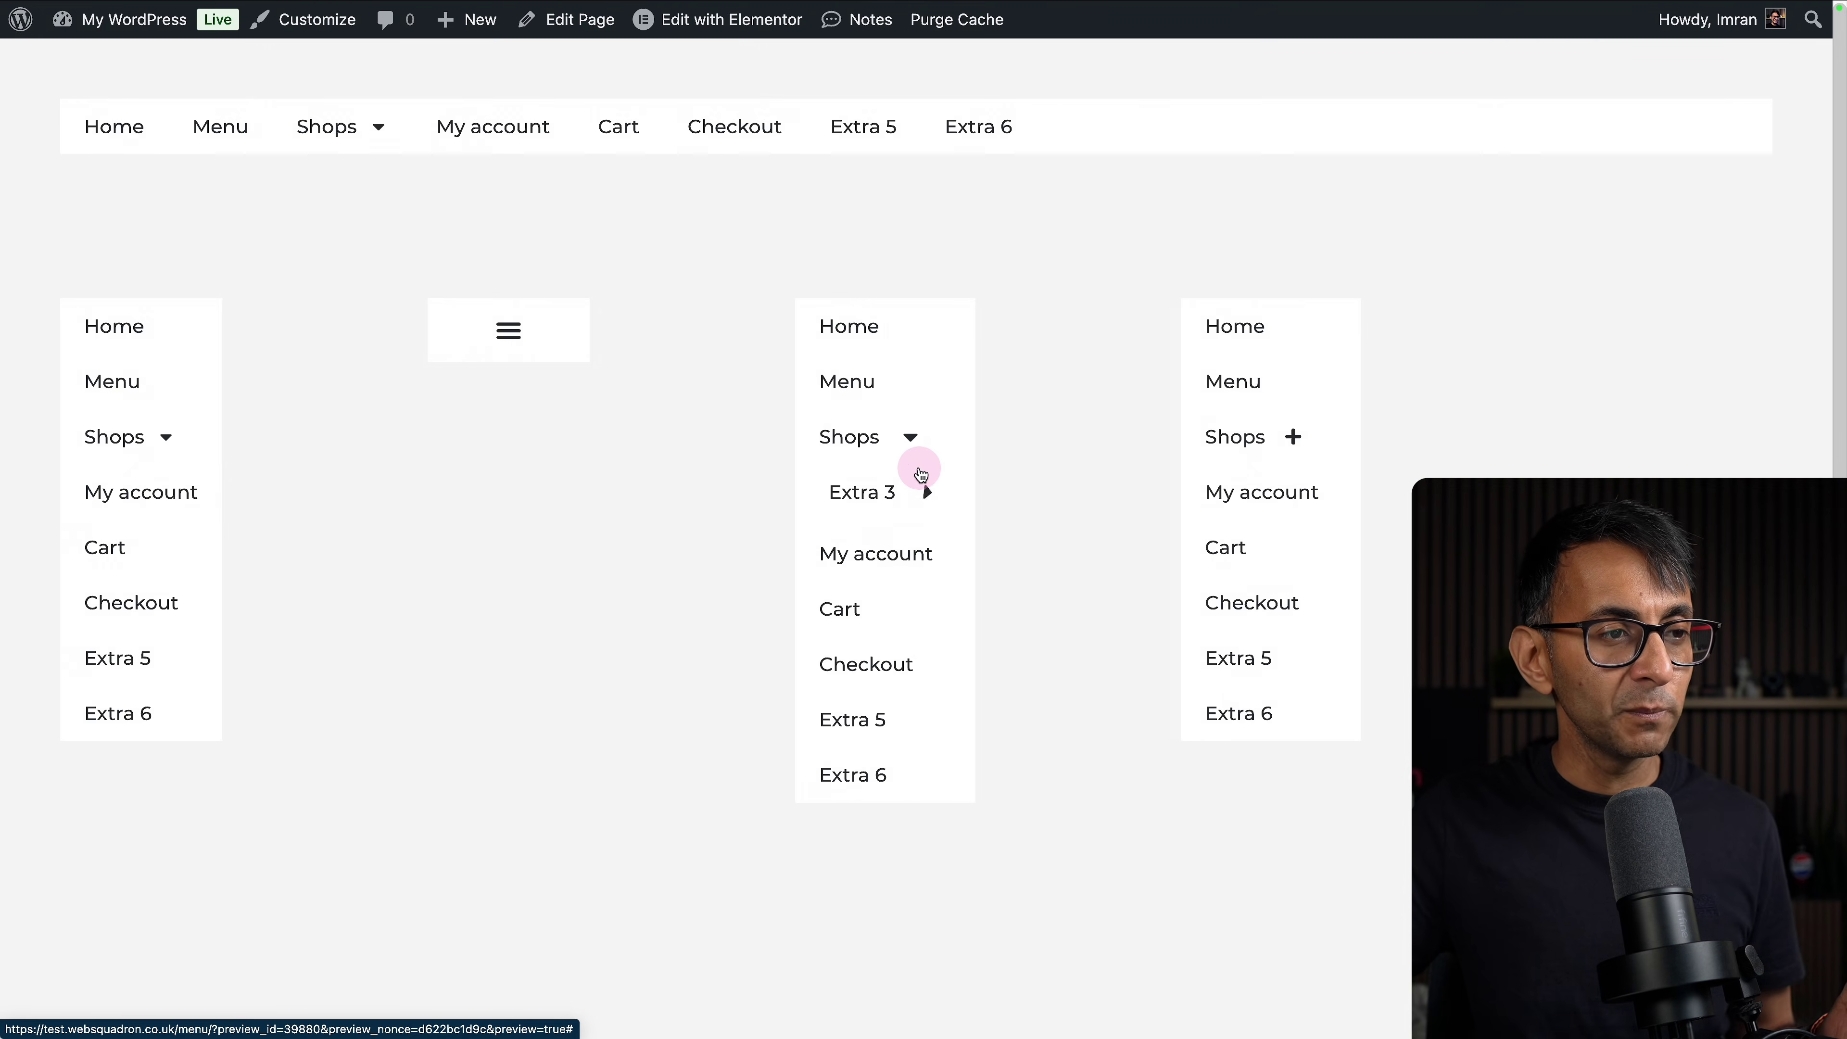
click(911, 442)
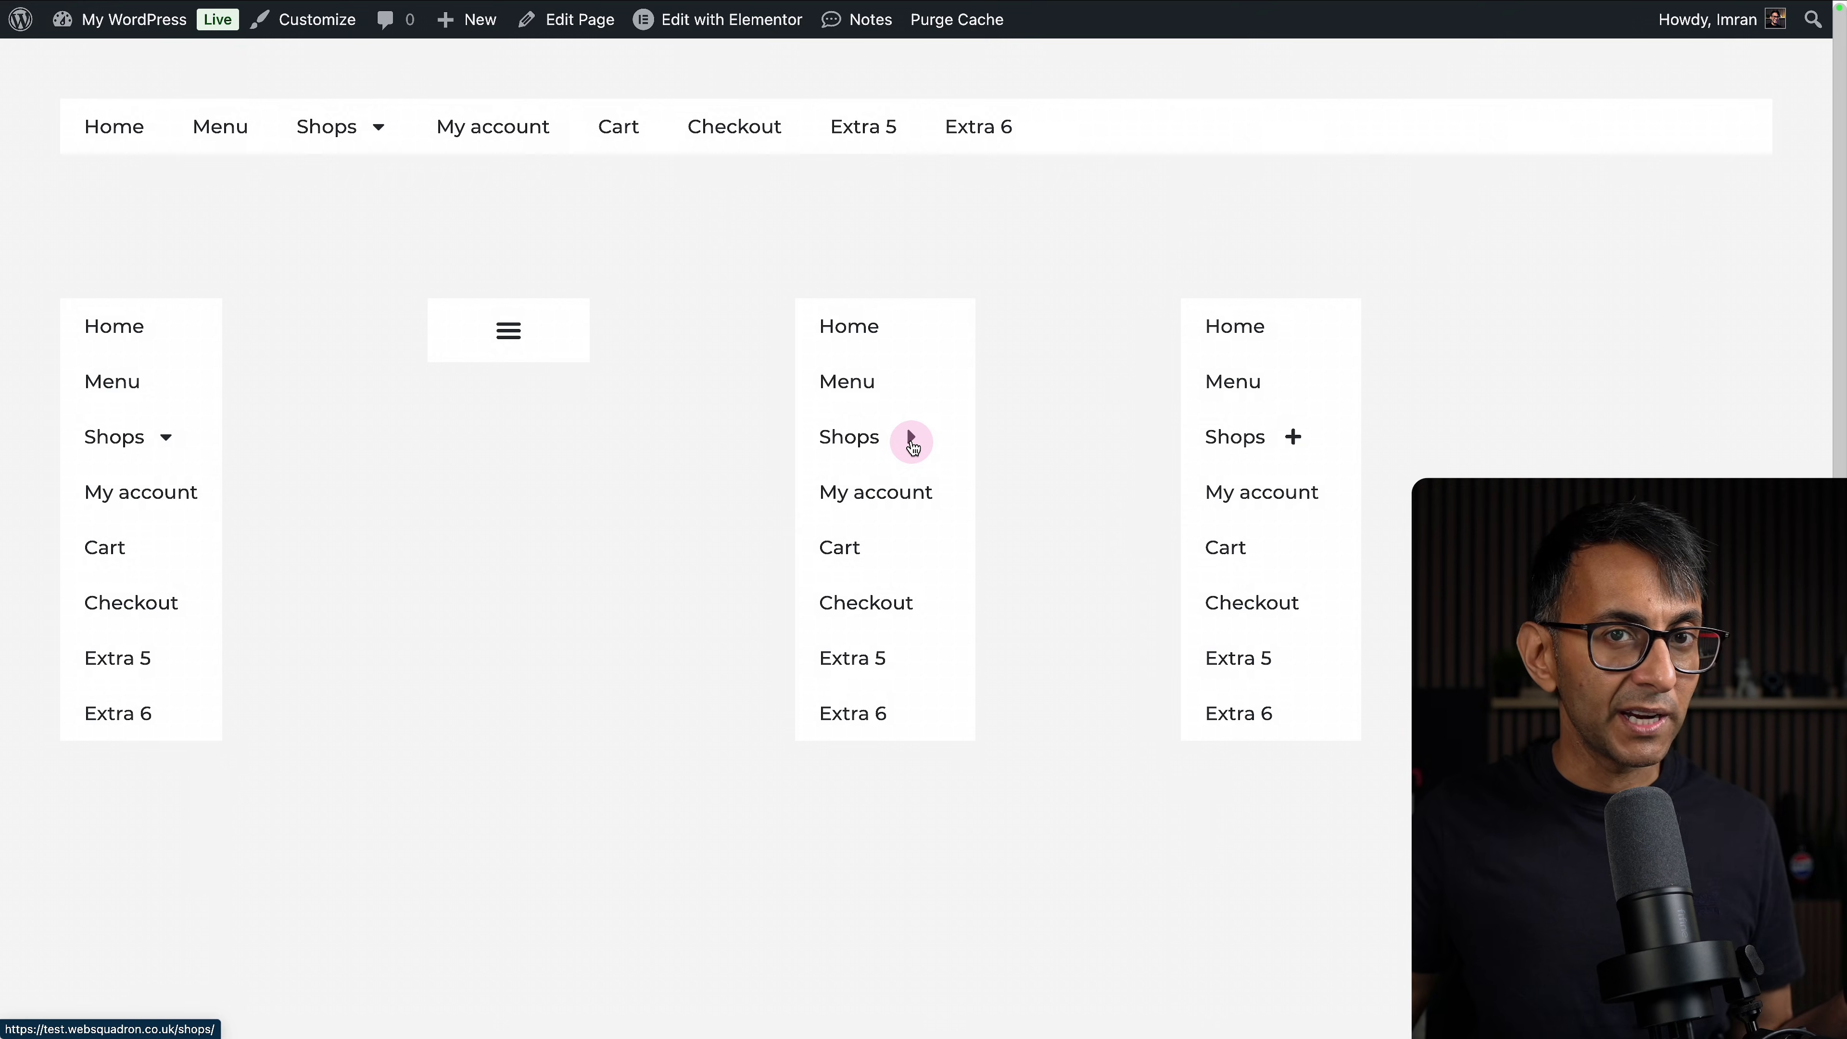
click(518, 350)
click(536, 483)
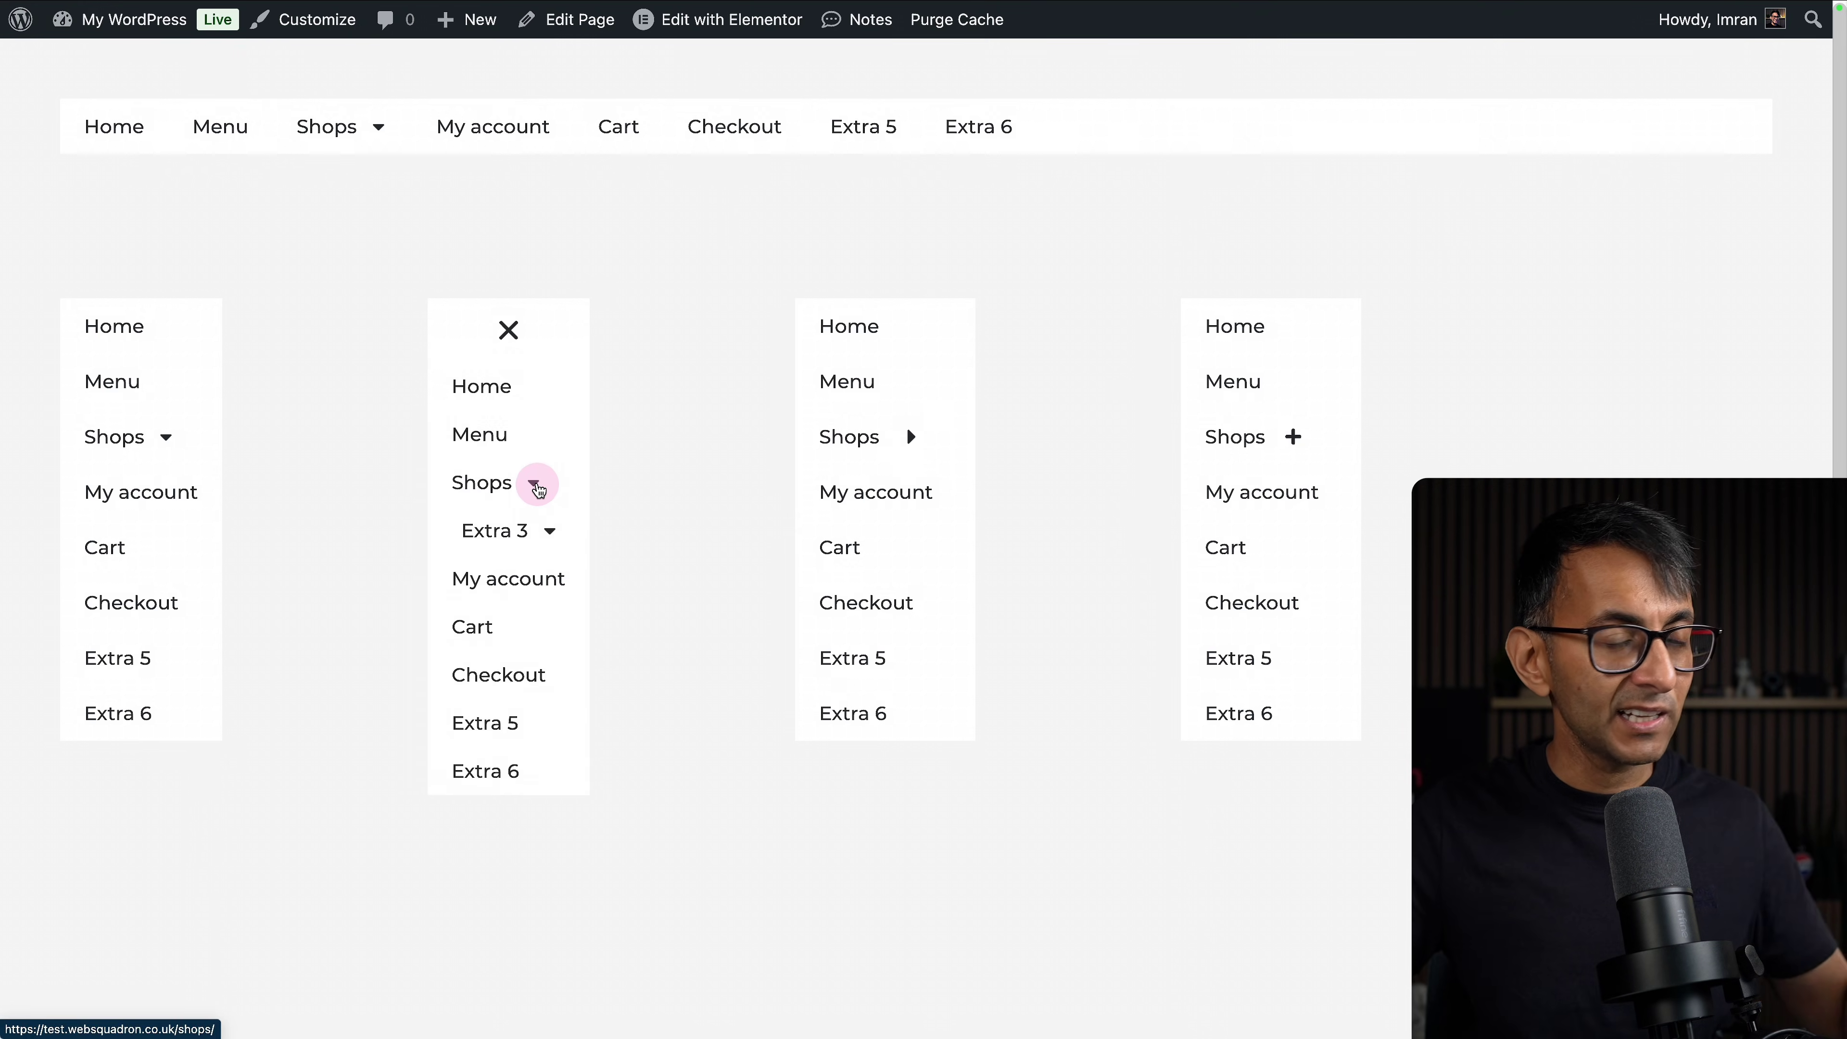
click(536, 483)
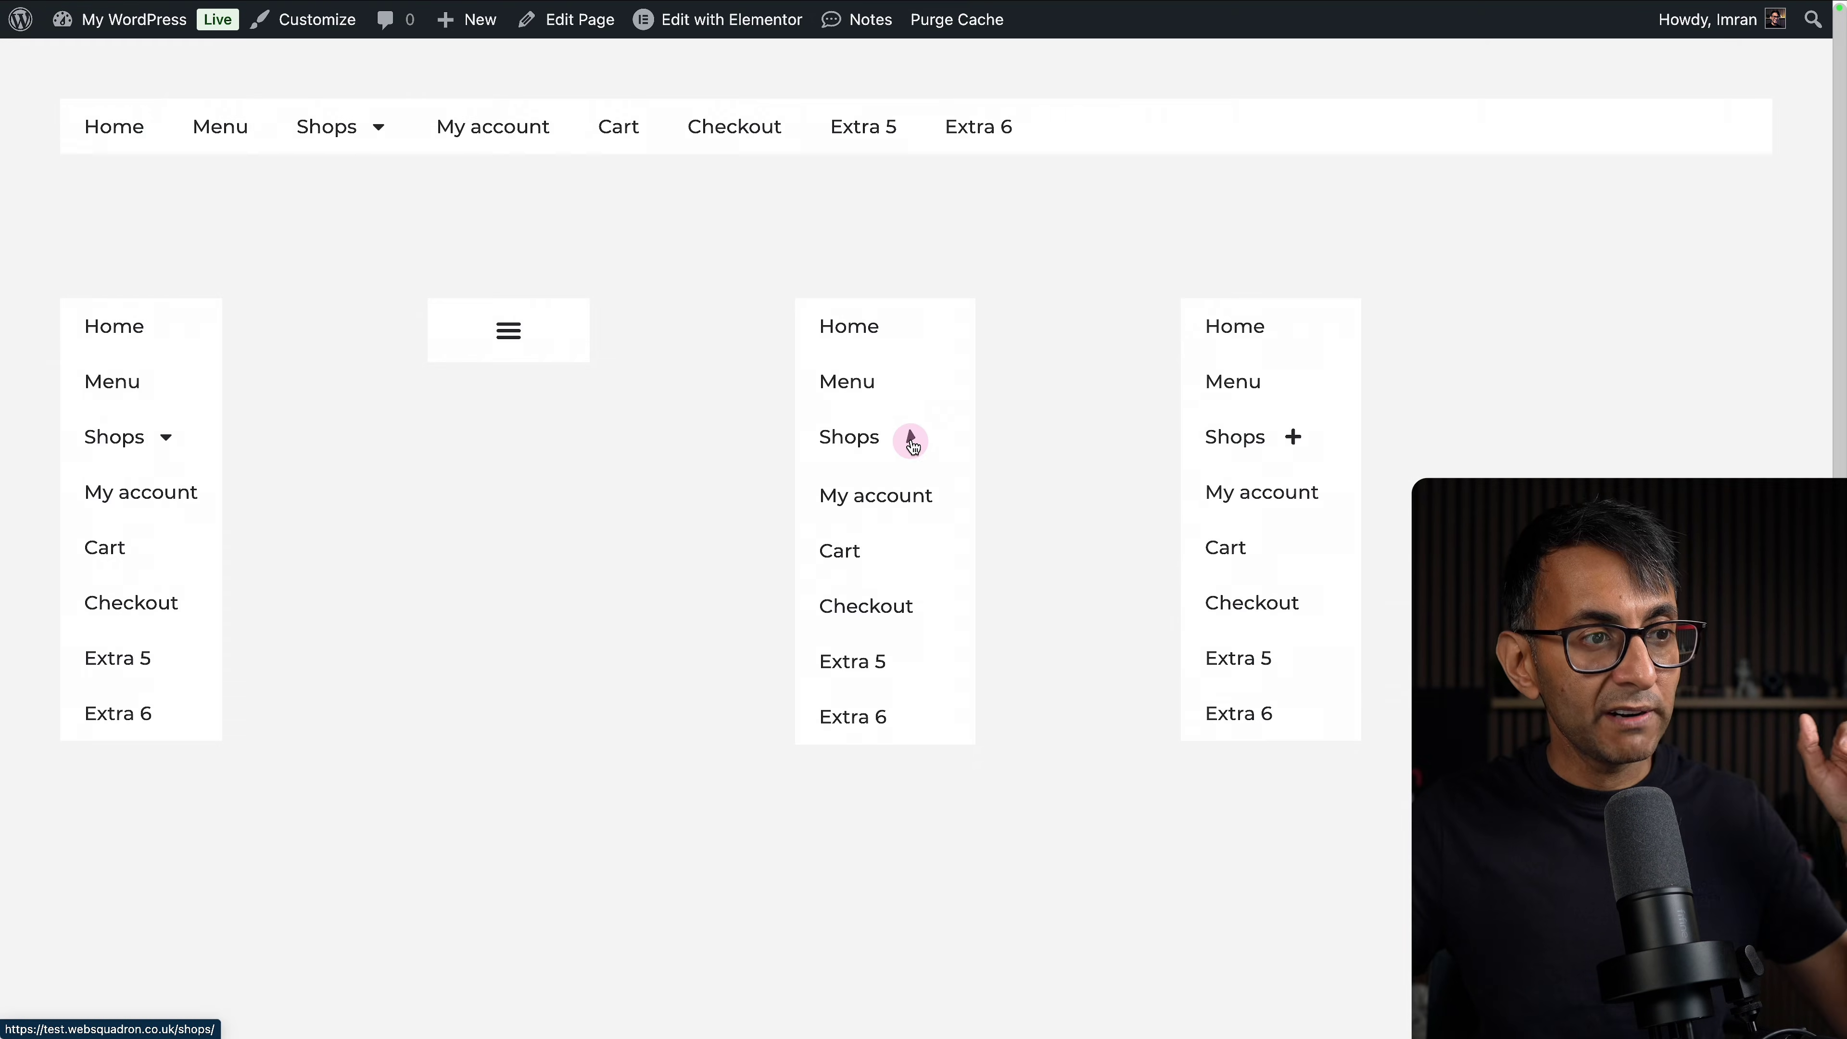
click(908, 437)
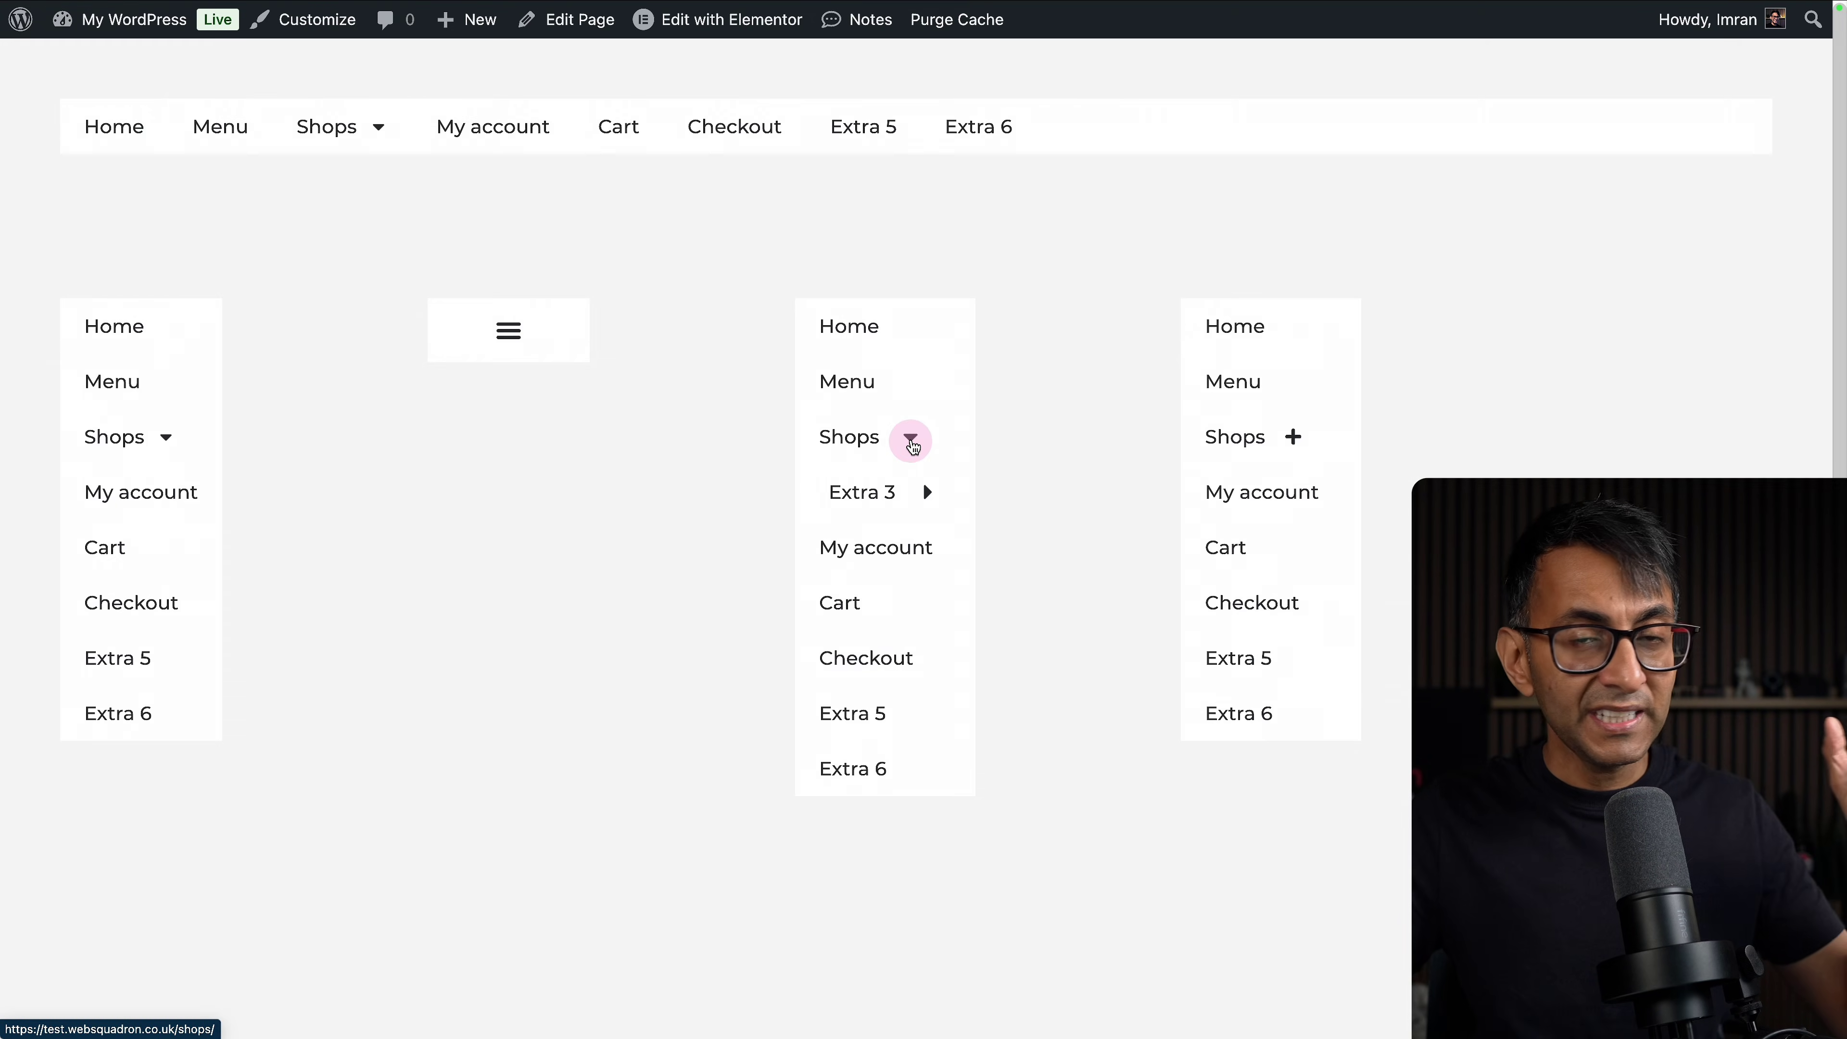
click(928, 493)
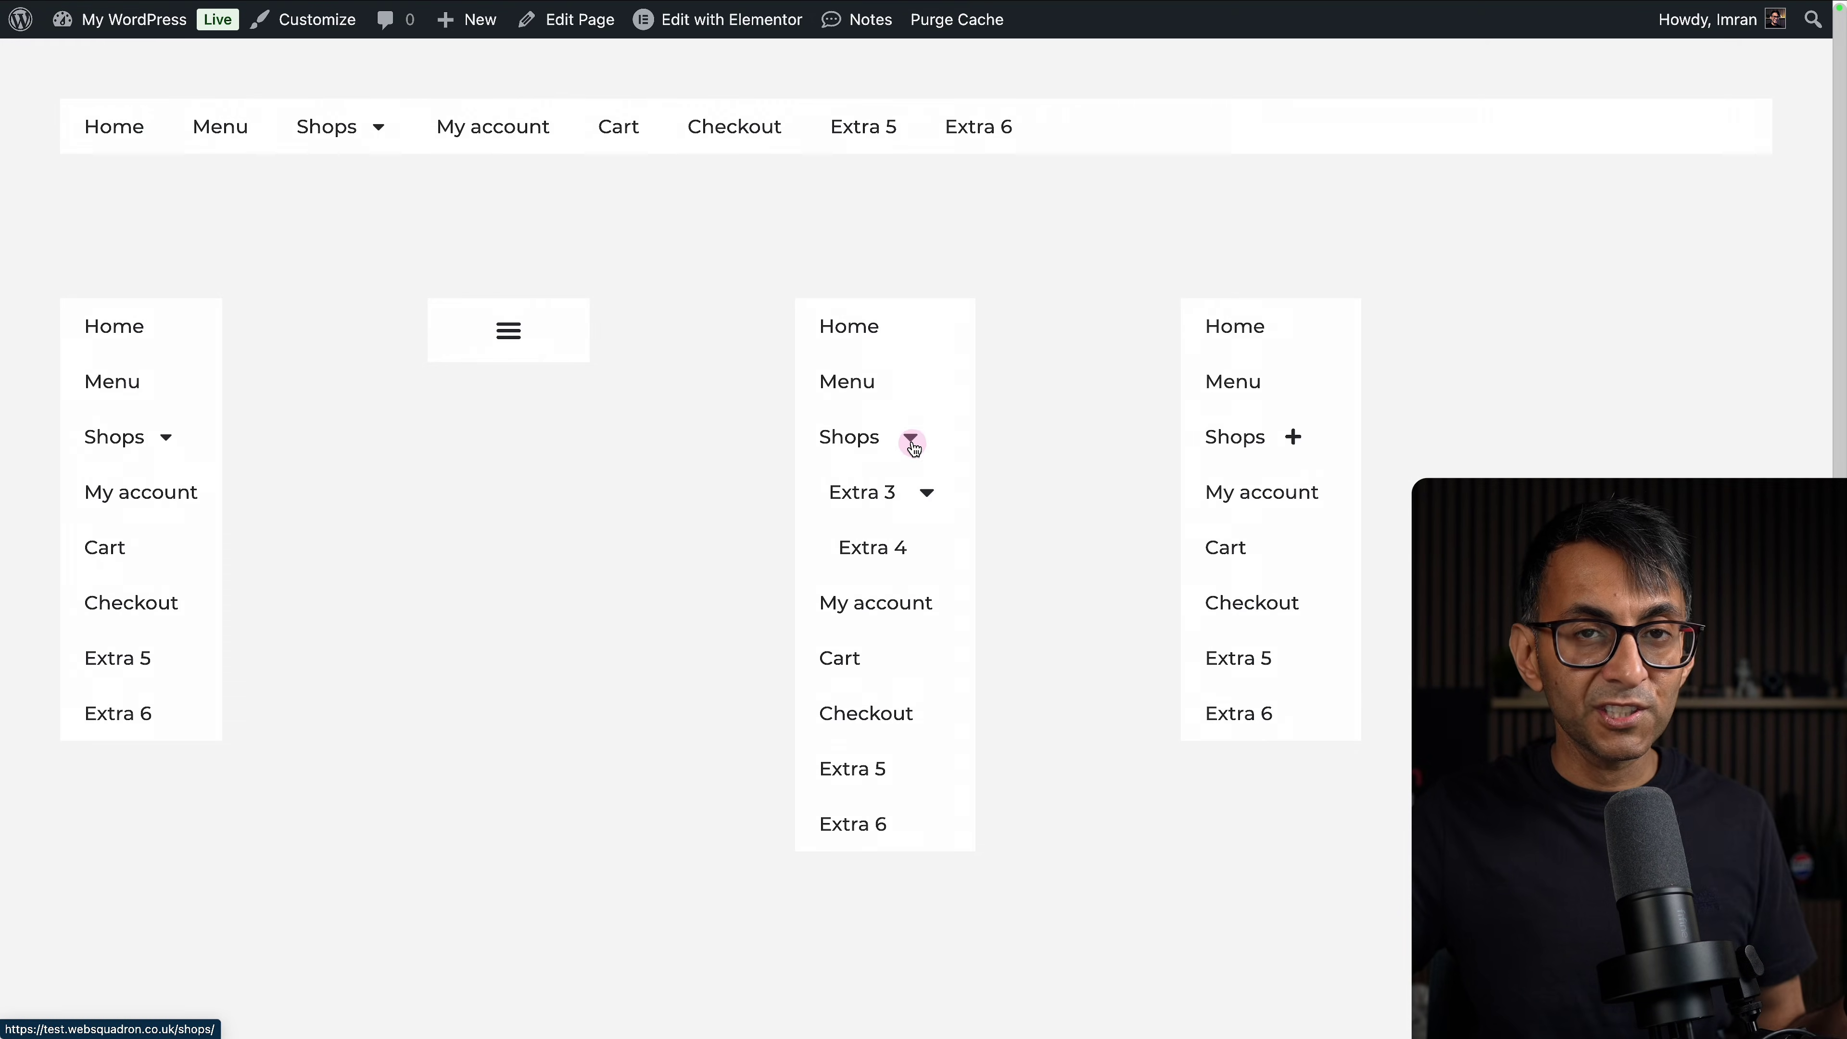
click(911, 440)
click(911, 438)
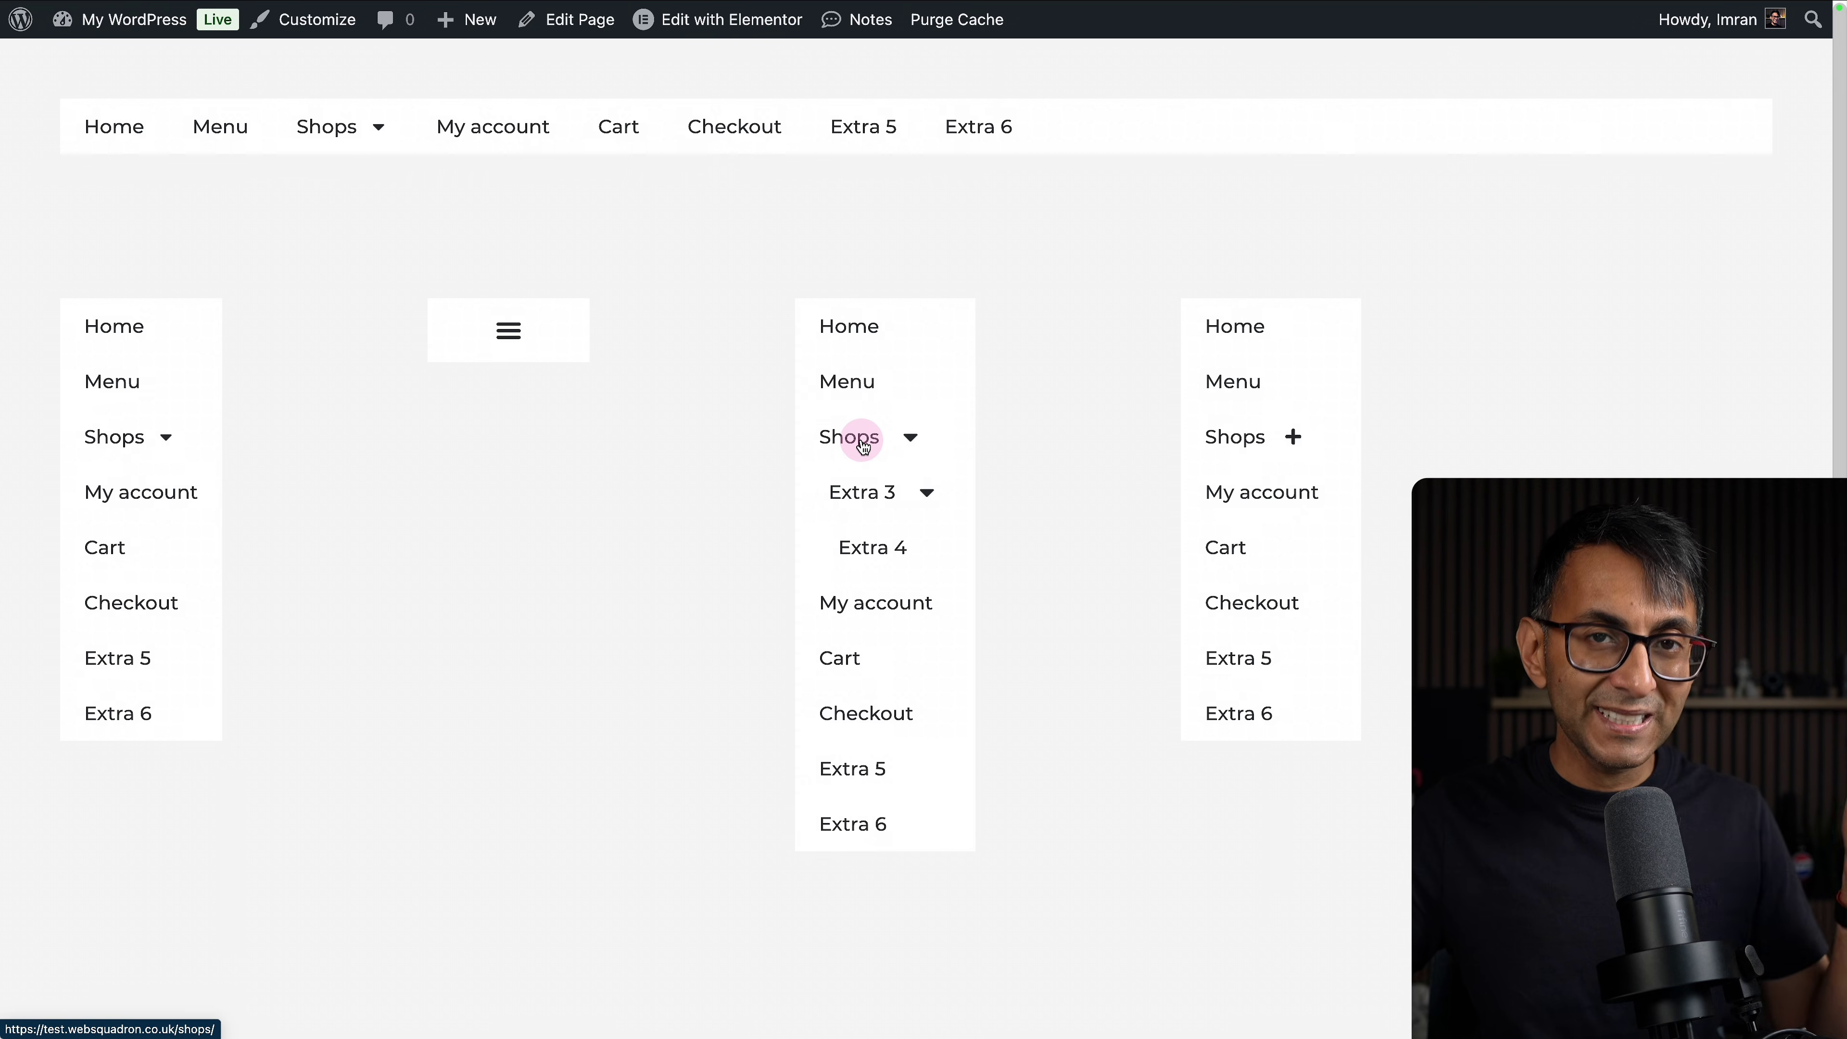
click(858, 440)
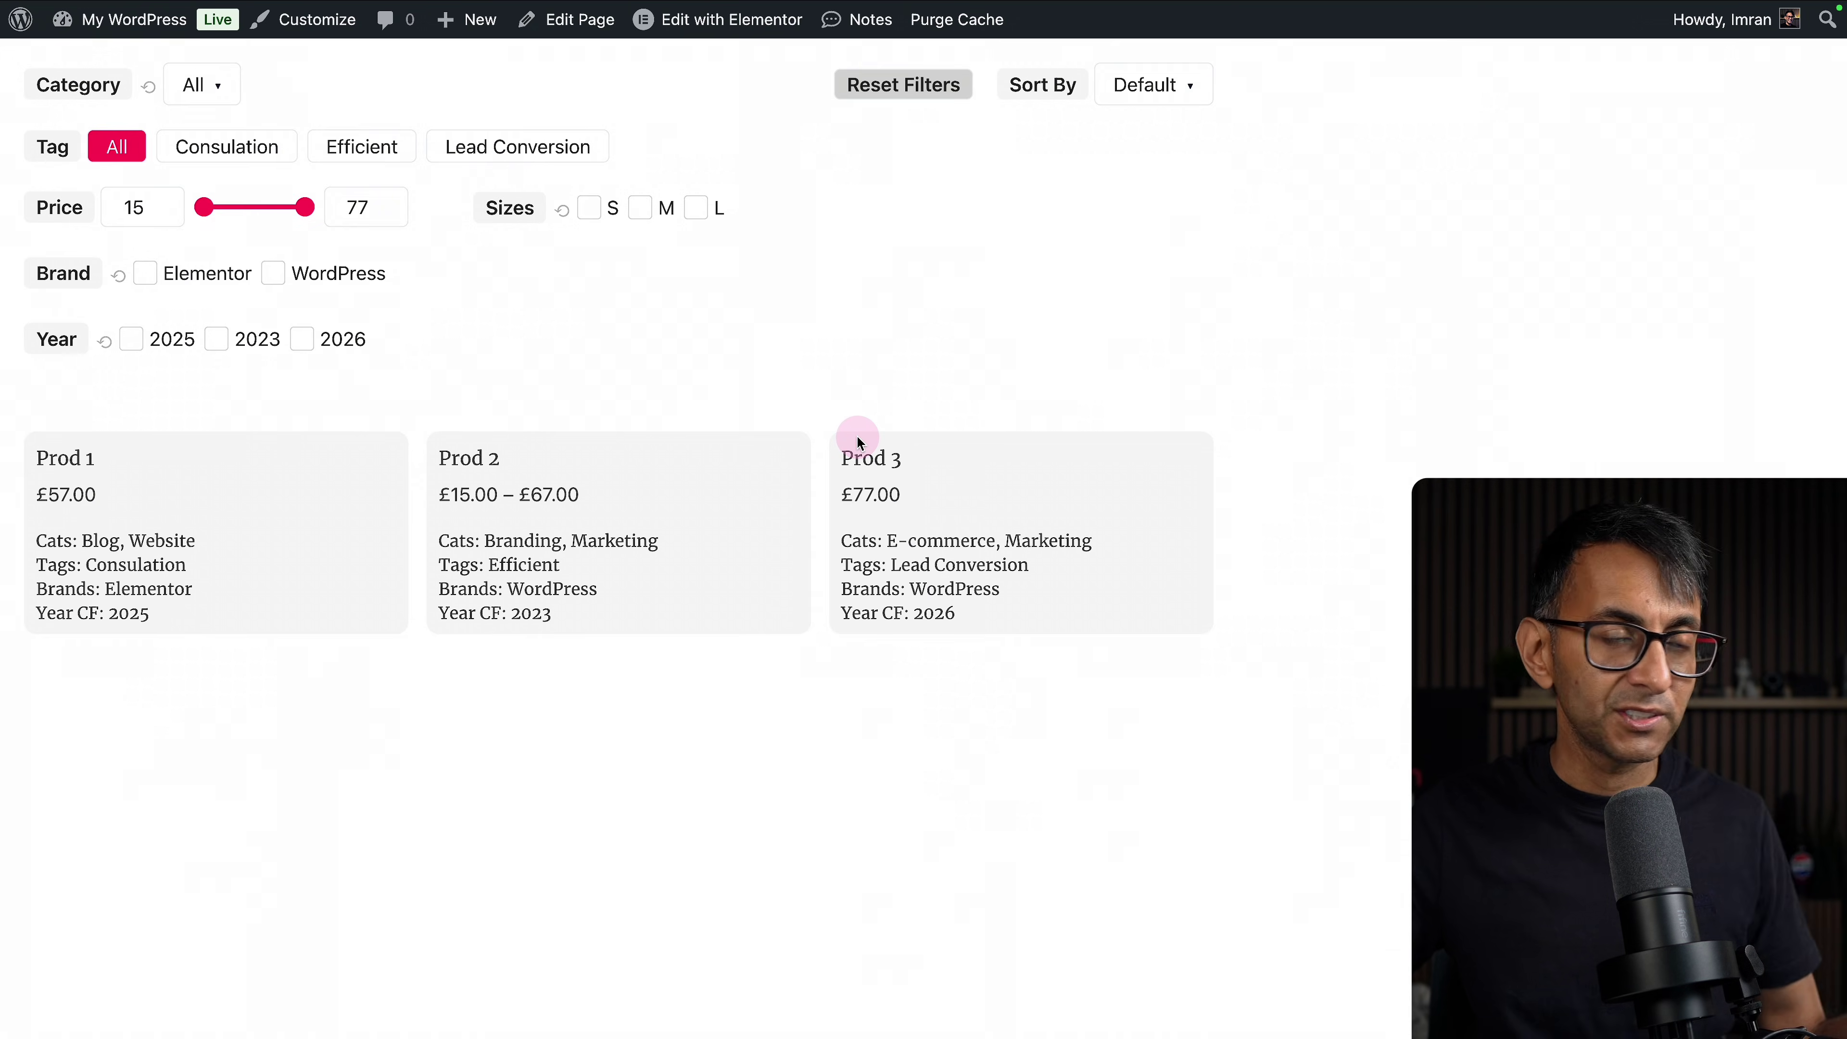
click(550, 165)
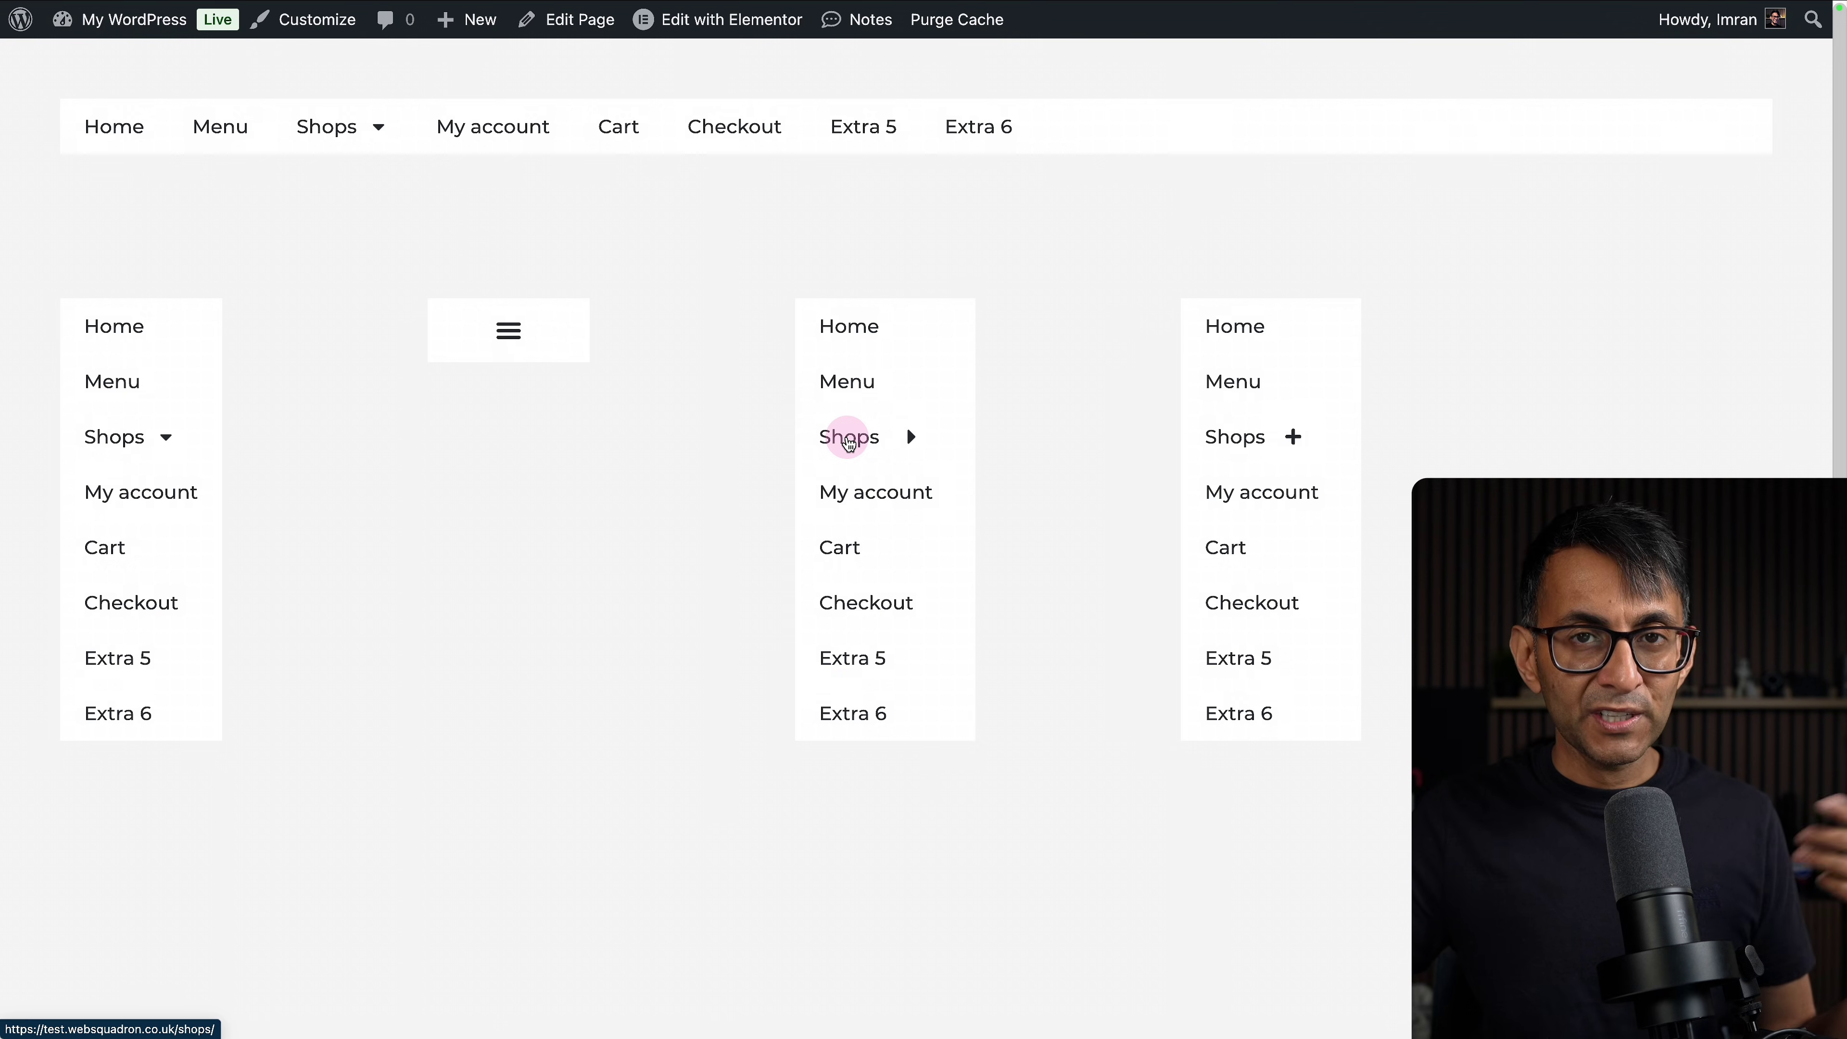
click(849, 439)
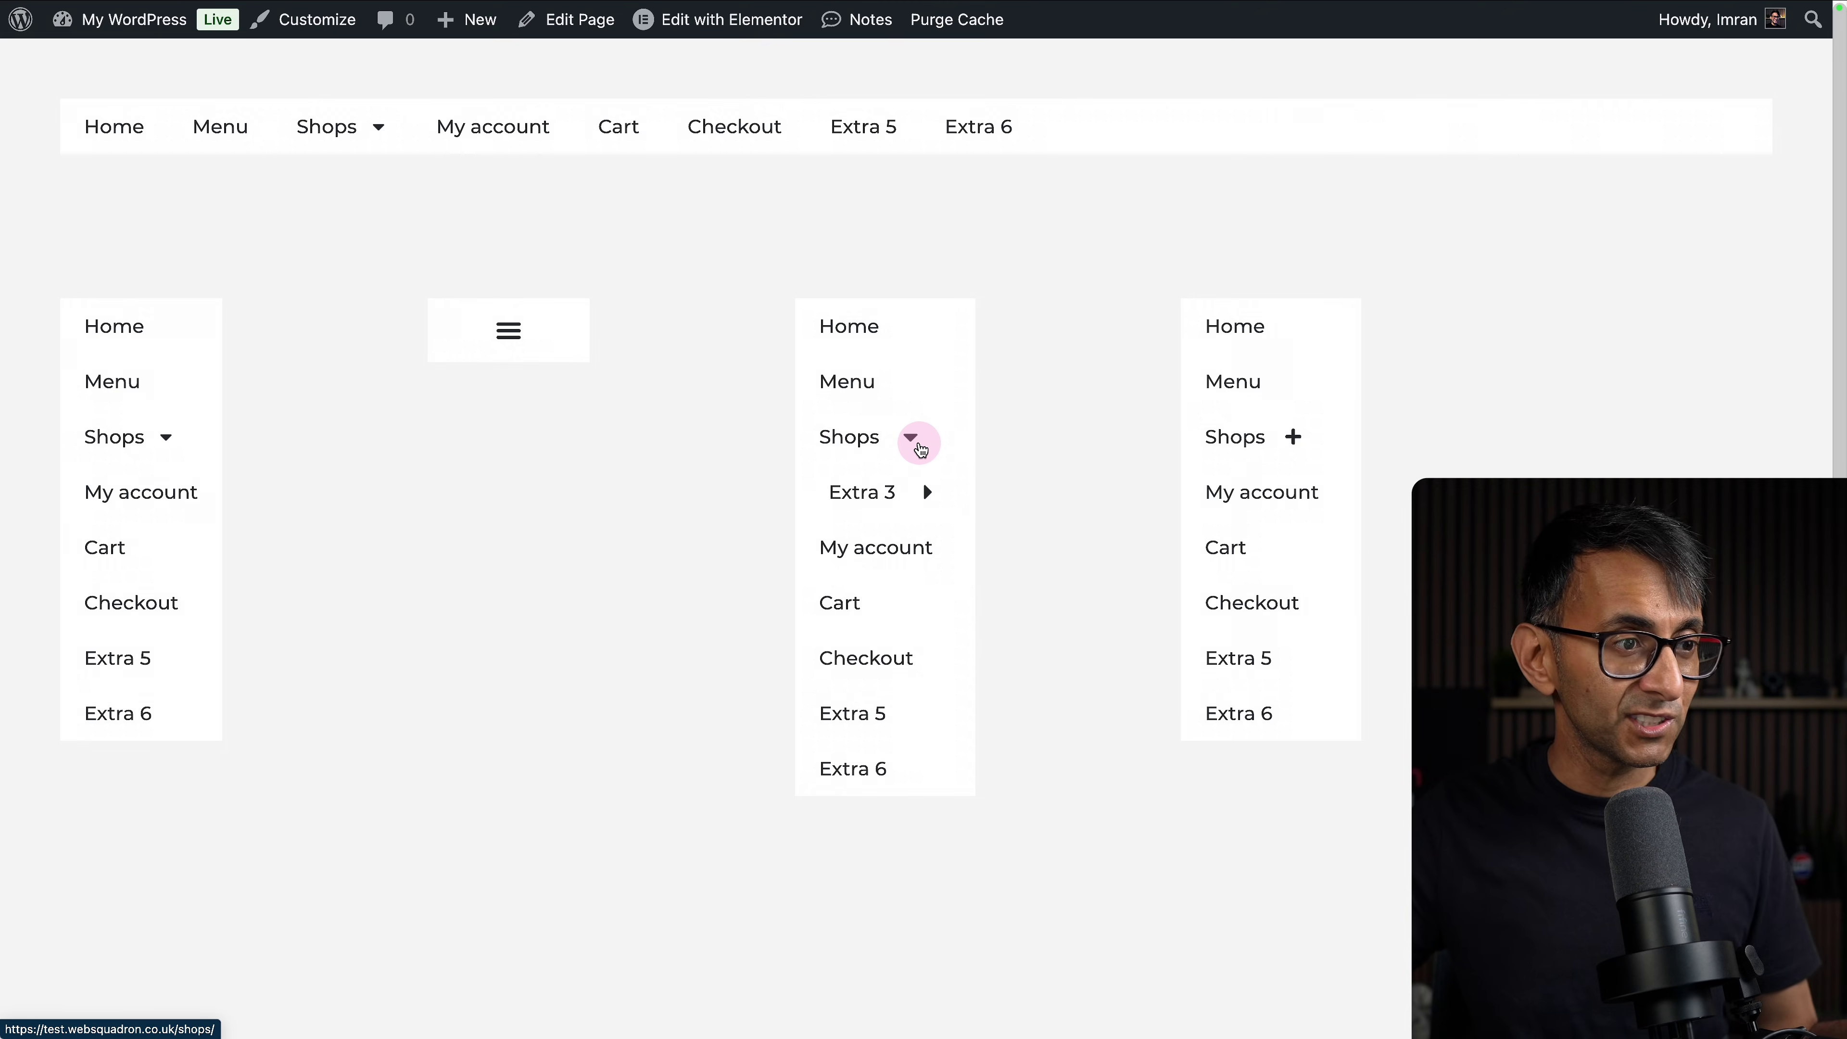
click(845, 440)
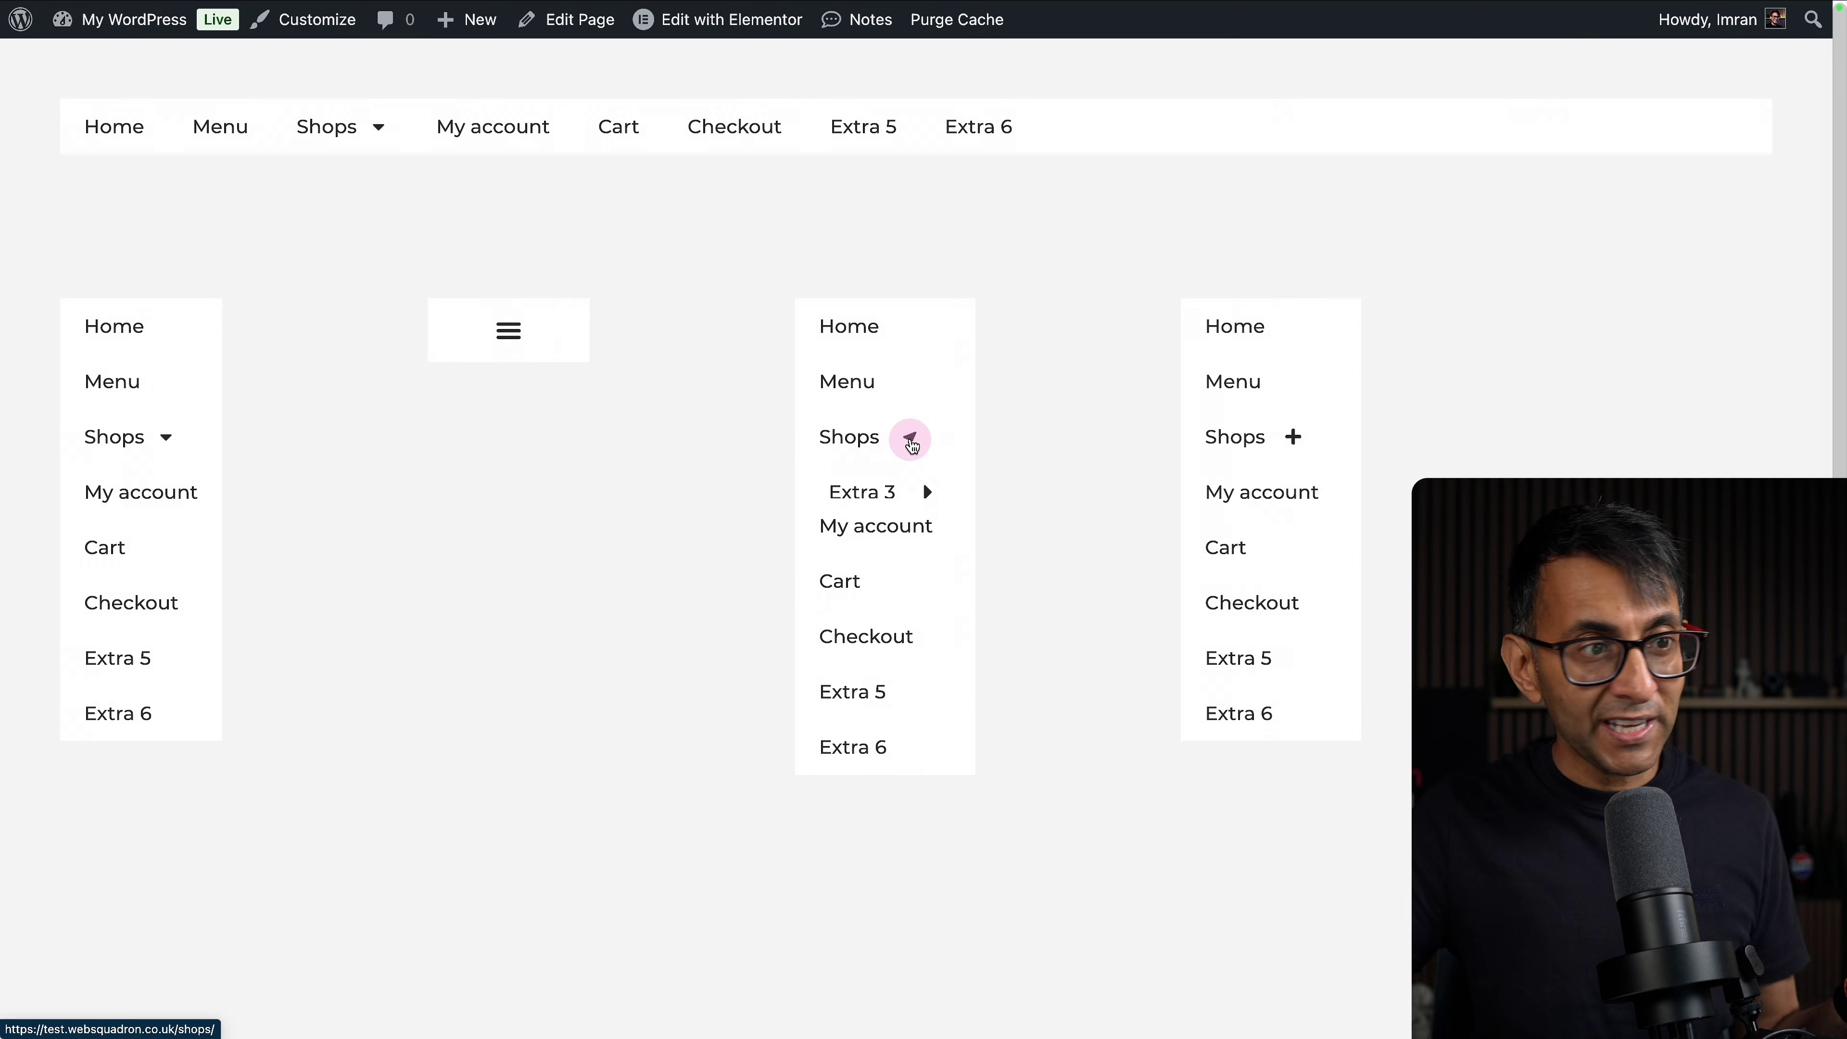
click(911, 440)
click(911, 440)
click(910, 440)
click(910, 439)
click(910, 440)
click(911, 440)
click(910, 440)
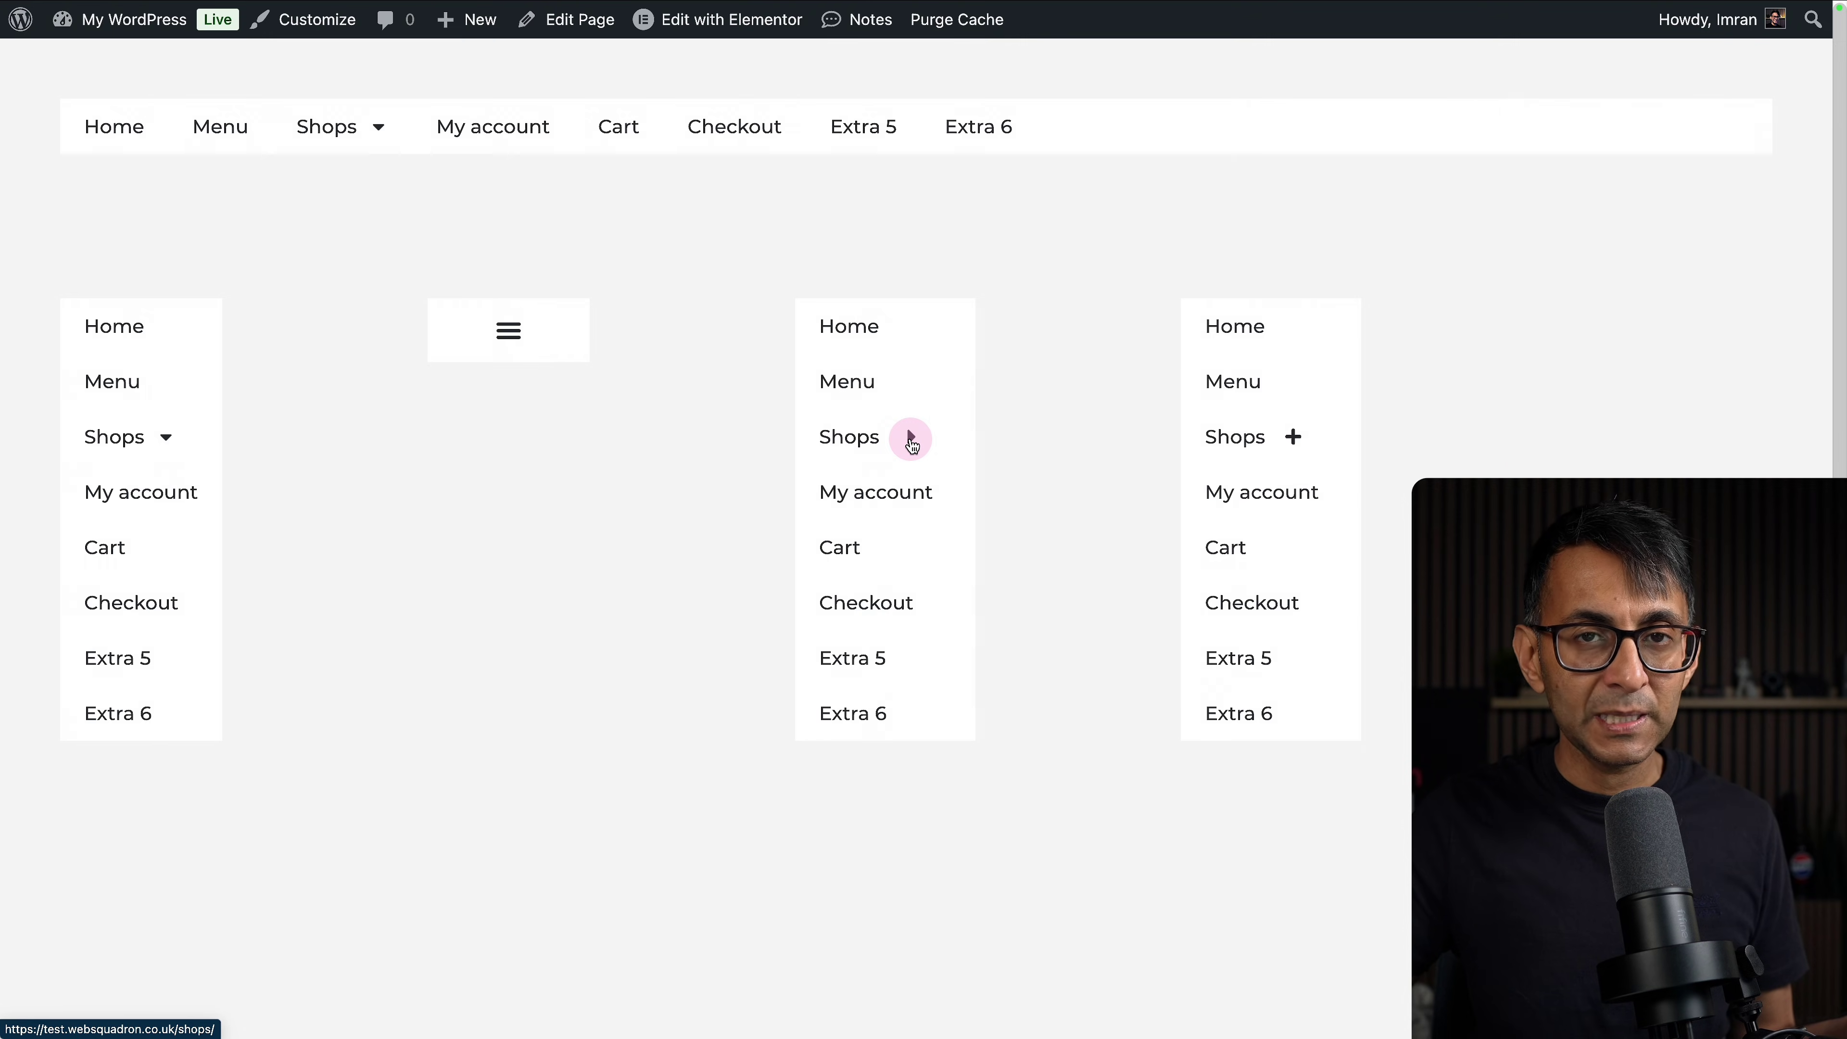
- Test the first menu's Shops flyout, the hamburger list, and the third menu's Shops and Extra 3 arrows
click(169, 446)
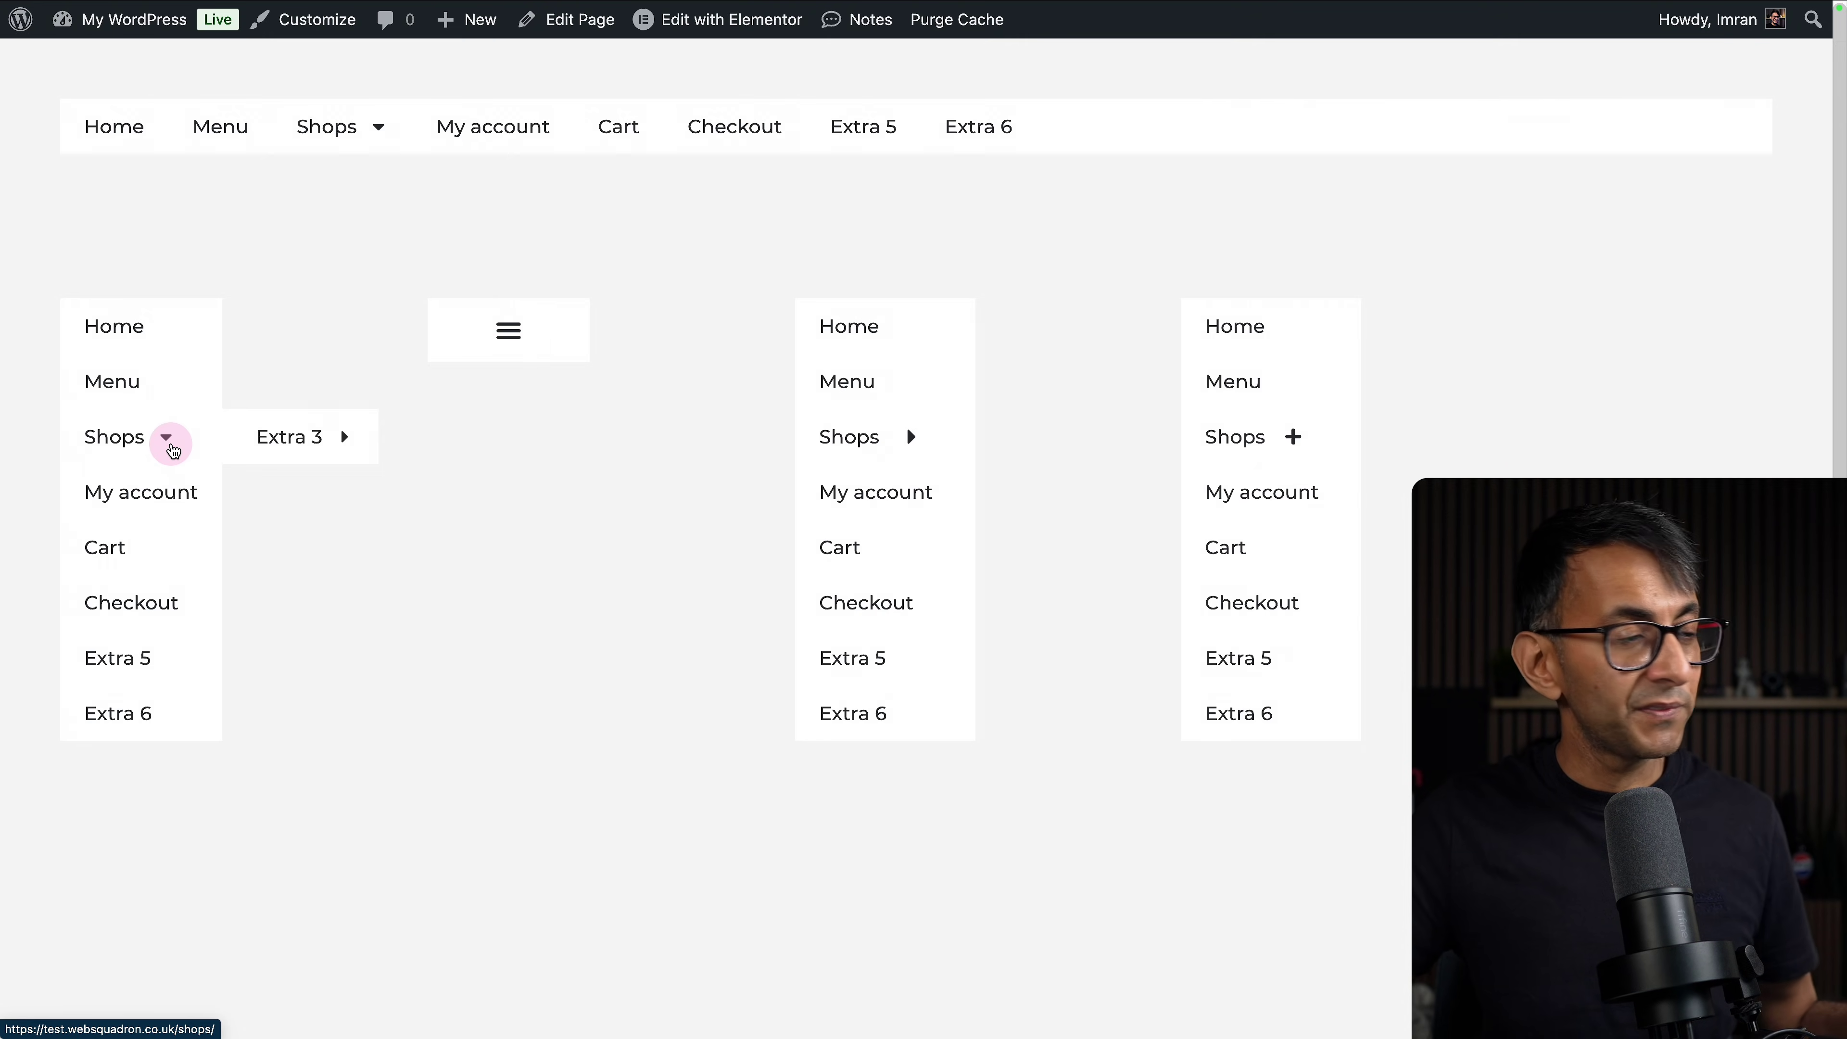
click(508, 343)
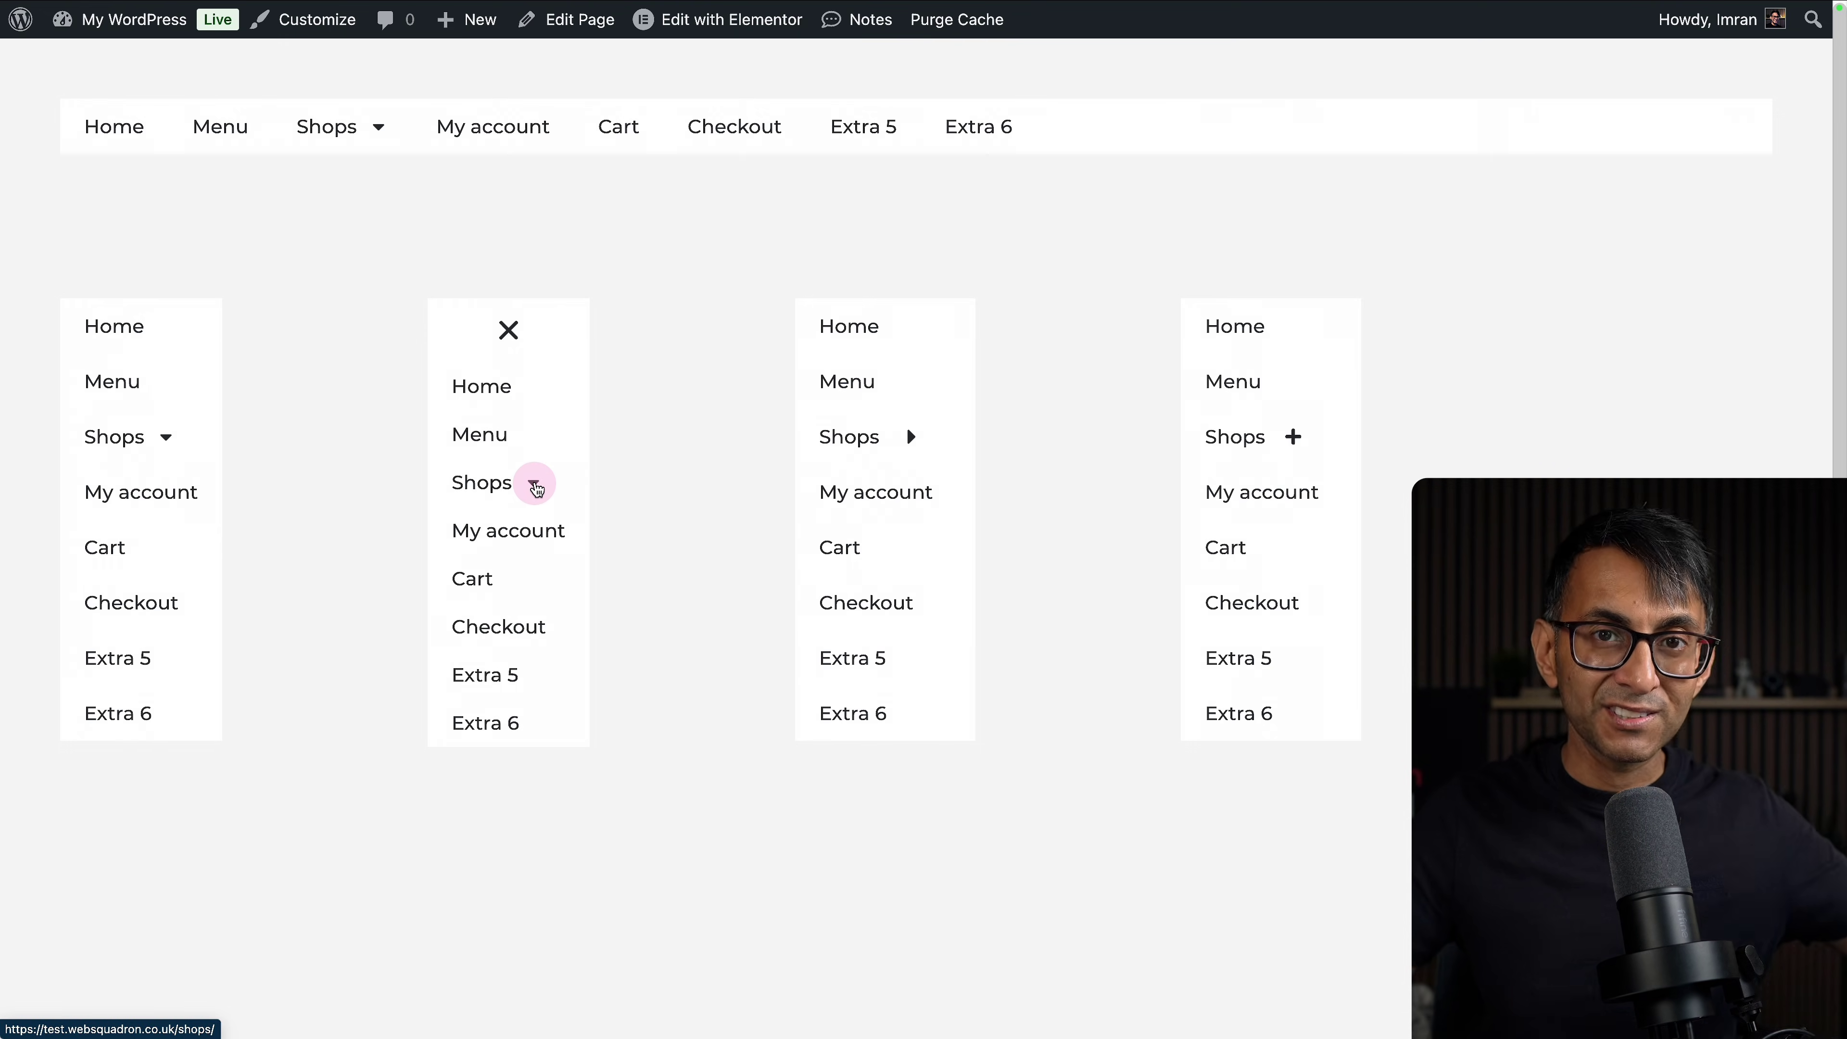
click(909, 438)
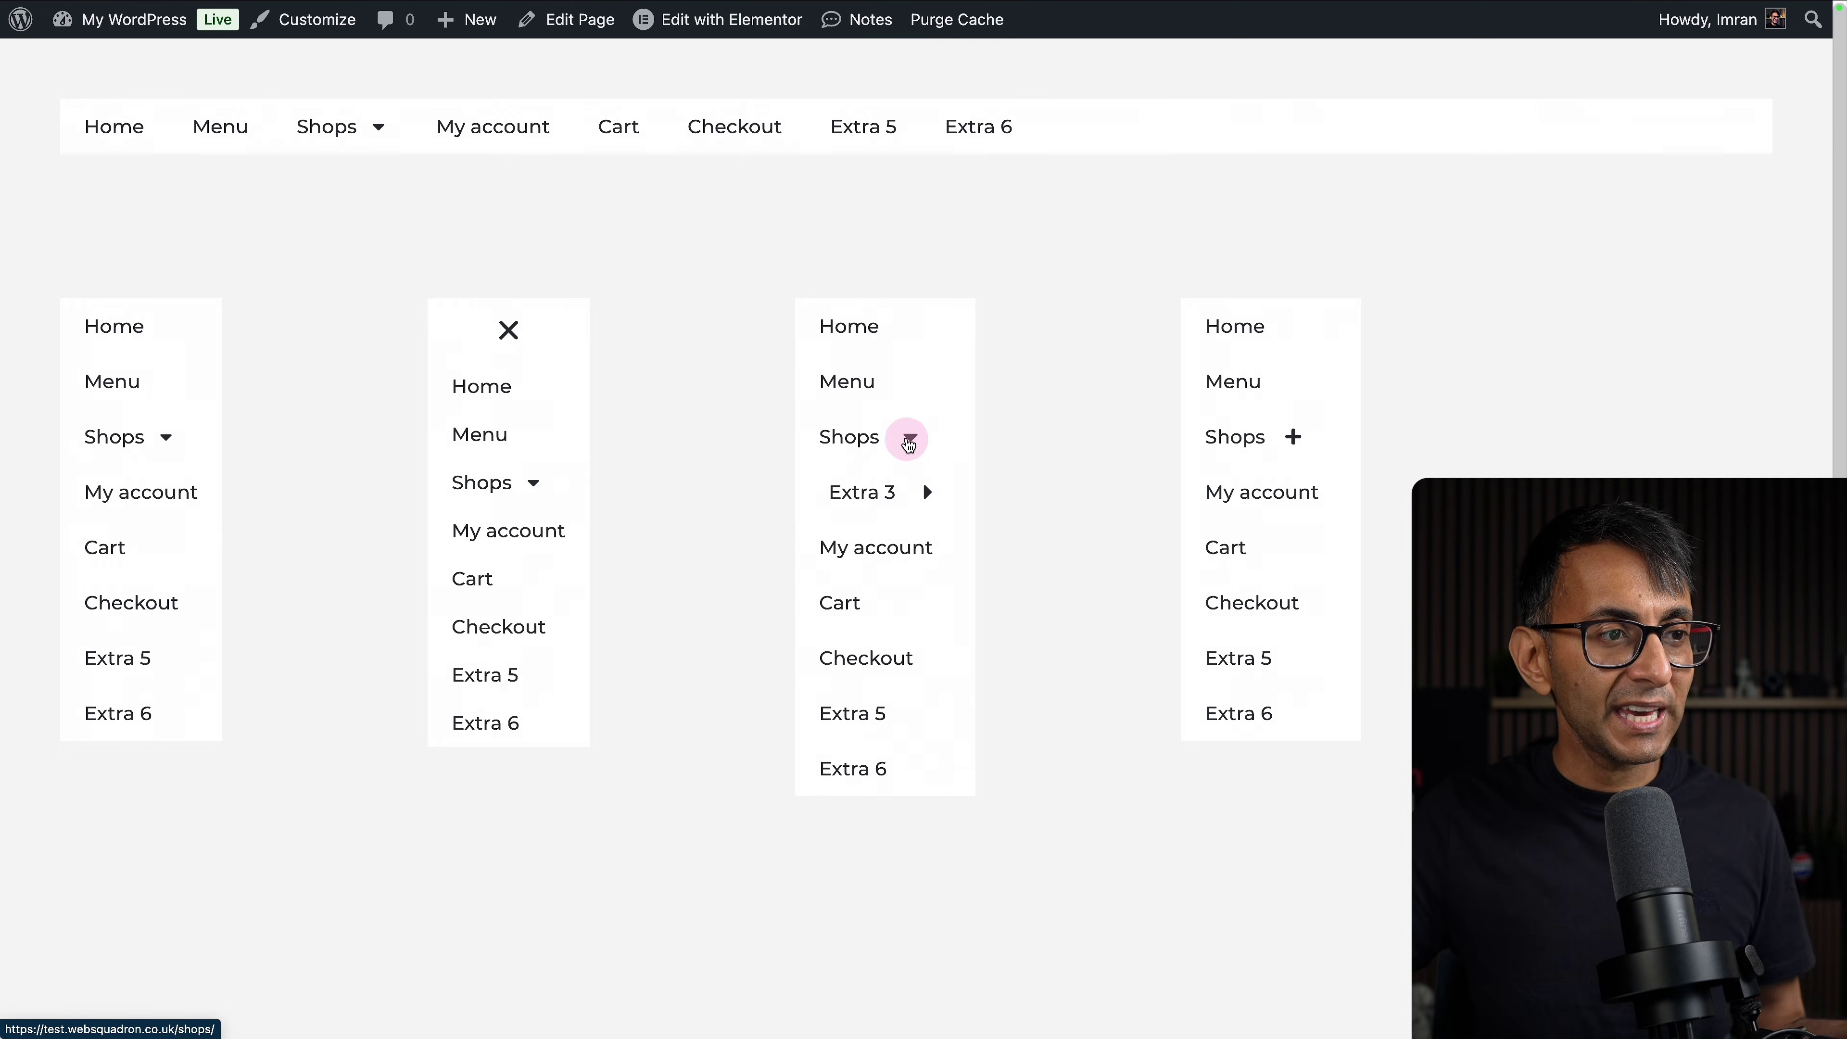
click(928, 492)
click(929, 493)
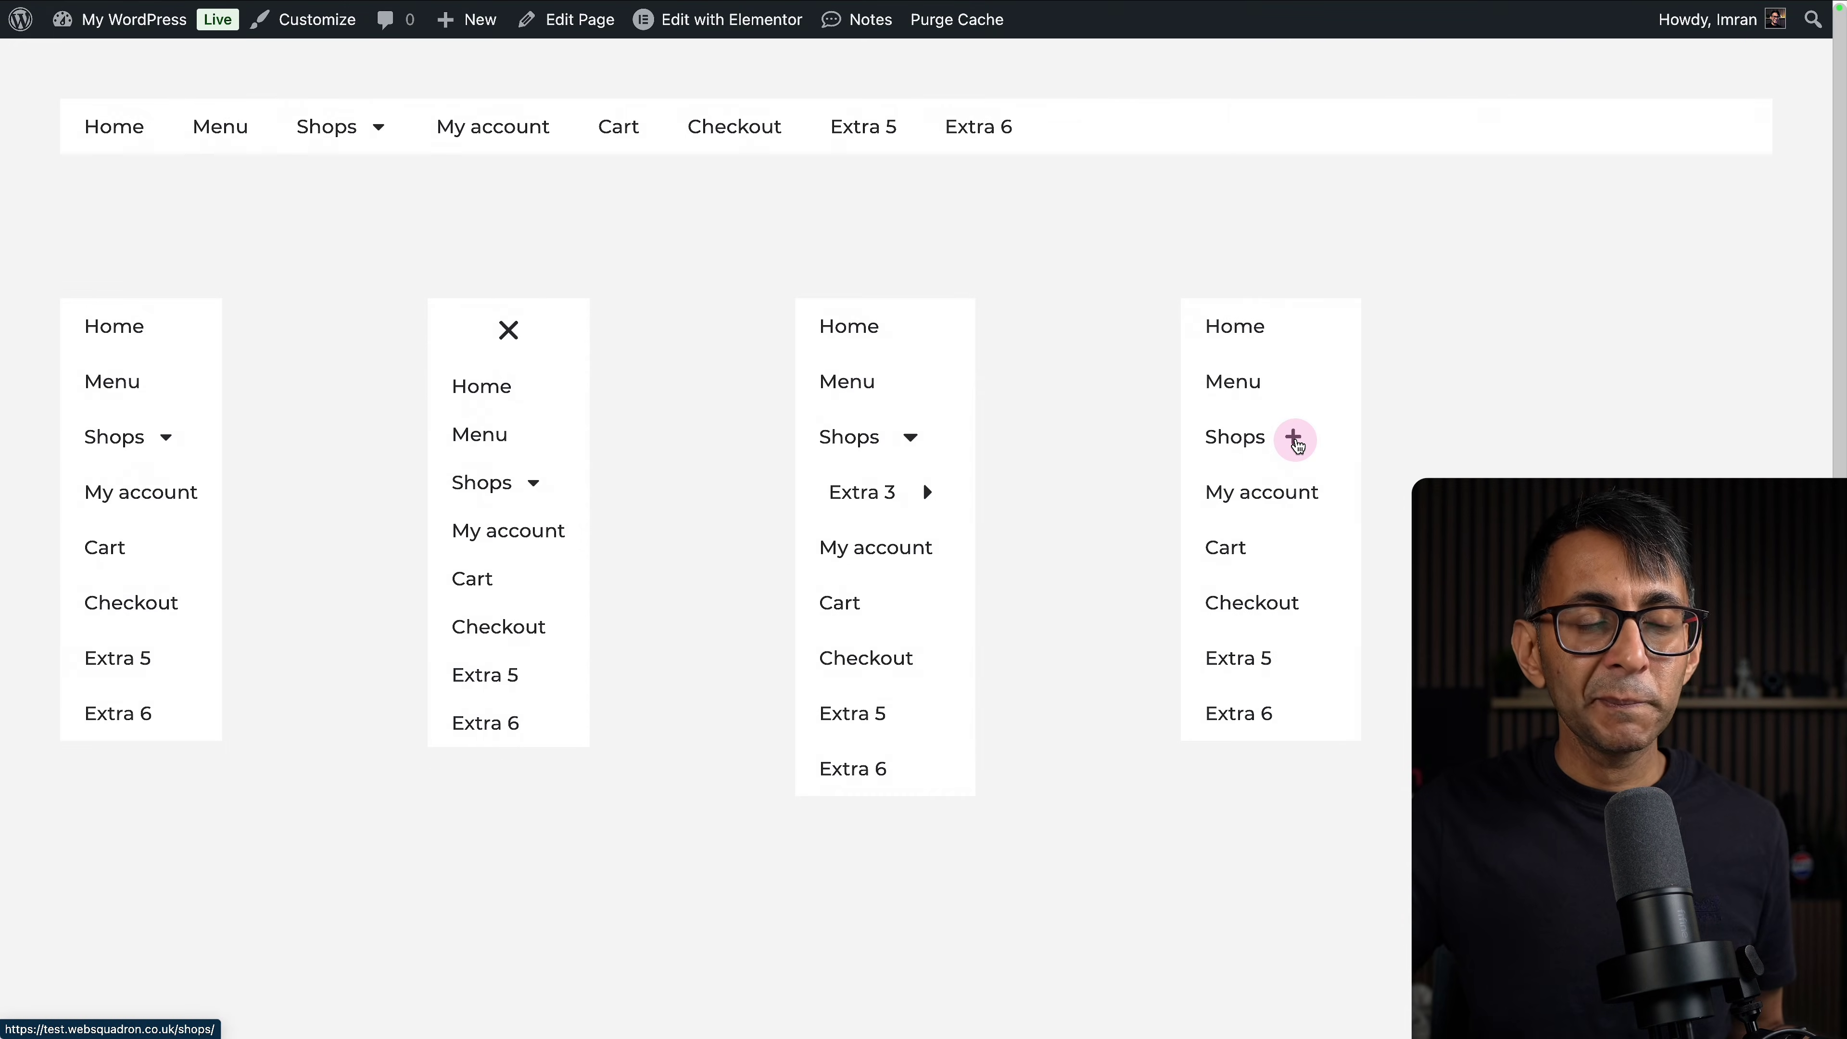
- Toggle the fourth menu's Shops and Extra 3 plus icons, ending with Shops expanded
click(1292, 437)
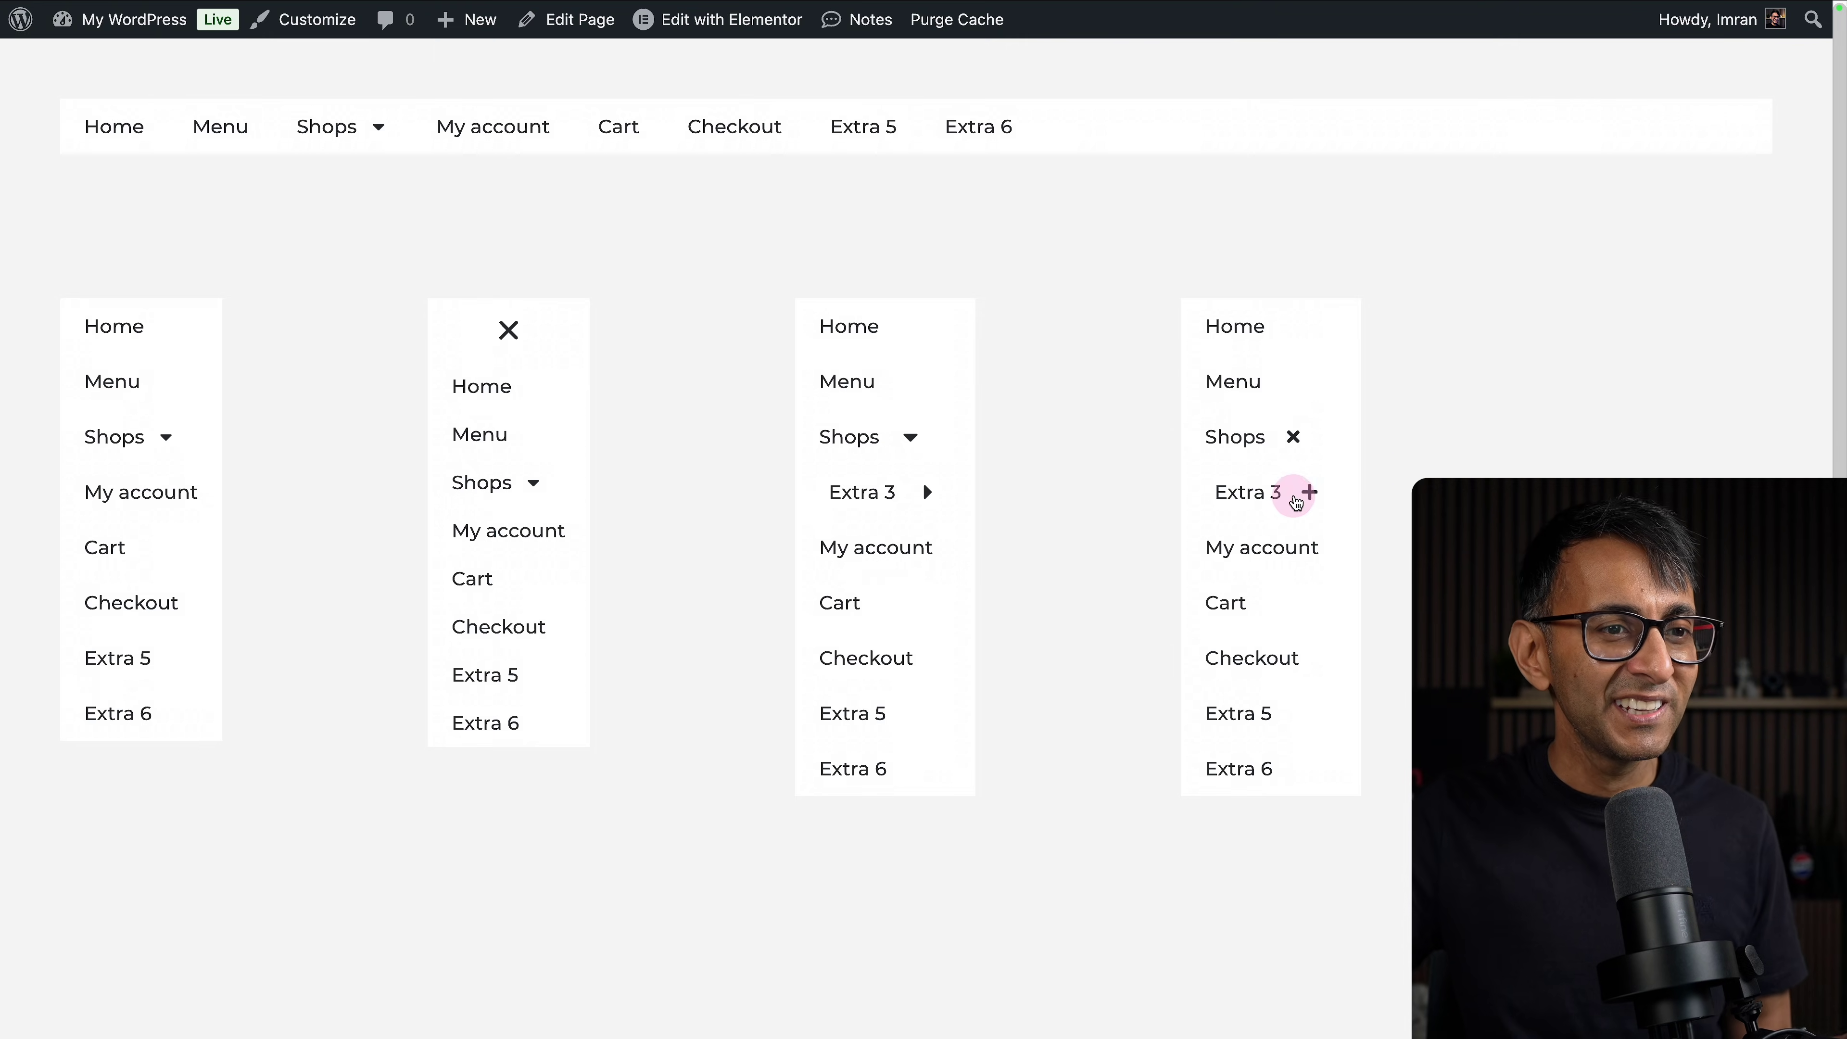
click(1309, 492)
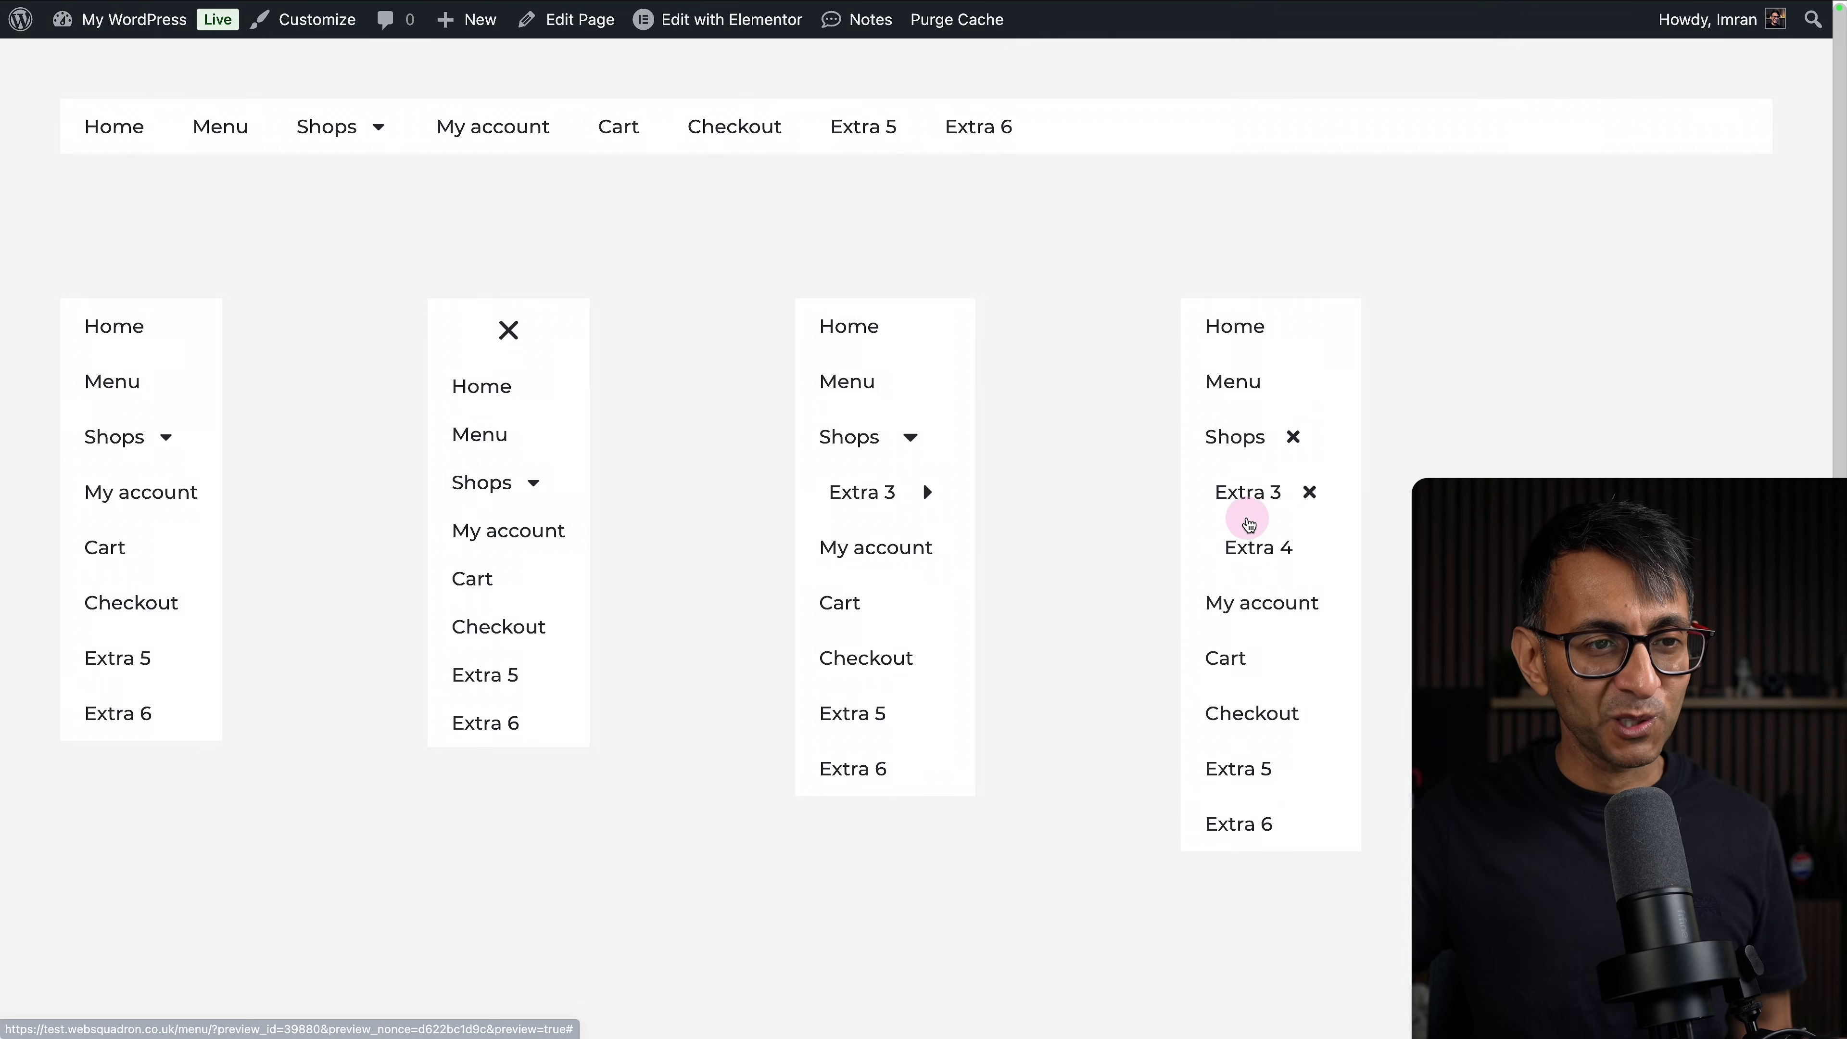
click(1309, 492)
click(1292, 437)
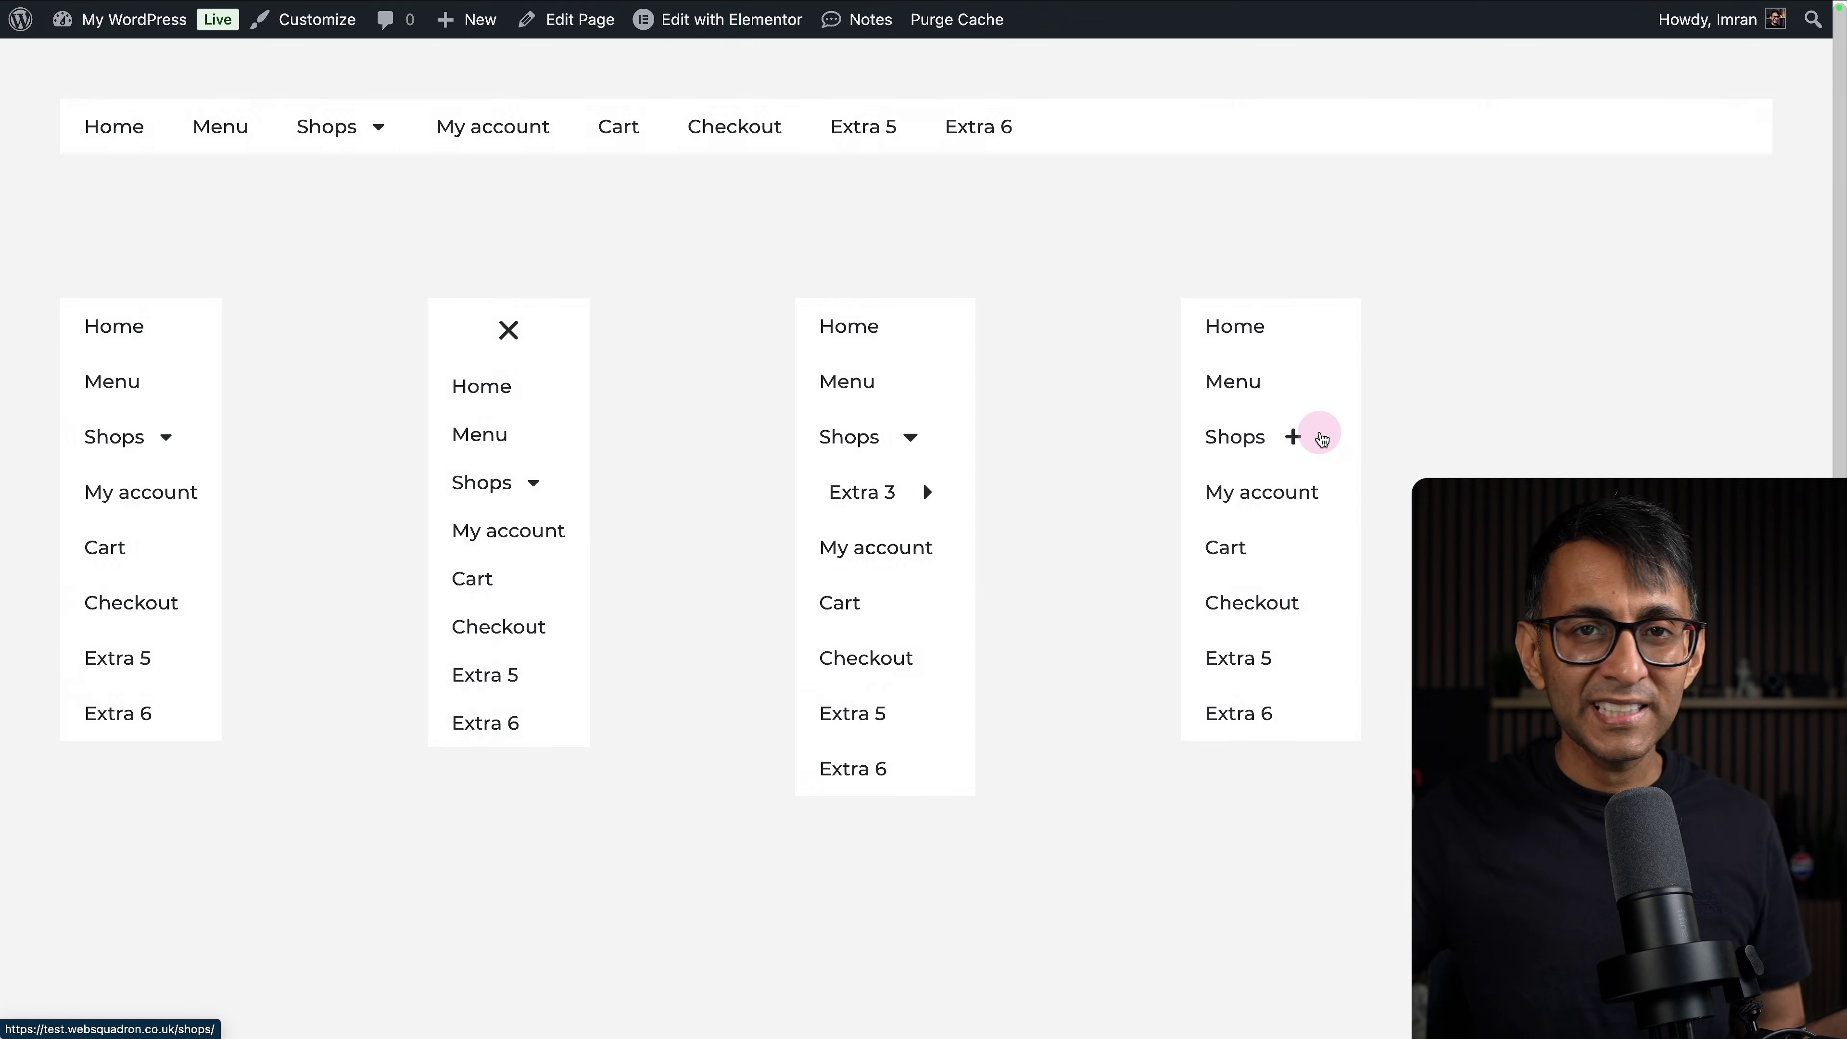
click(1292, 437)
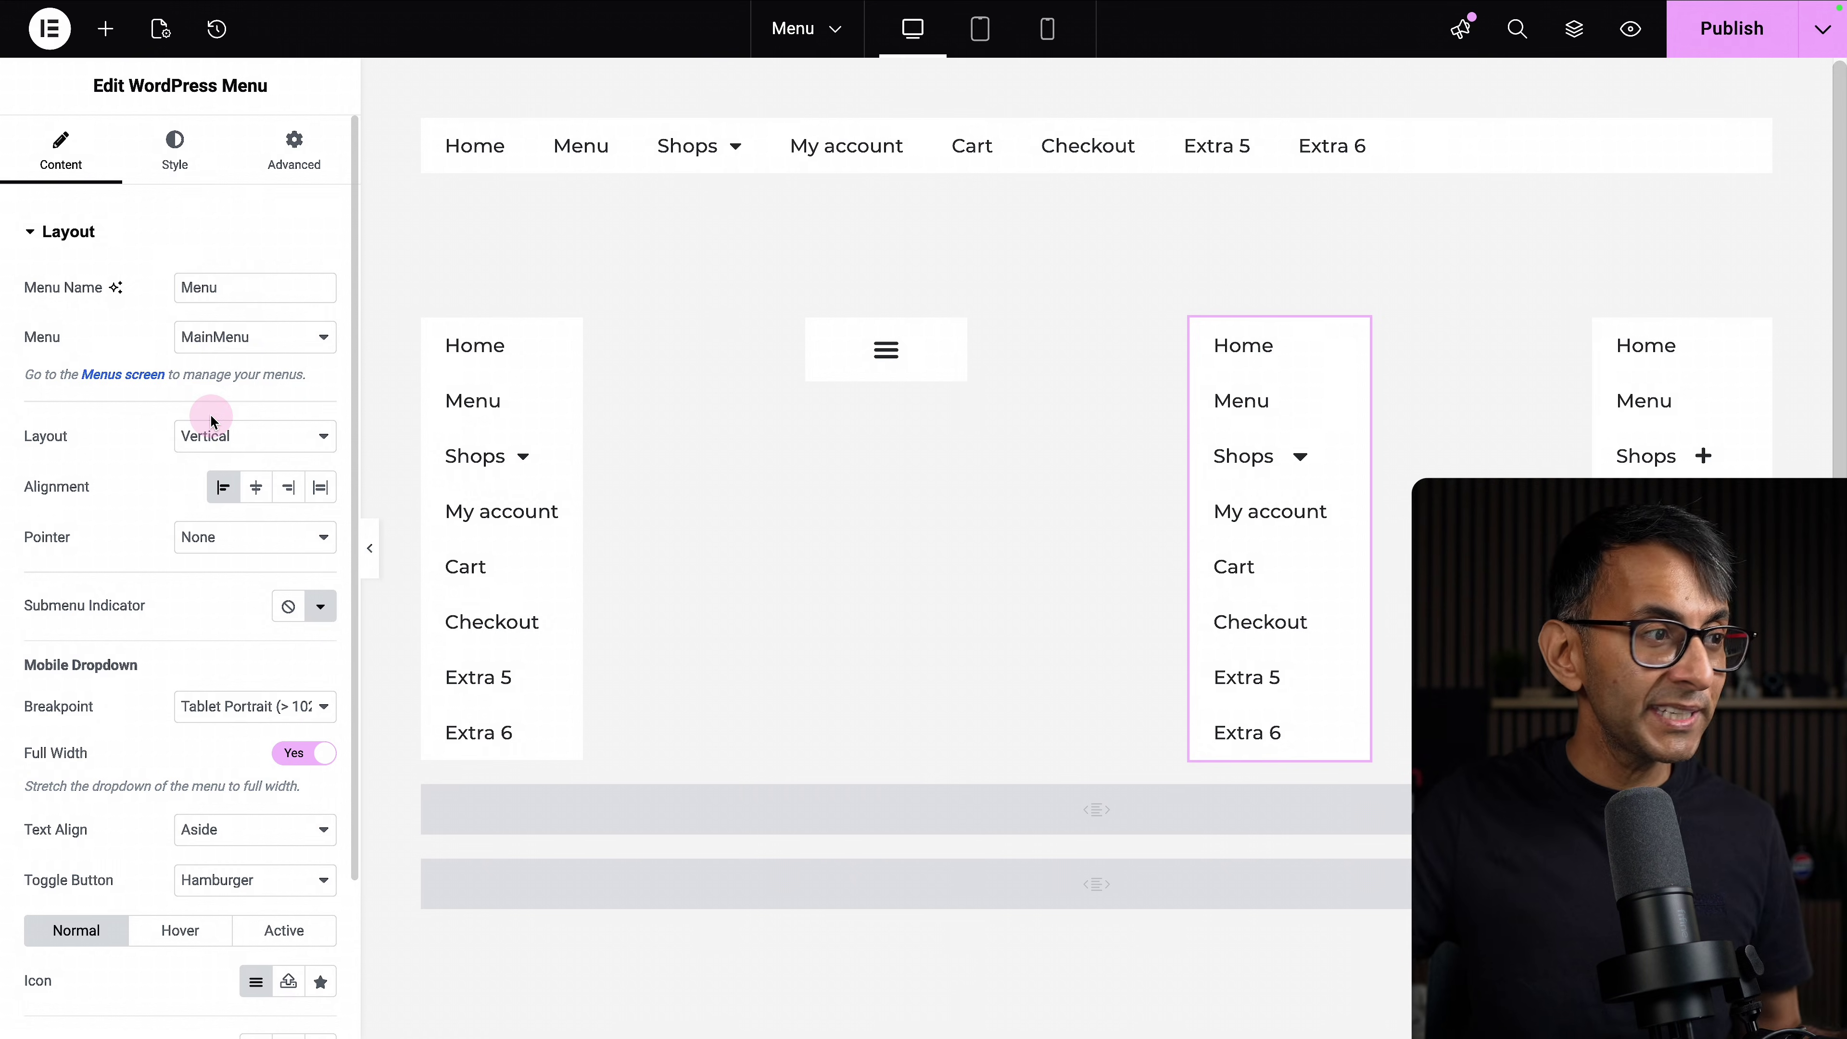
- Point at the third vertical WordPress Menu widget in the Elementor editor
mouse_move(516, 458)
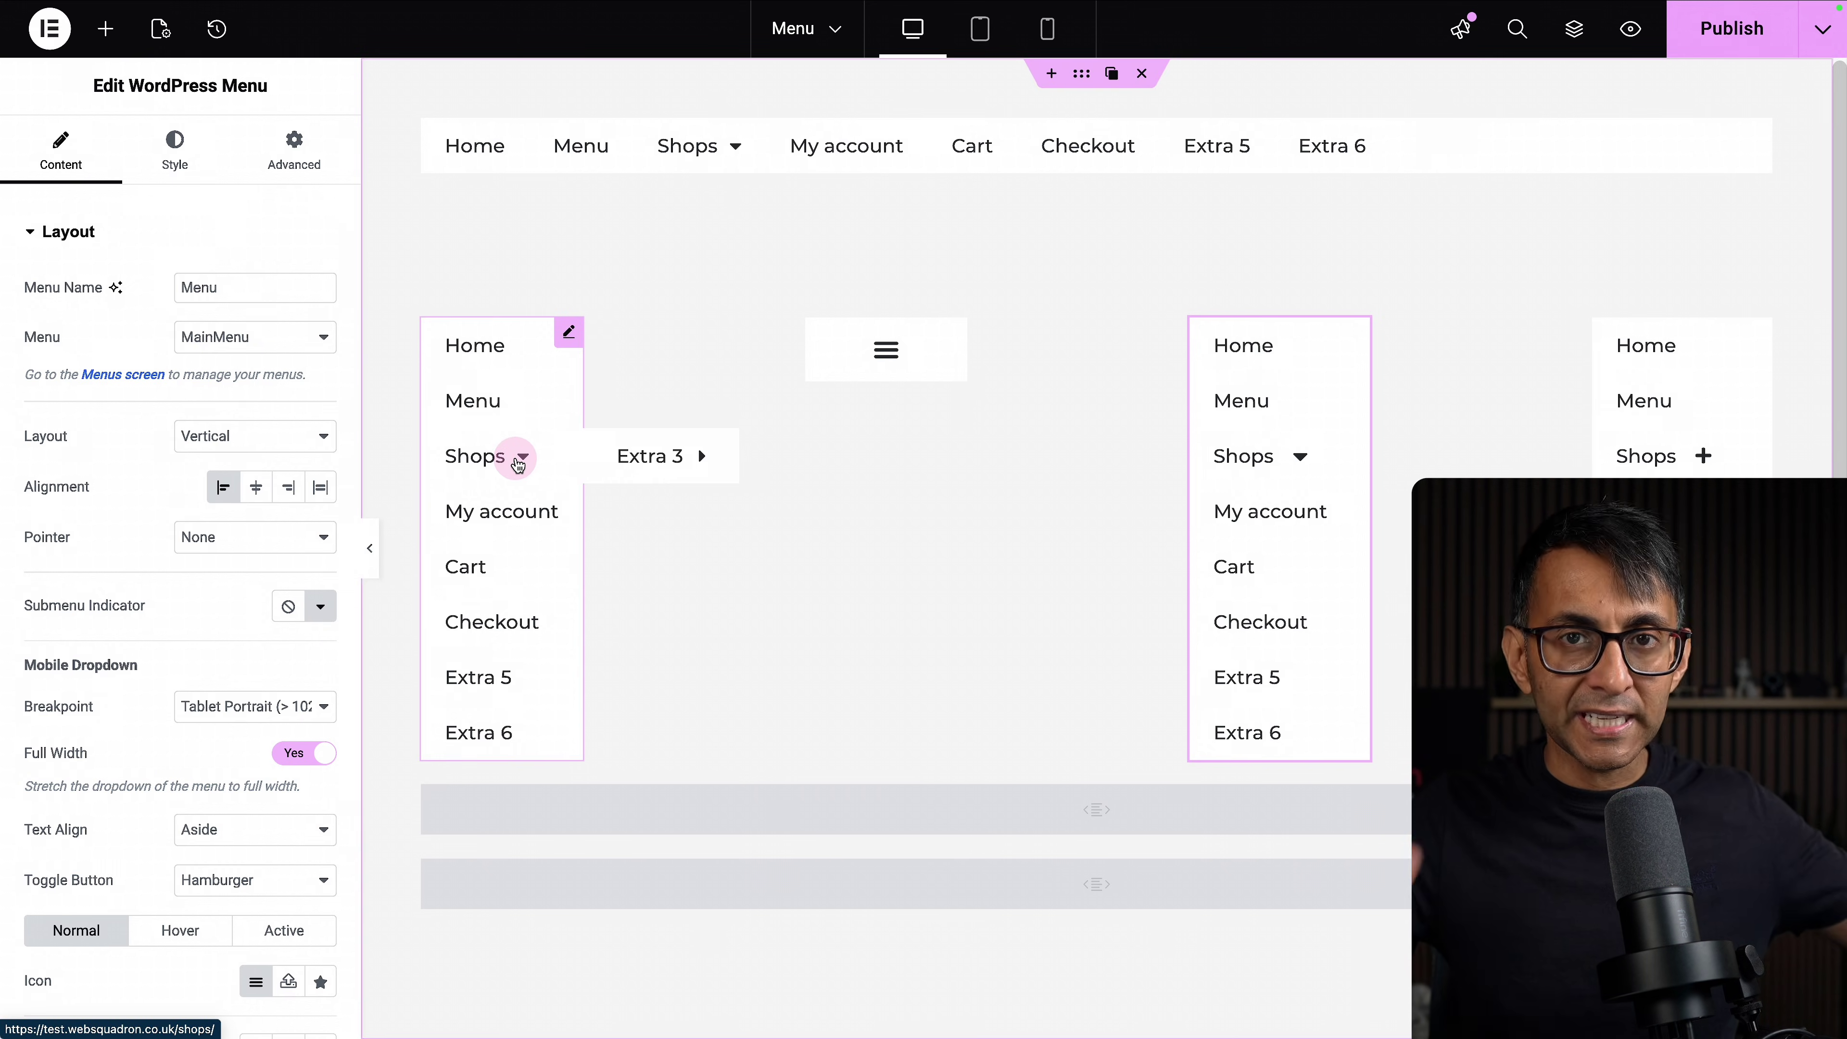
- In the Advanced tab, expand Custom CSS and review the hidden-submenu and arrow-rotation rules
click(293, 146)
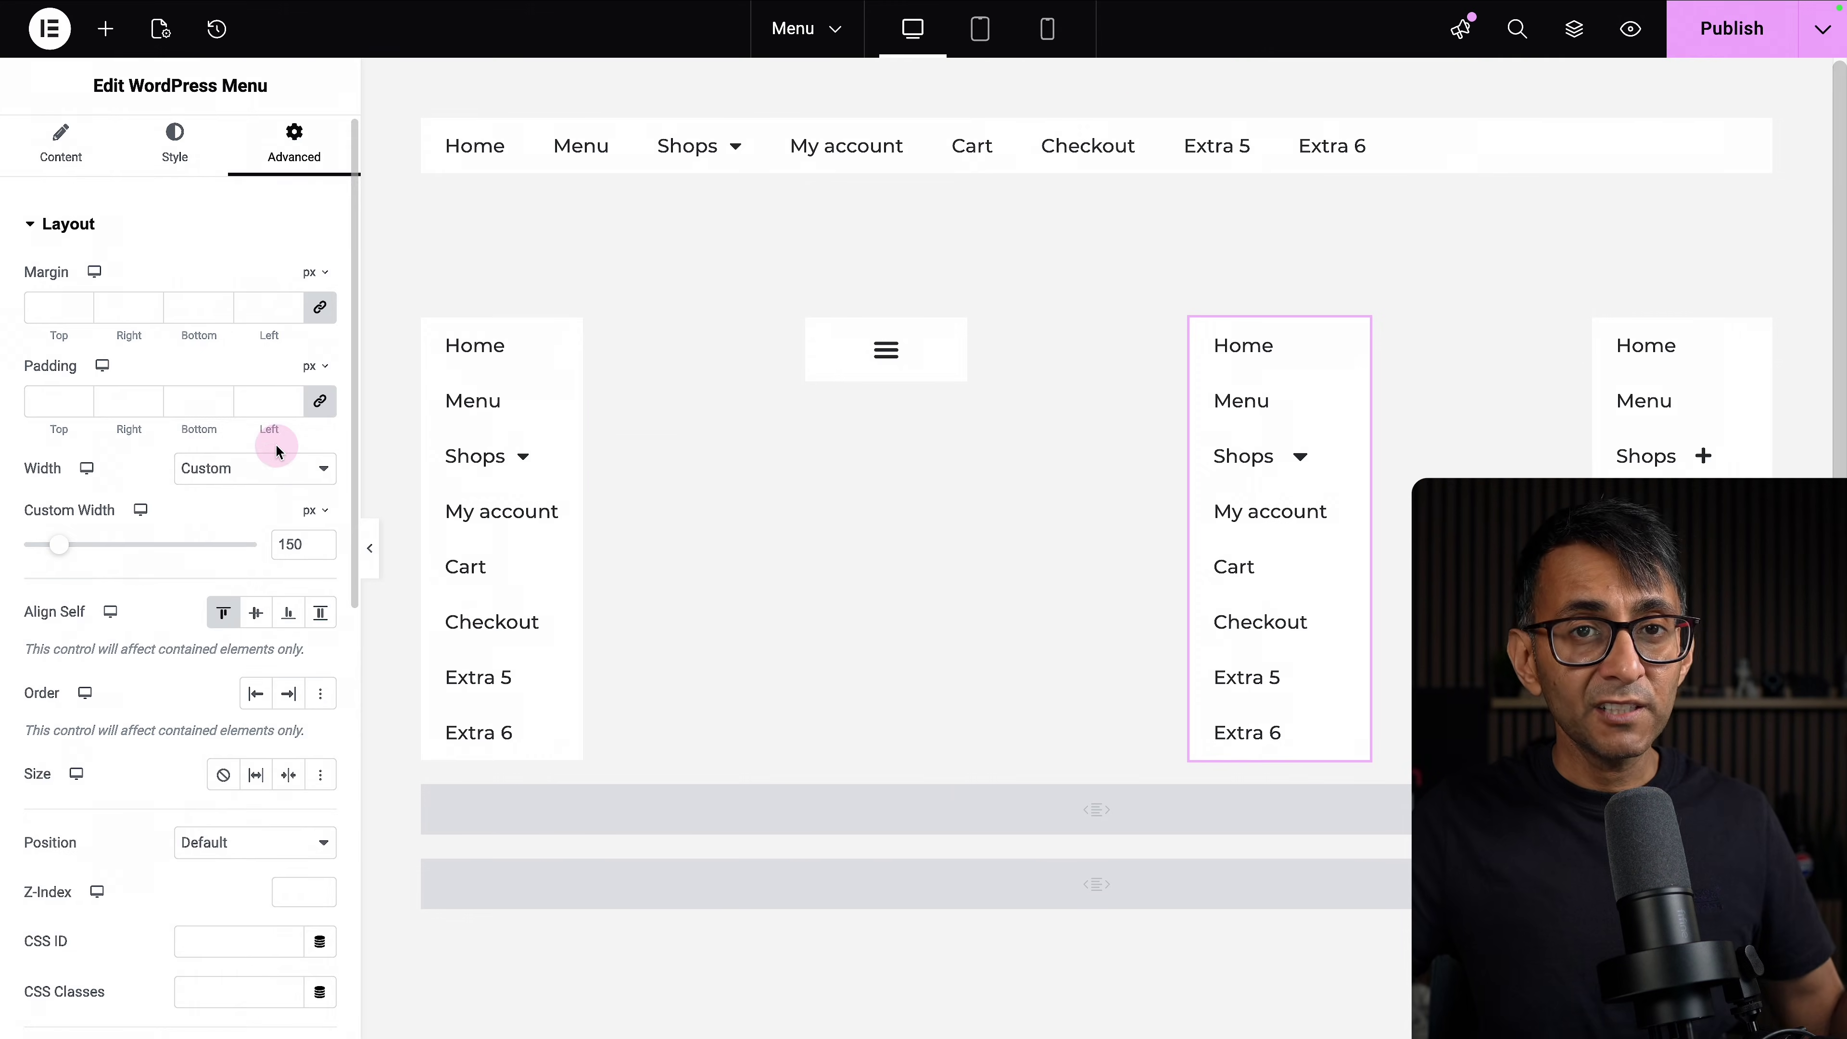
scroll(272, 466, down, 5)
click(202, 870)
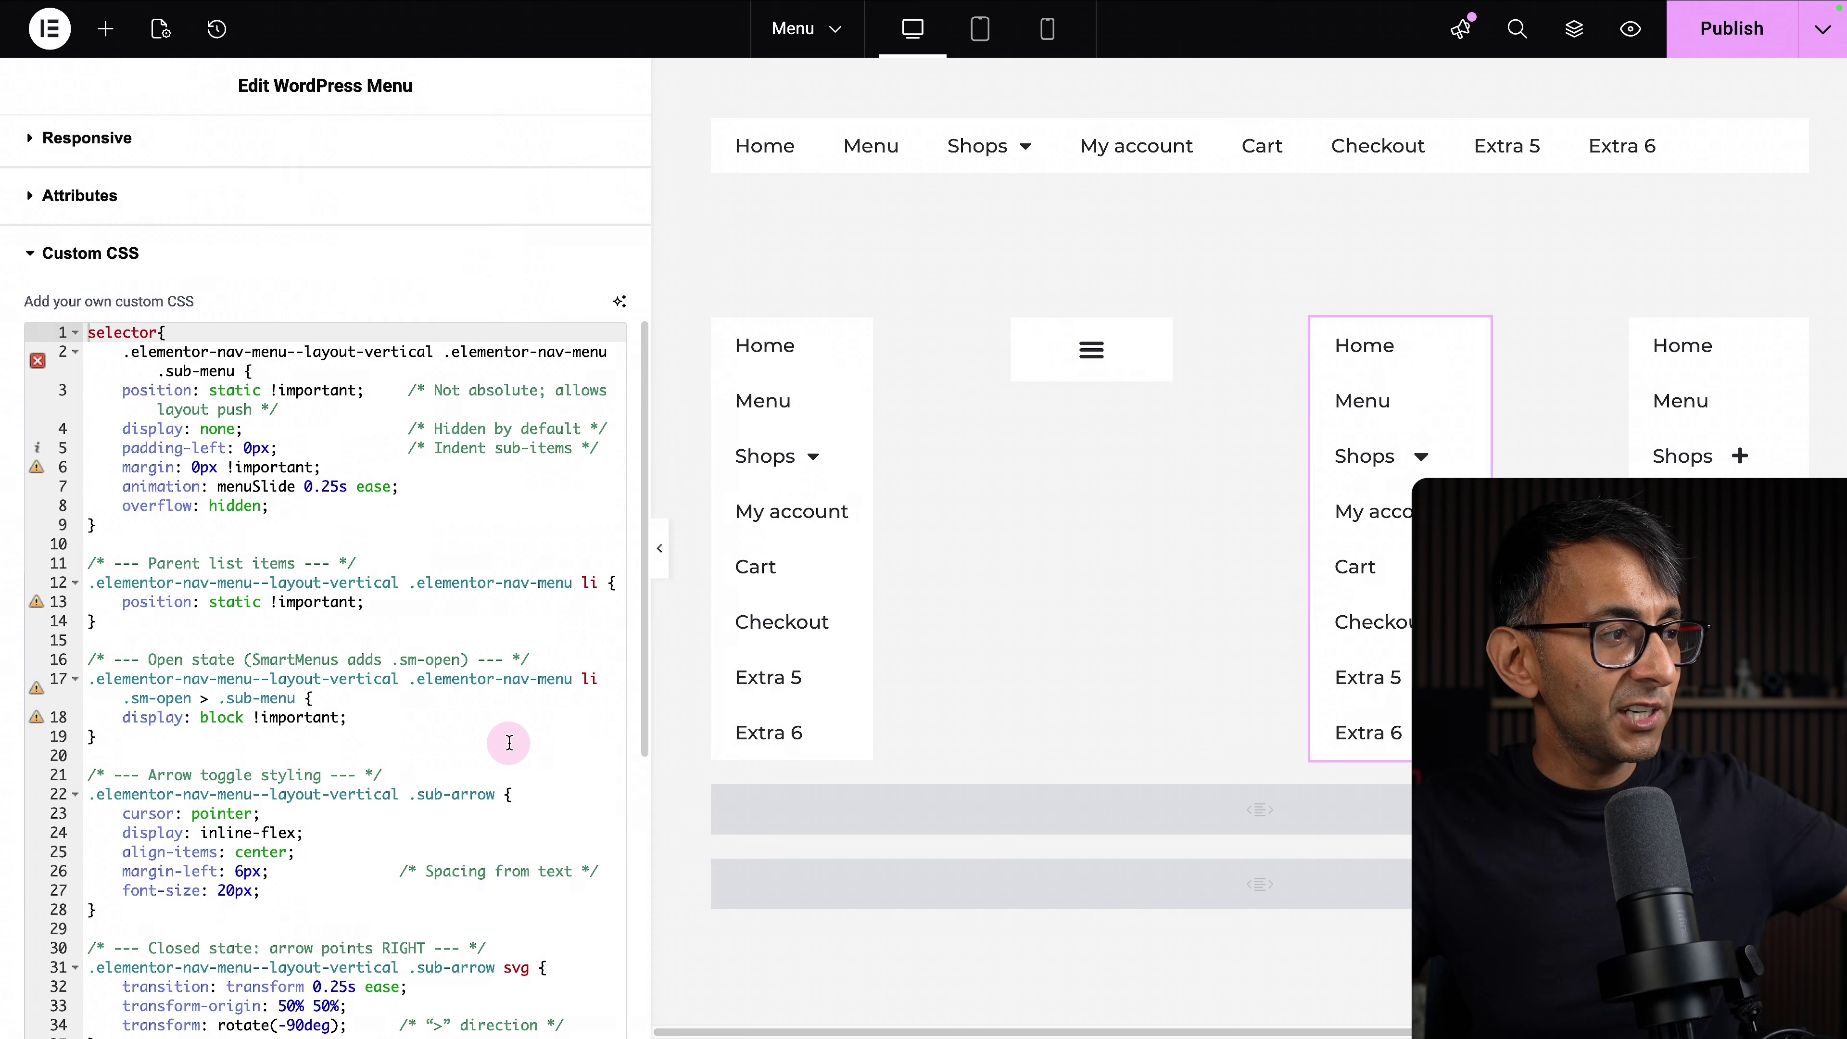
scroll(509, 741, down, 8)
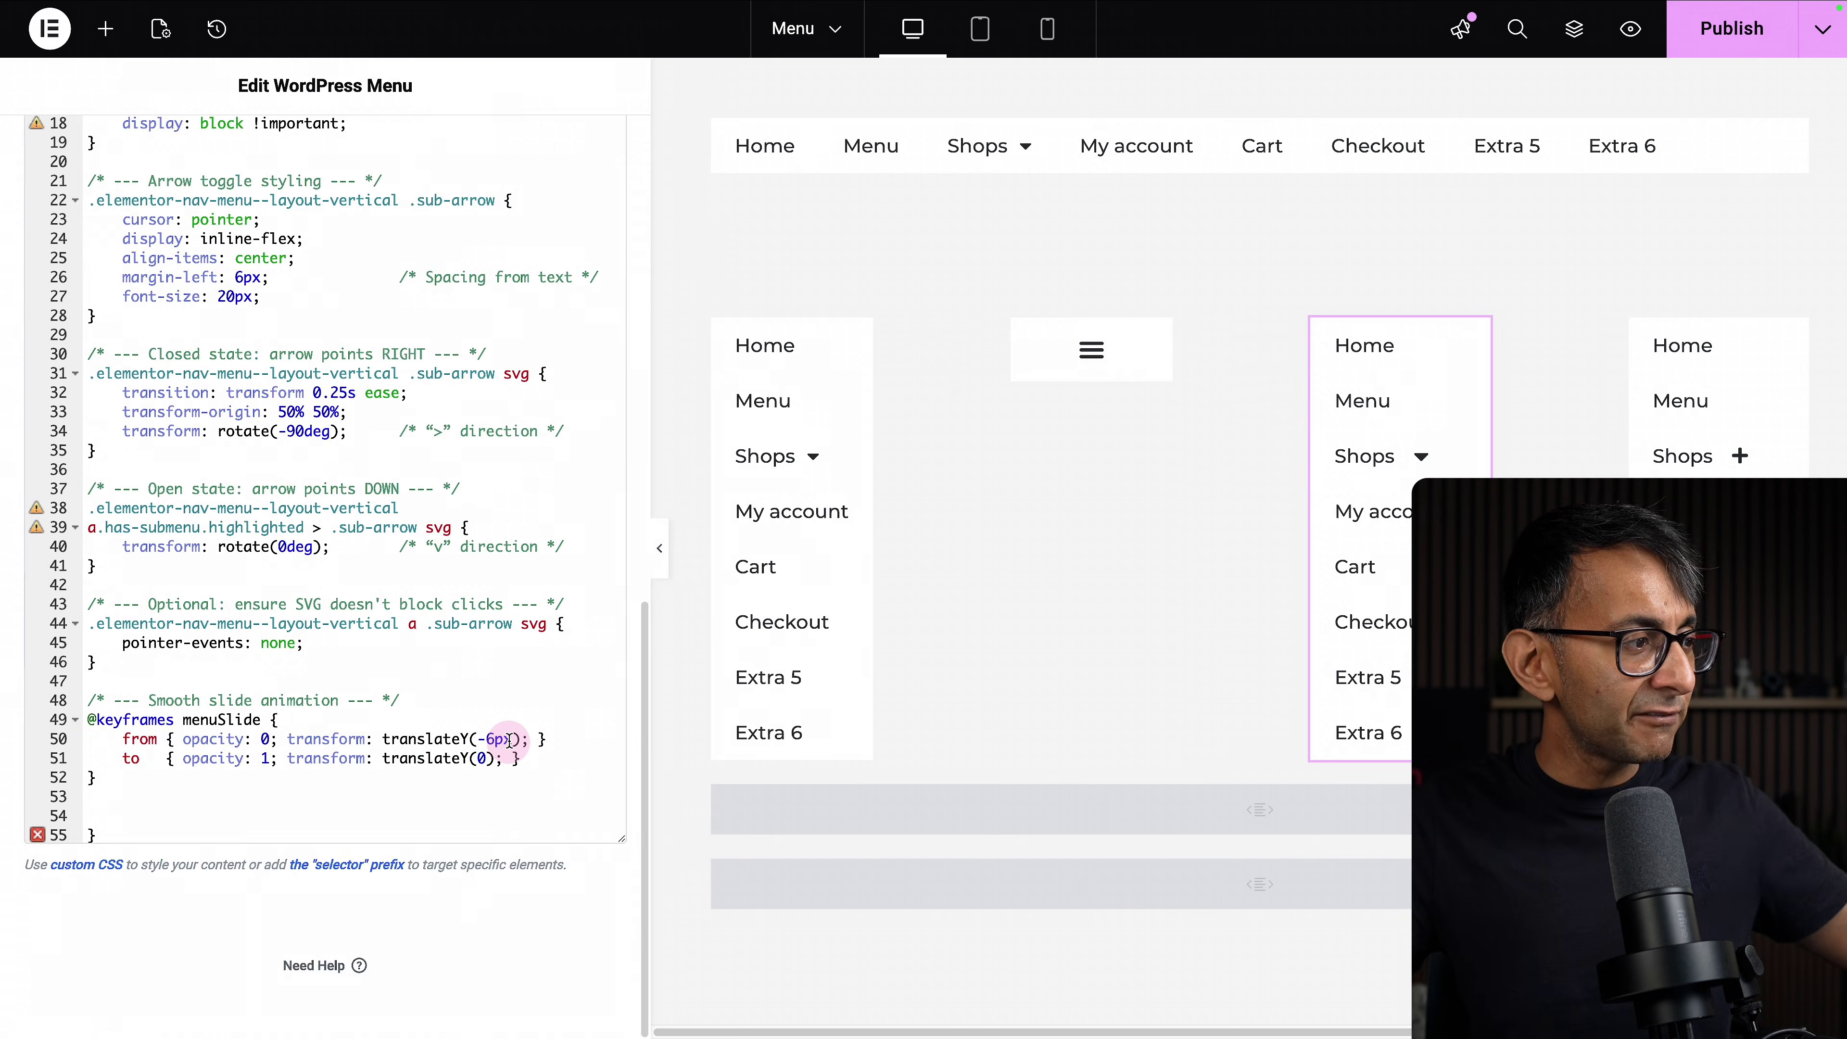
scroll(509, 740, up, 1)
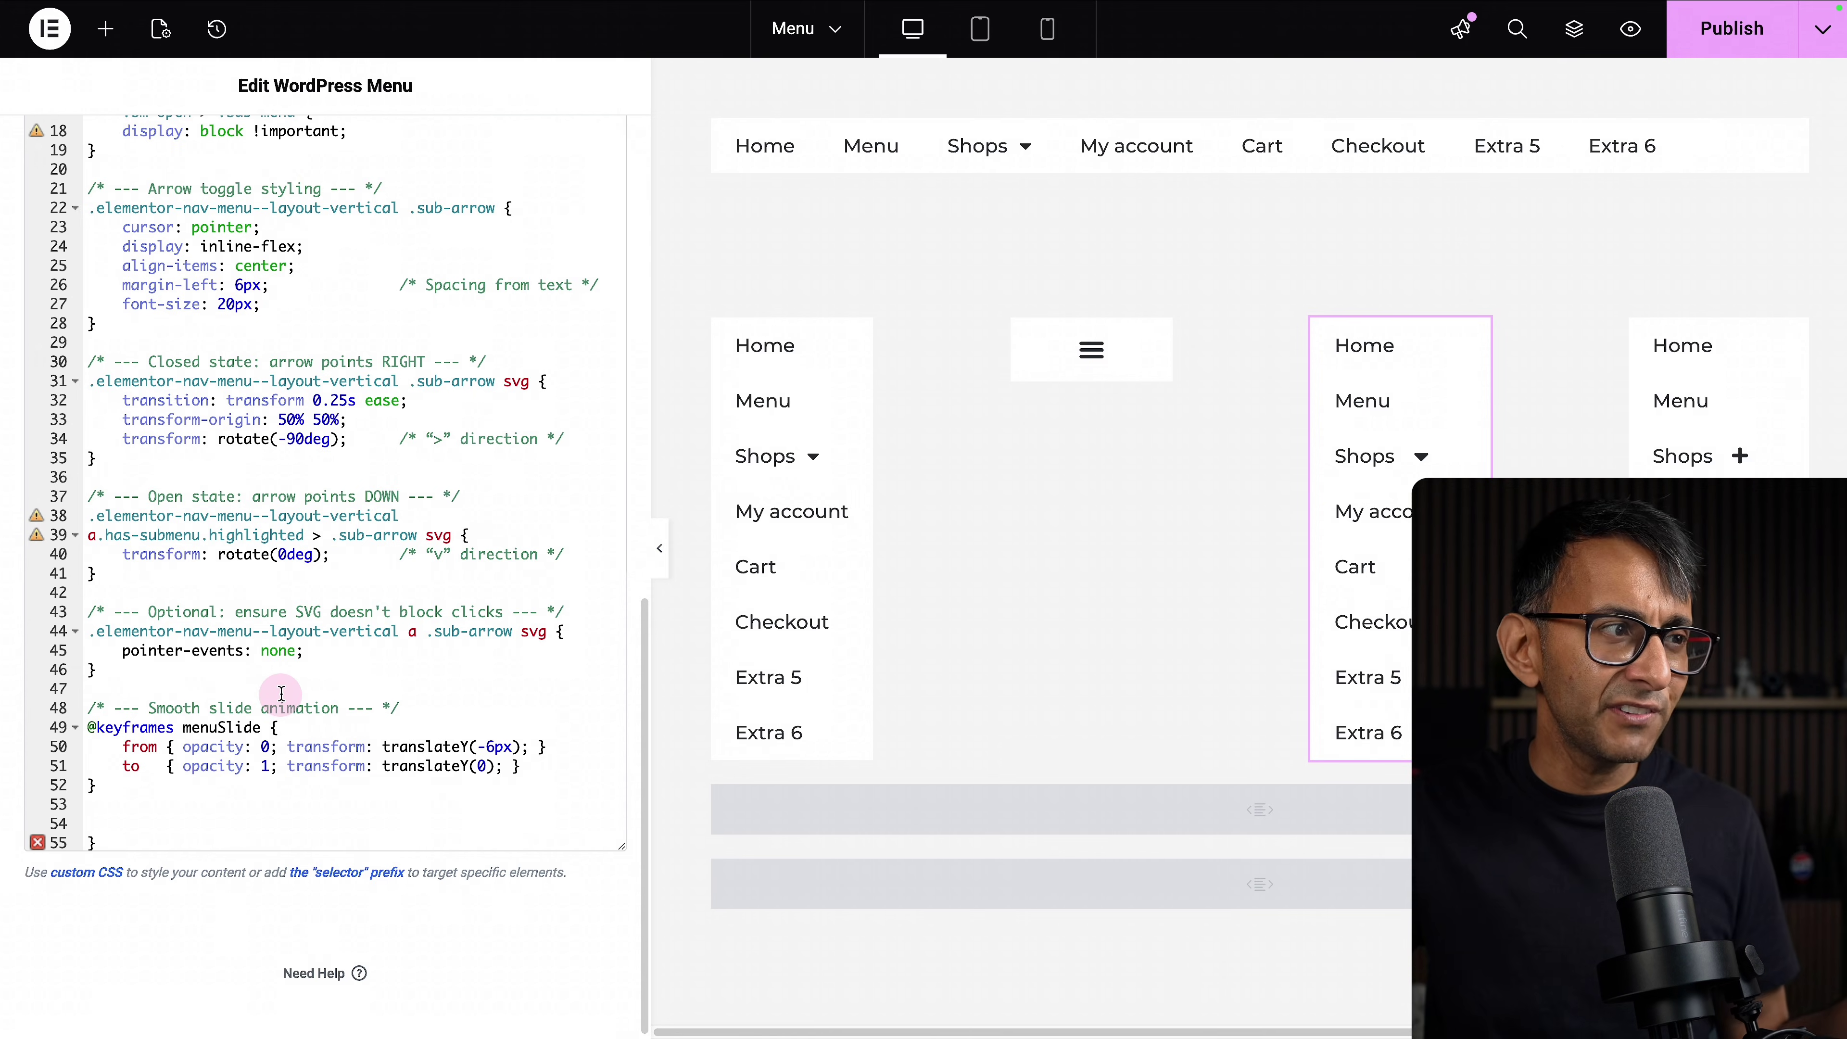
scroll(215, 658, up, 2)
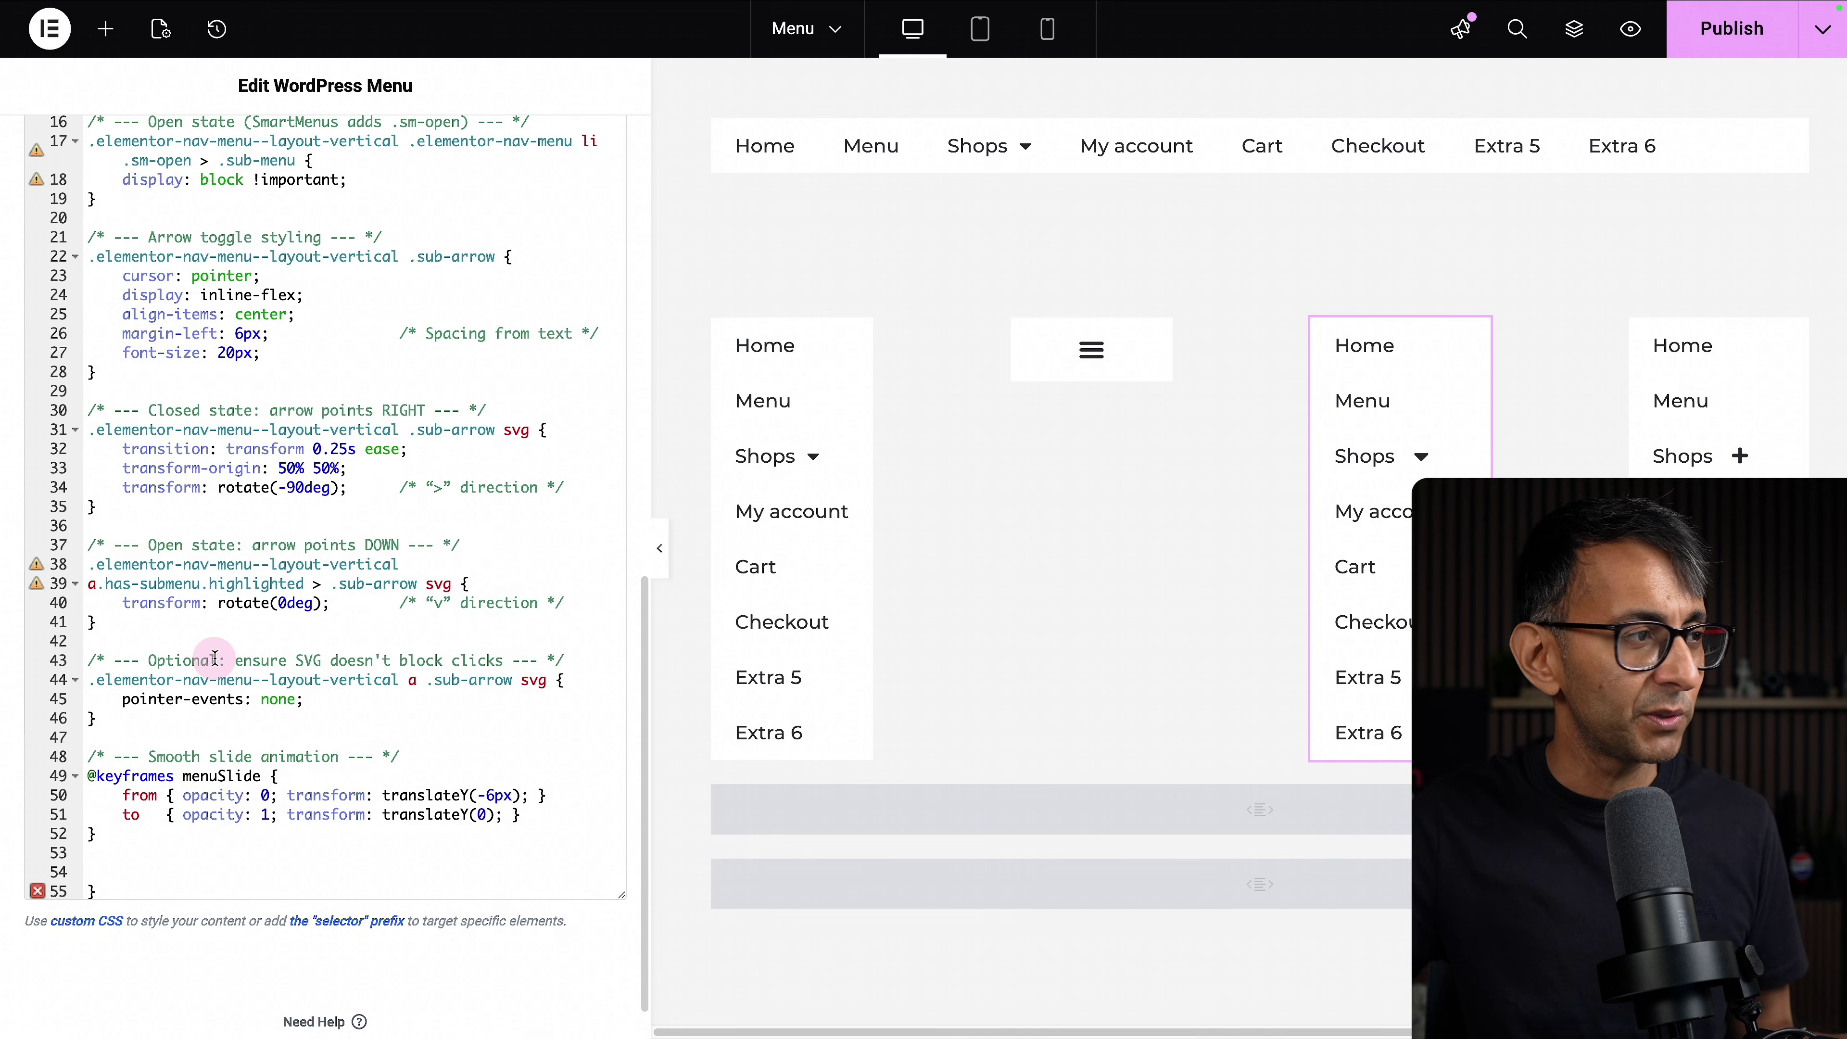
scroll(214, 659, up, 6)
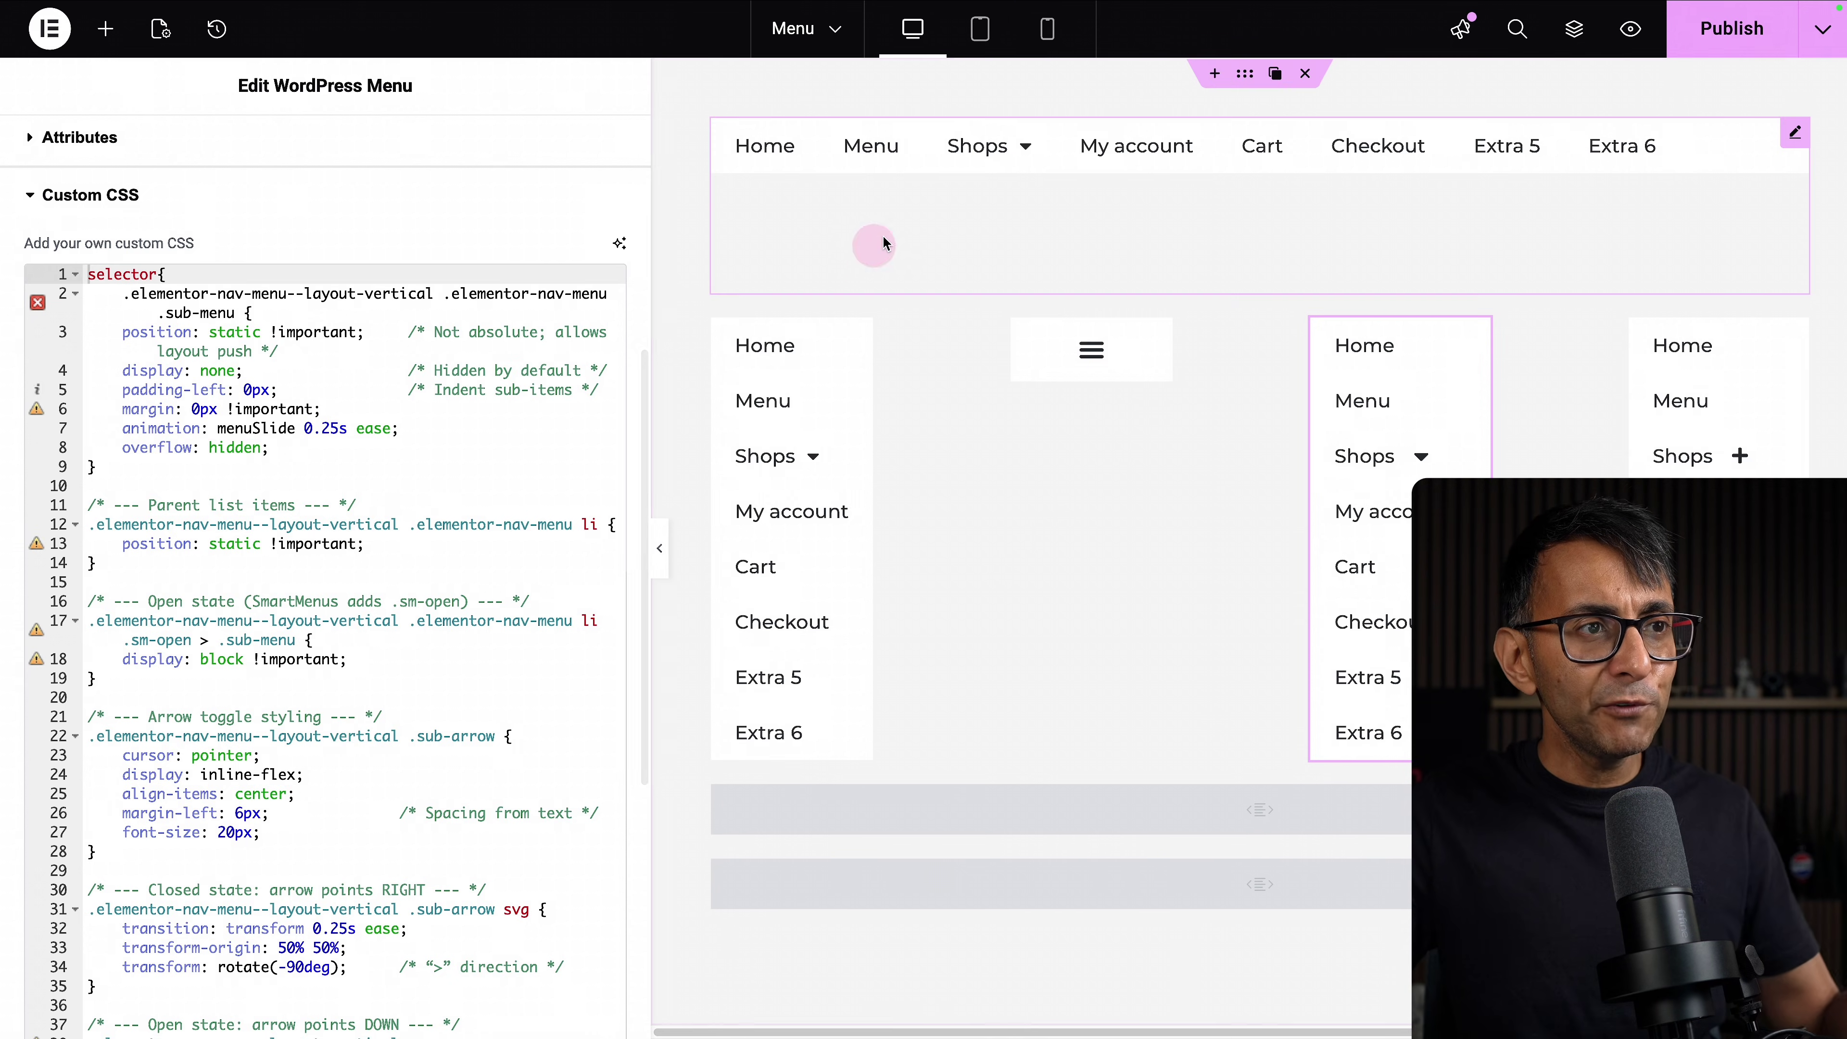
- Compare the fourth, third and top menu widgets, ending on the third menu's Content settings
click(1793, 334)
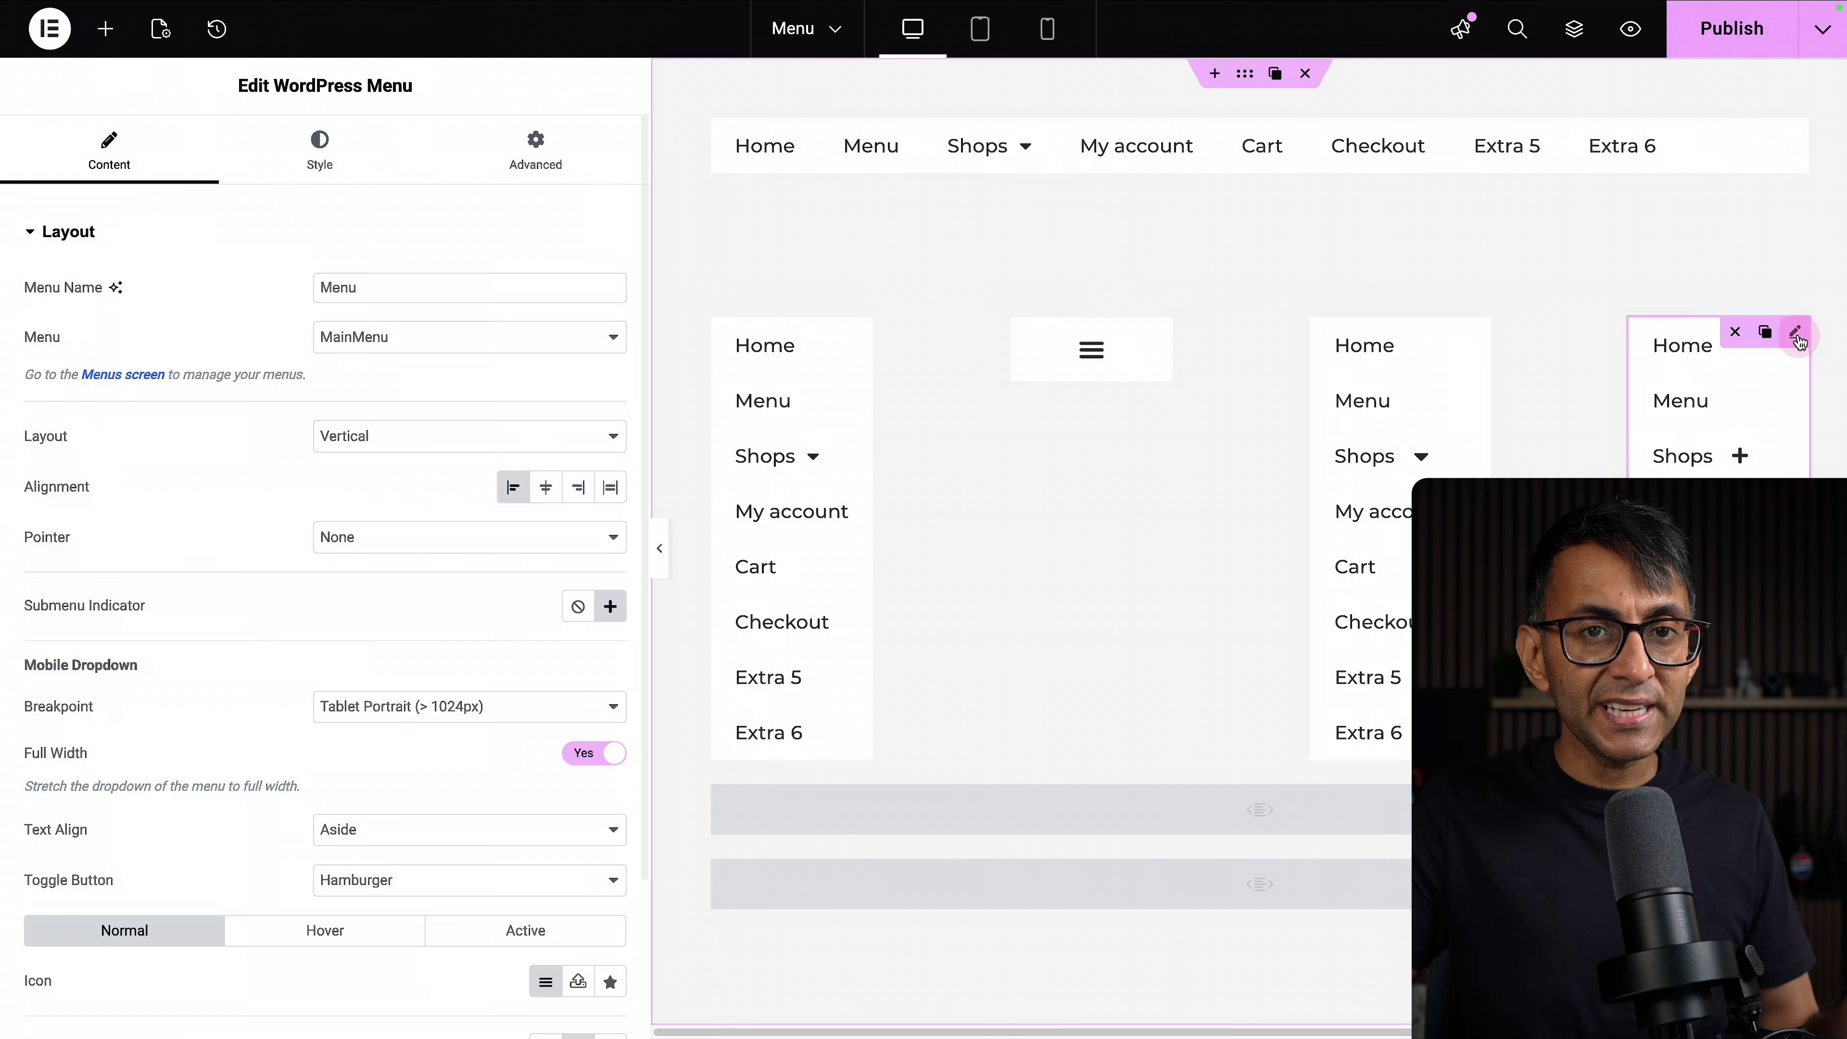
click(1472, 331)
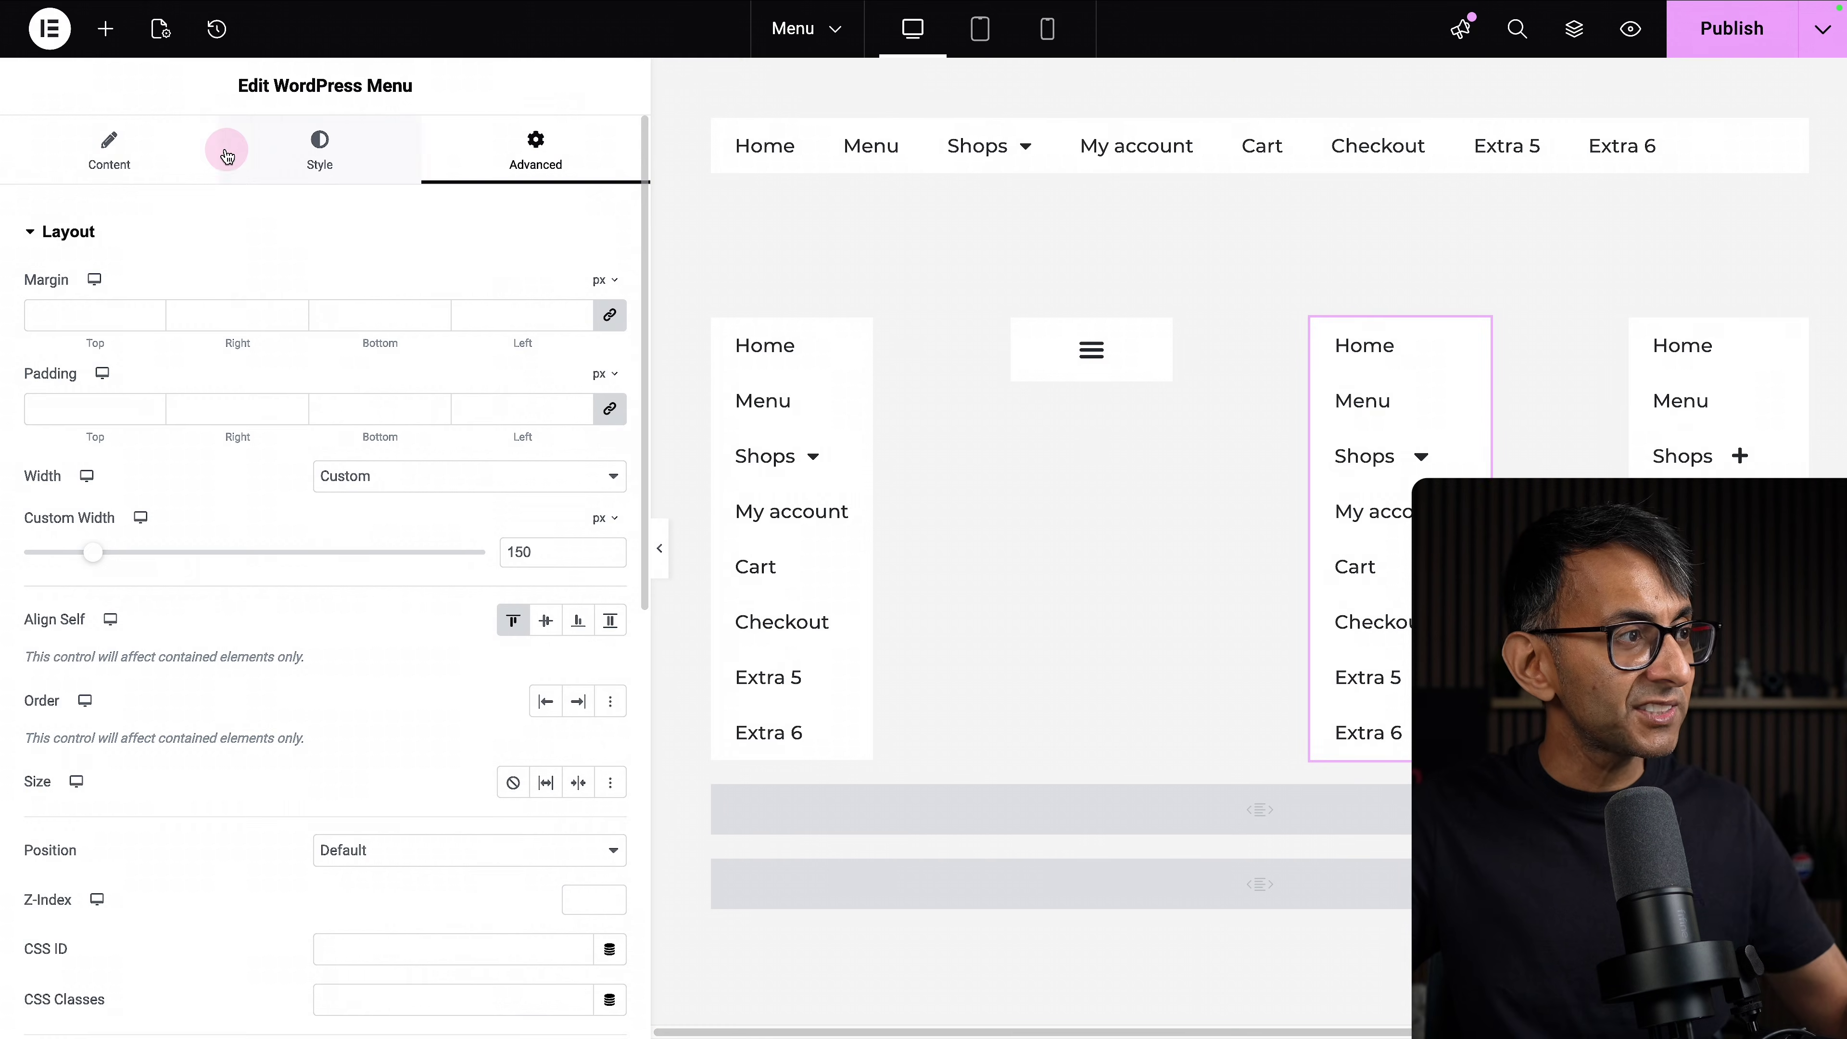
click(138, 155)
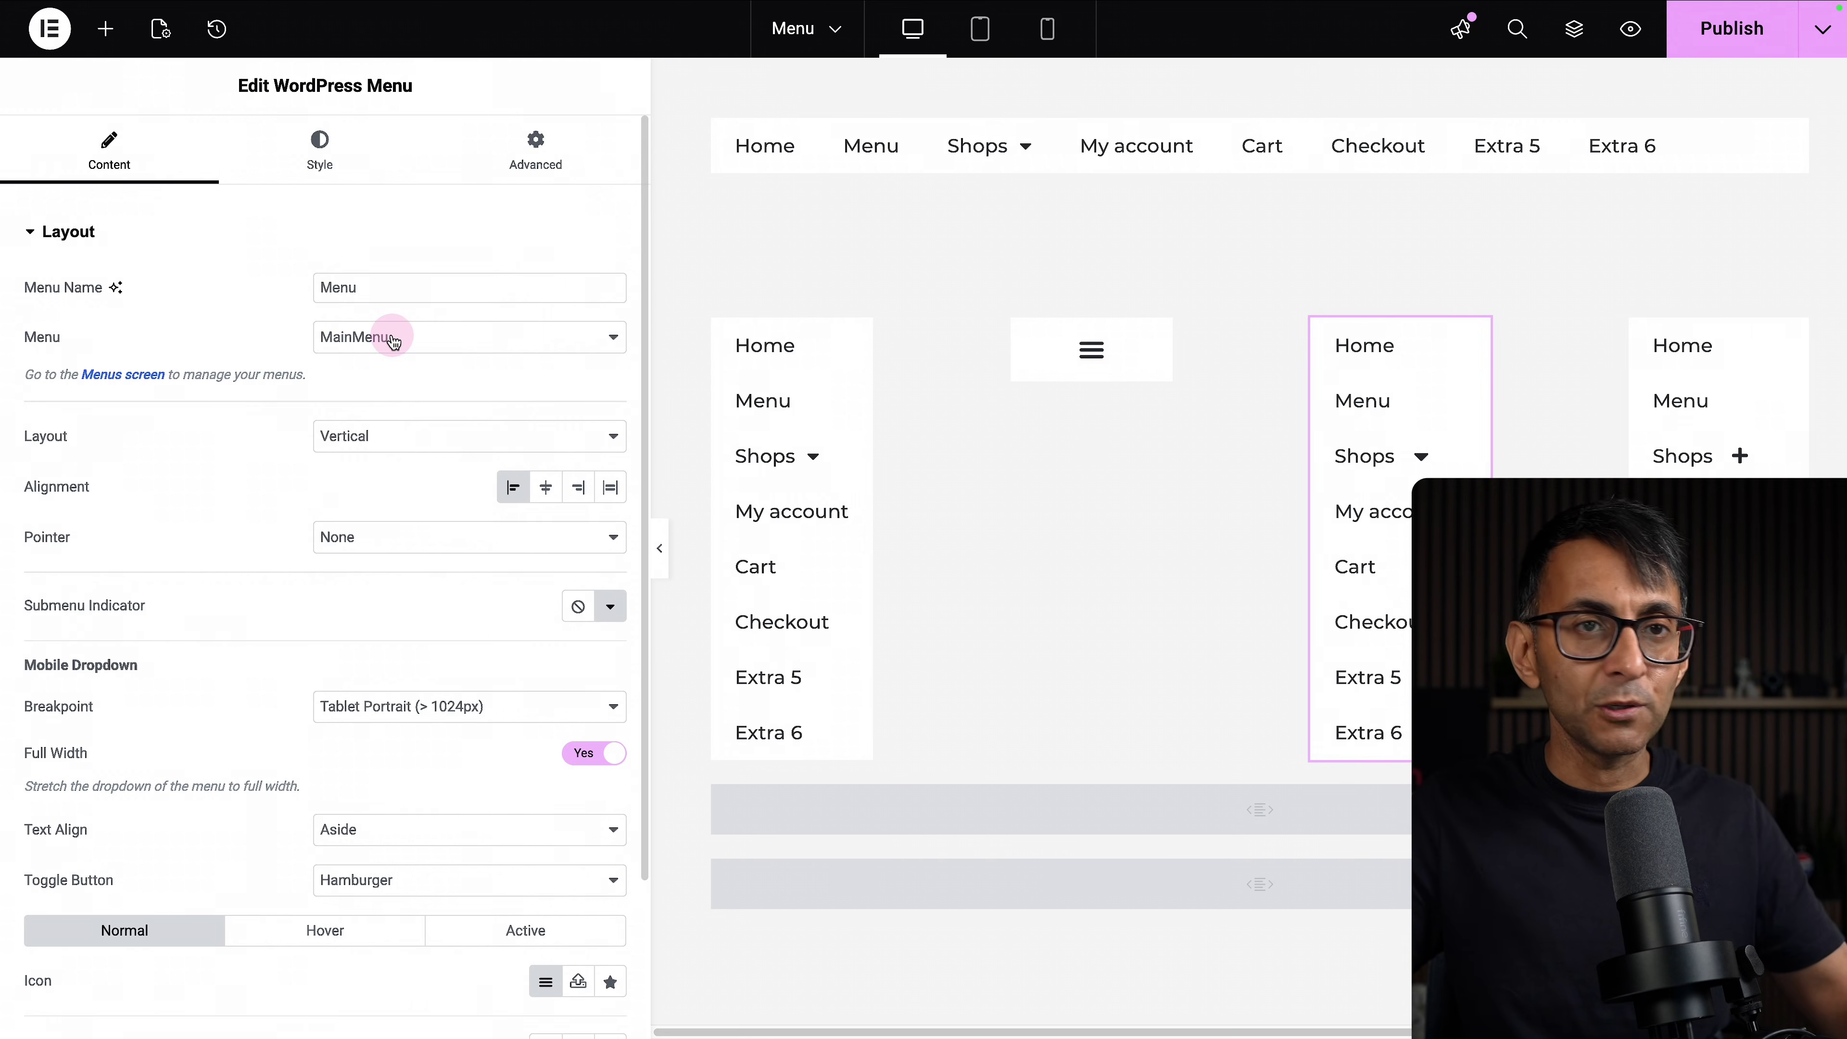
click(1793, 132)
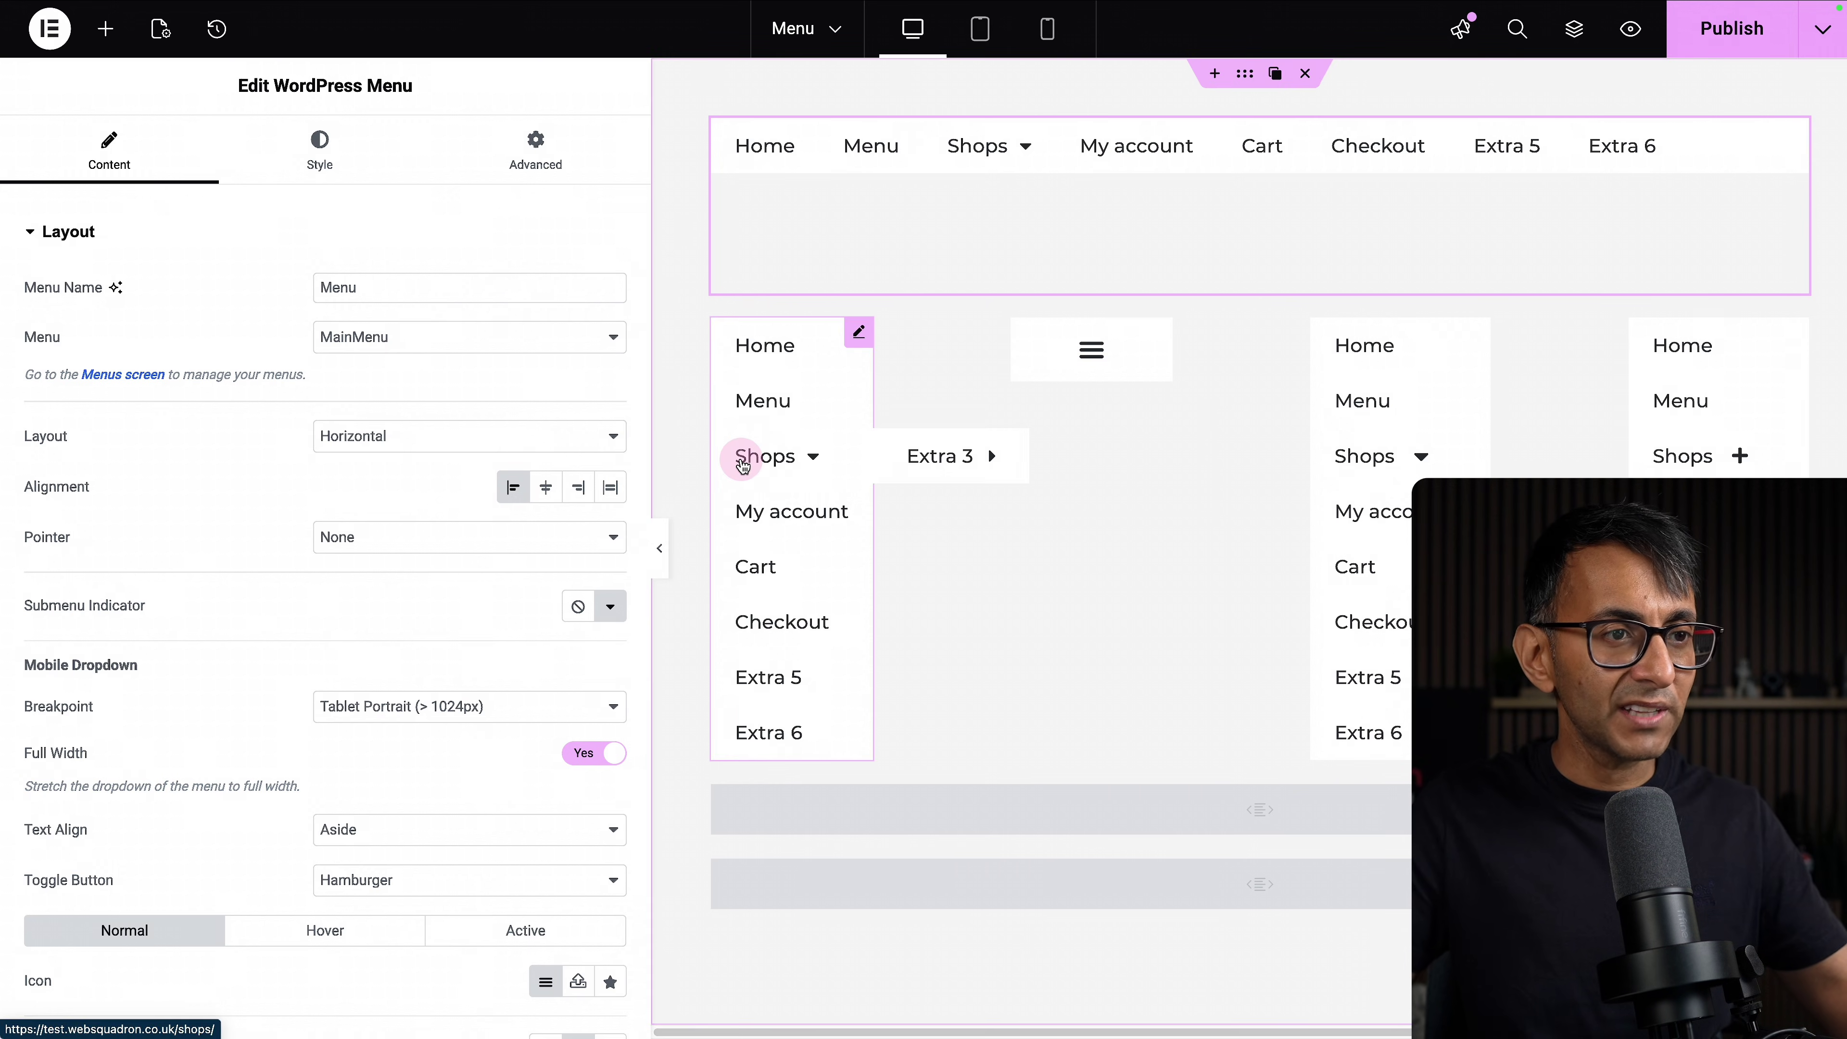
click(1478, 332)
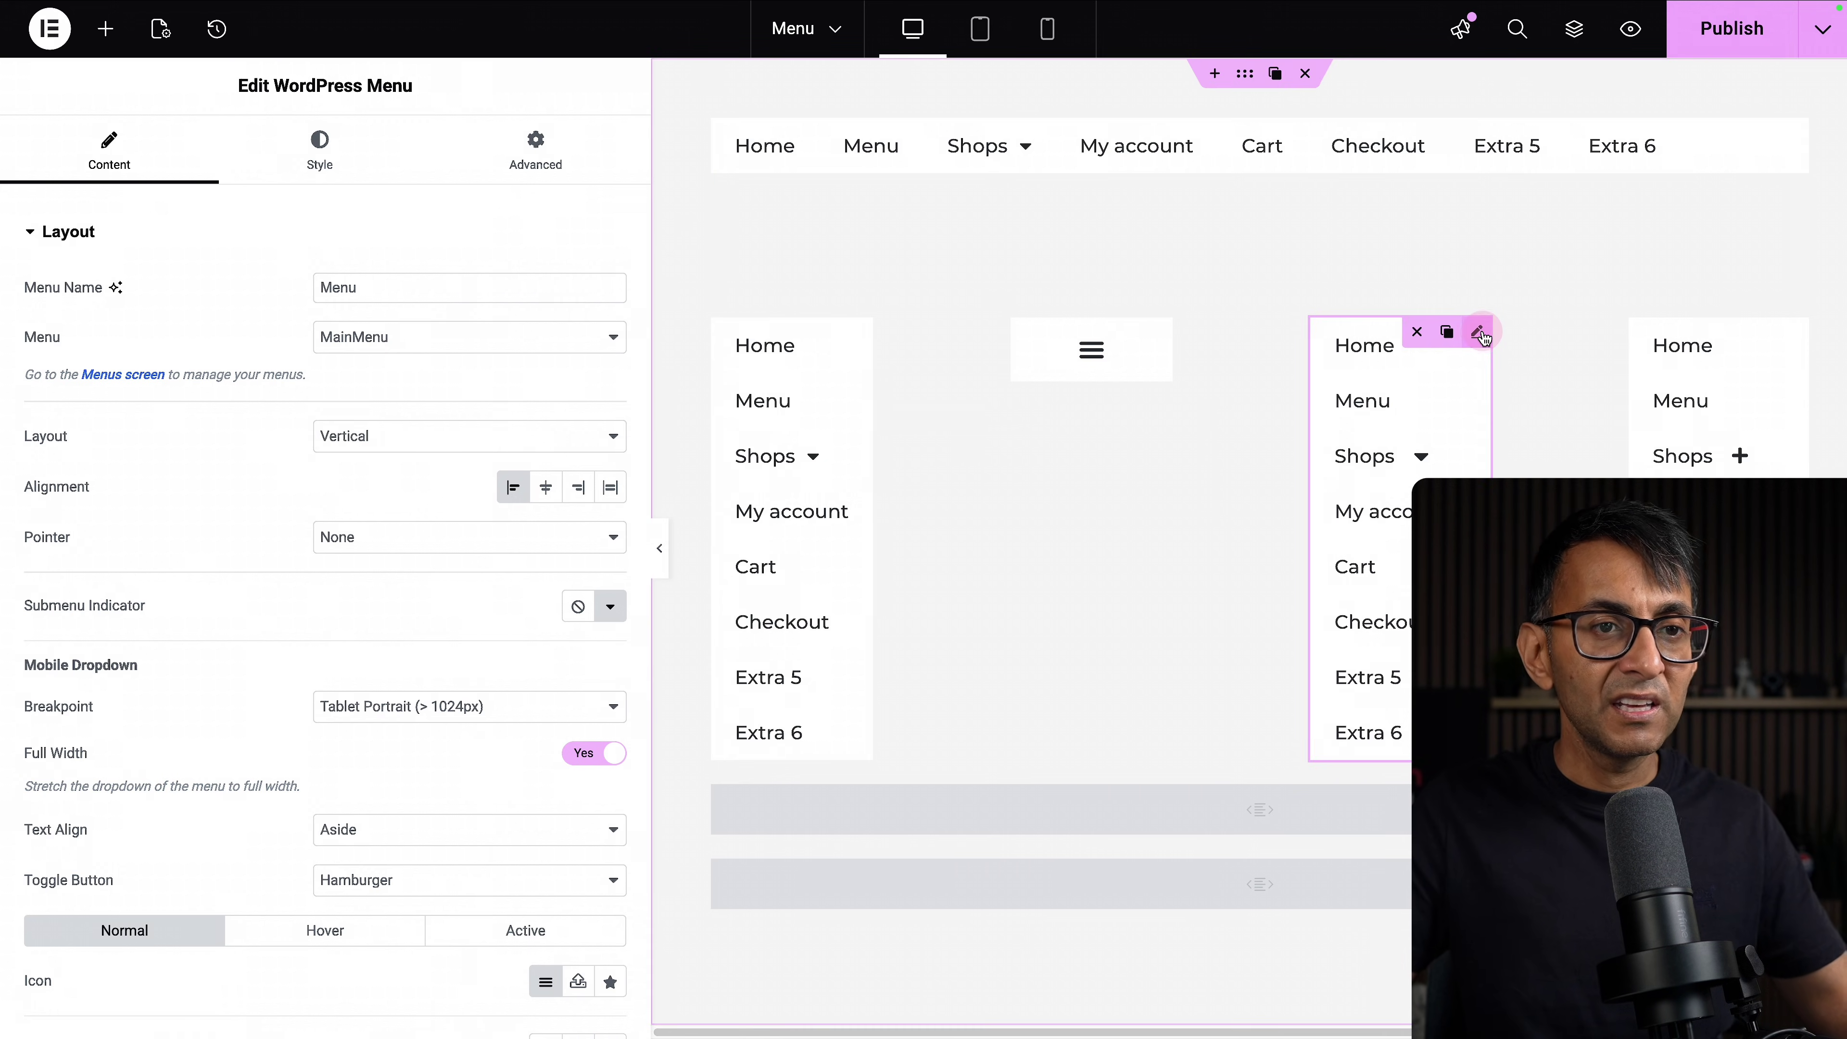